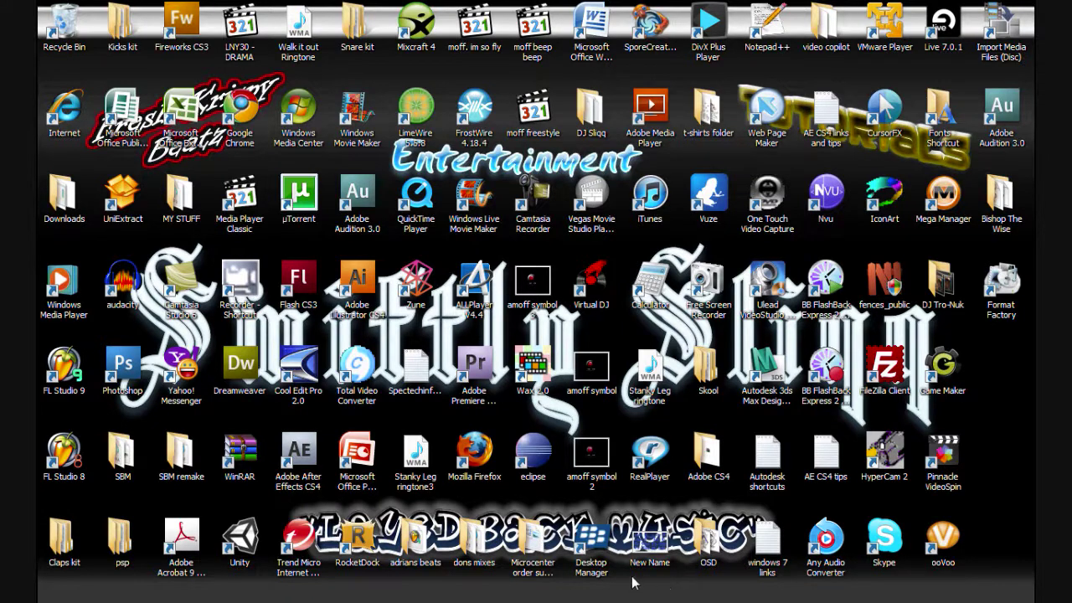
Preview the boy-with-goggles photo in Windows Live Photo Gallery, then close it with Alt+F4
click(492, 602)
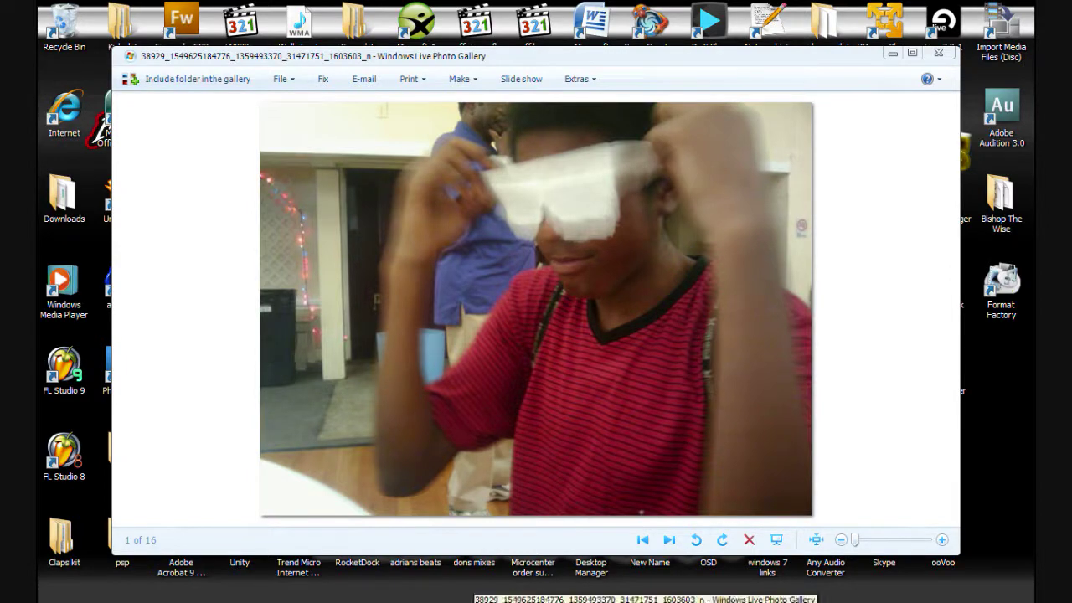
key(alt+F4)
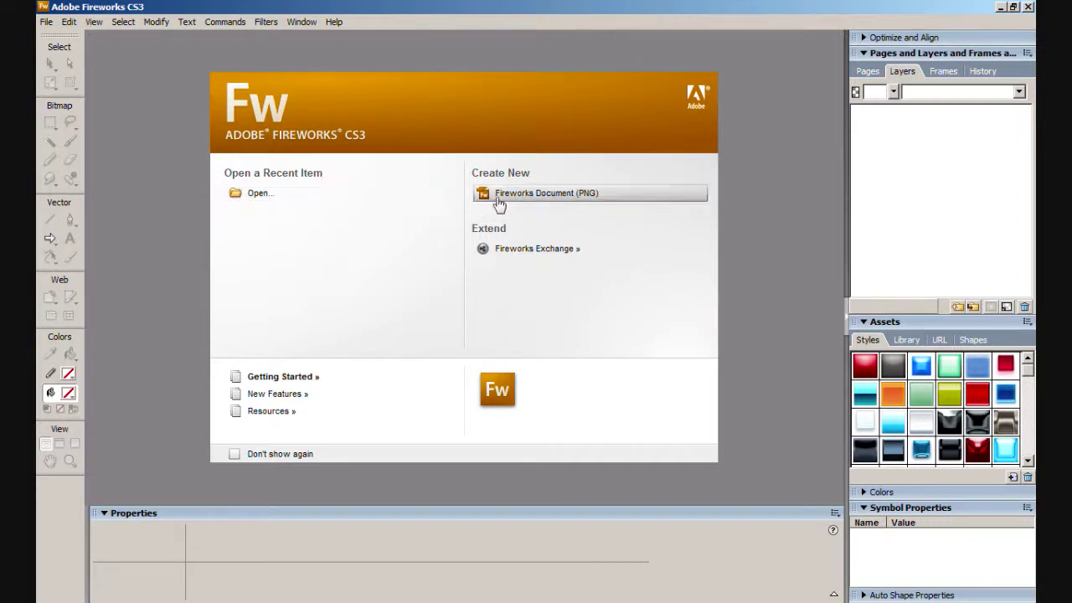
Create a new 500 × 800 px Fireworks document with a white canvas
click(497, 205)
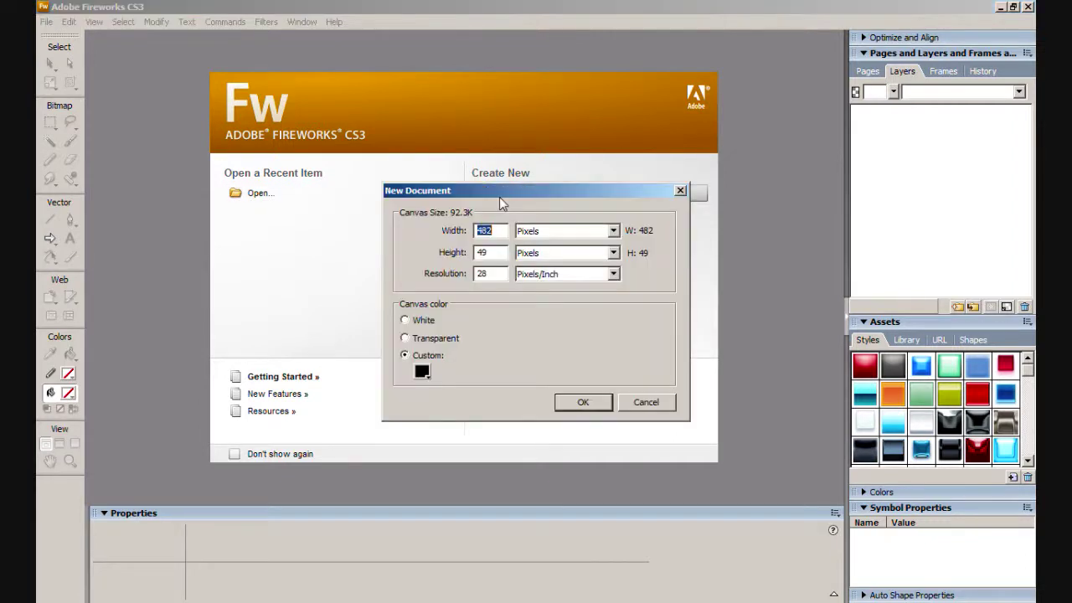
click(646, 402)
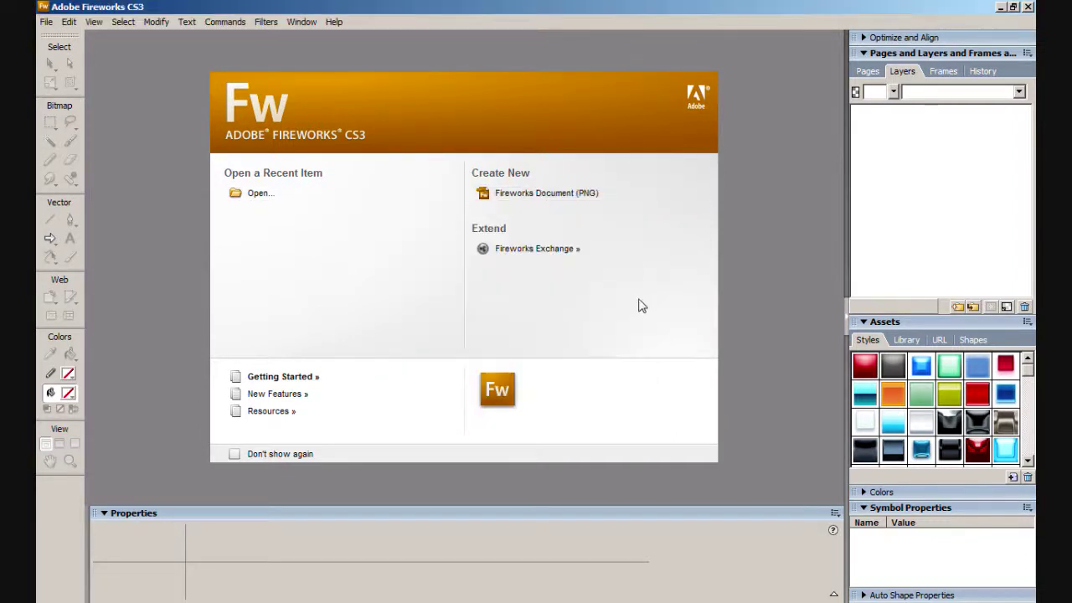
click(545, 200)
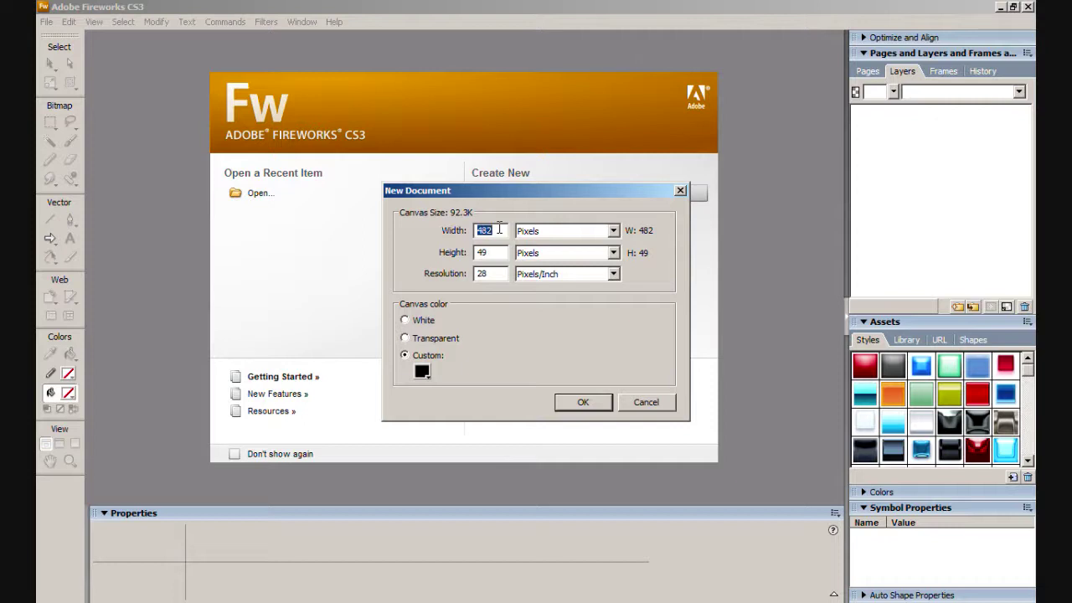
text(500)
text(800)
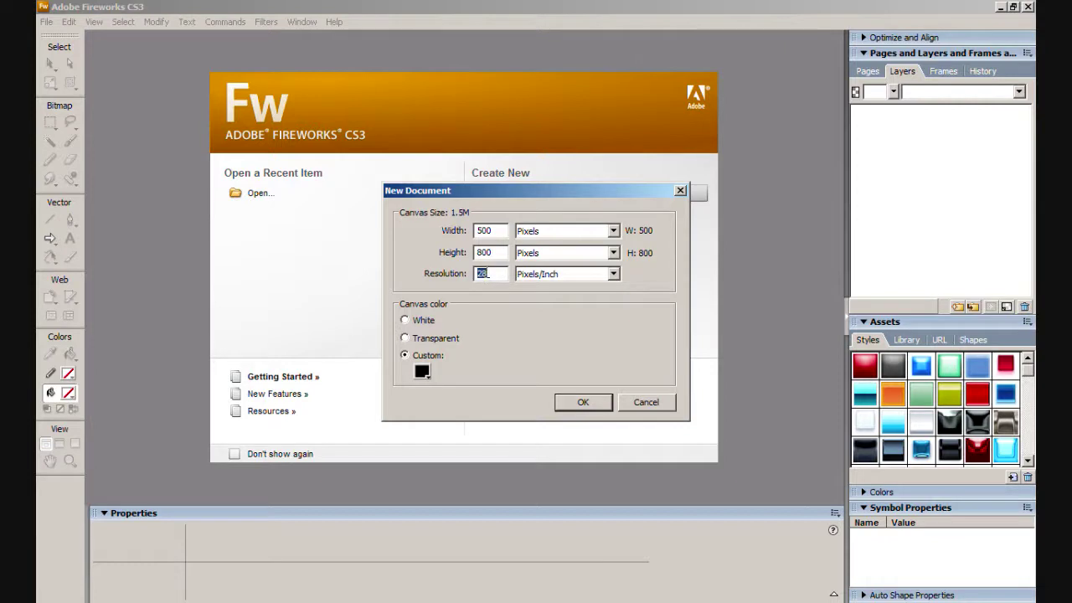
text(7)
click(407, 321)
click(584, 404)
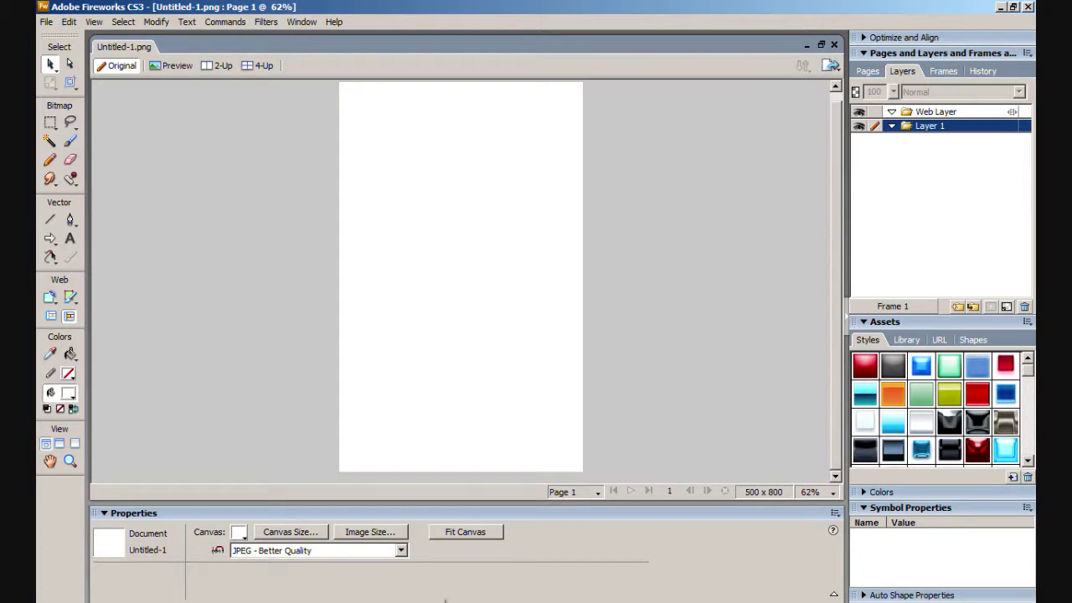
click(445, 599)
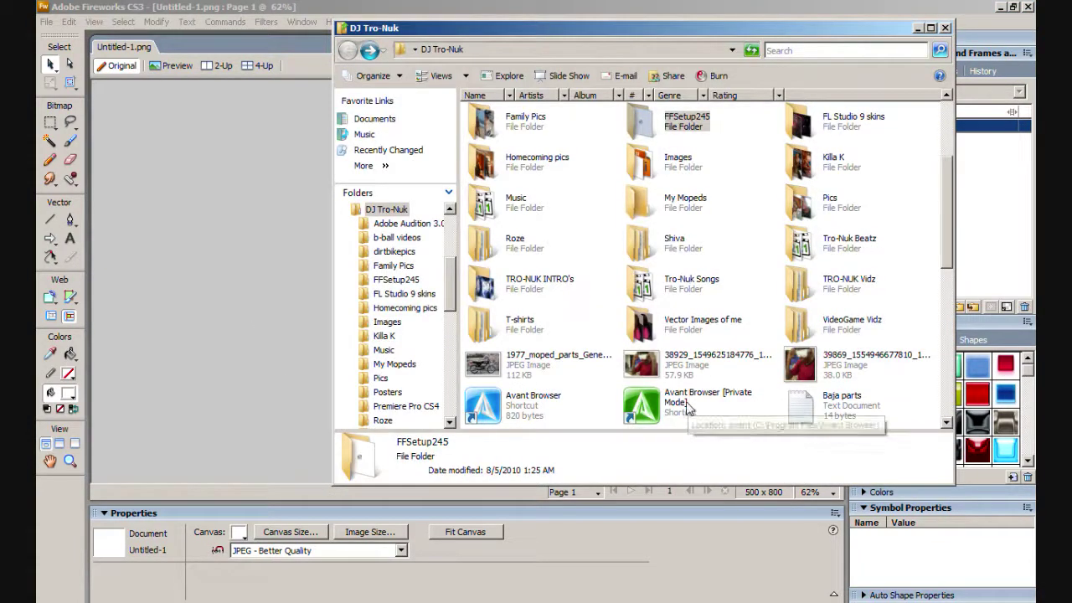
Drag the boy-with-goggles JPEG from the DJ Tro-Nuk folder onto the canvas and nudge it right
click(642, 364)
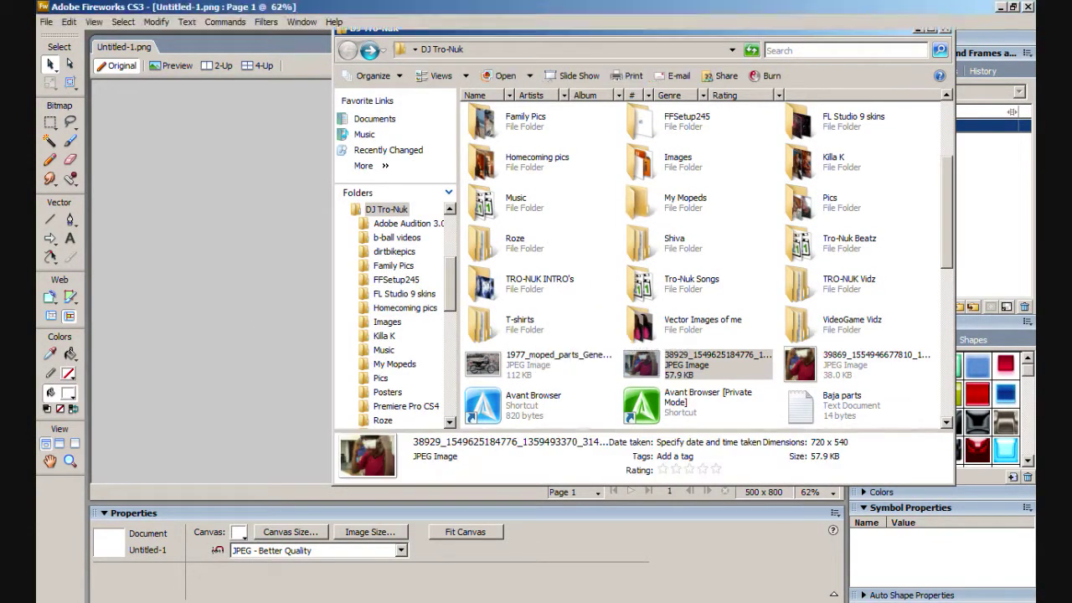
drag(641, 364, 251, 152)
mouse_move(467, 267)
mouse_down()
mouse_move(489, 256)
mouse_move(469, 249)
mouse_up()
click(660, 268)
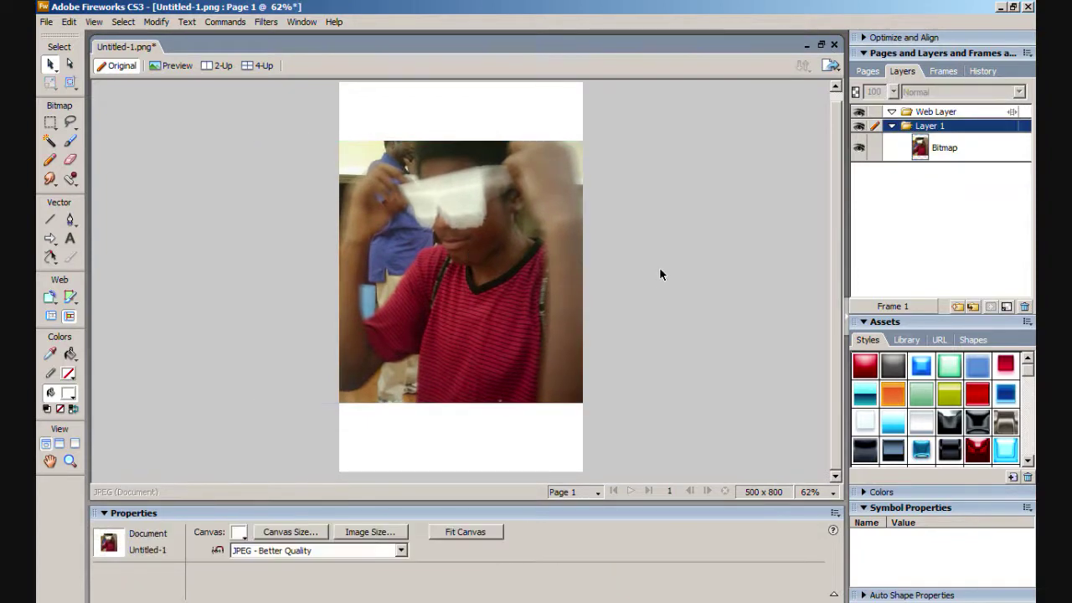
Scale the goggles photo down to 583 × 437 px and move it to X -93, Y 194
click(536, 263)
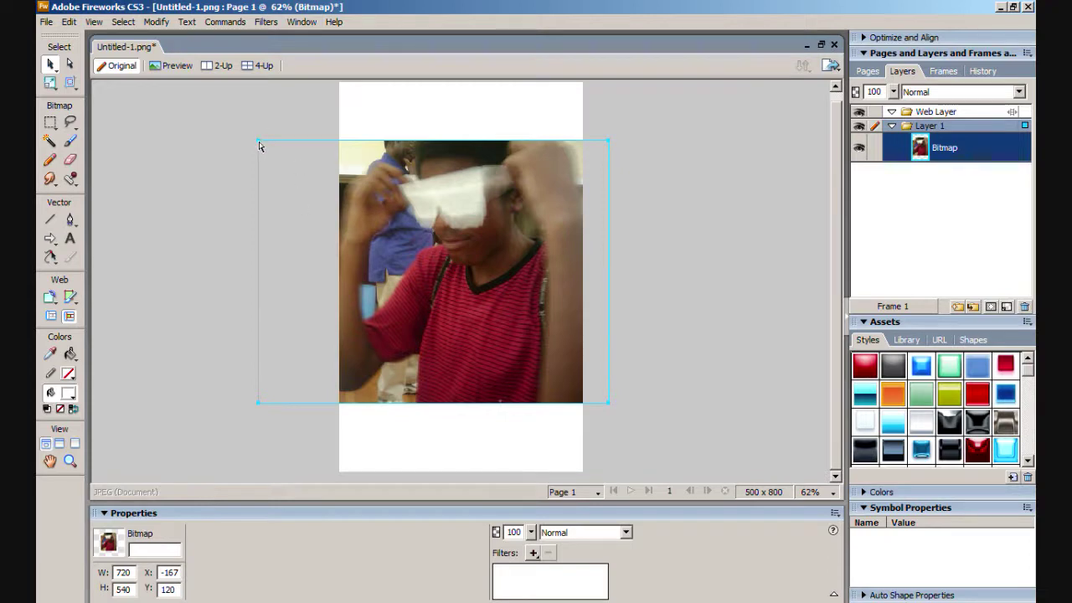
key(ctrl+t)
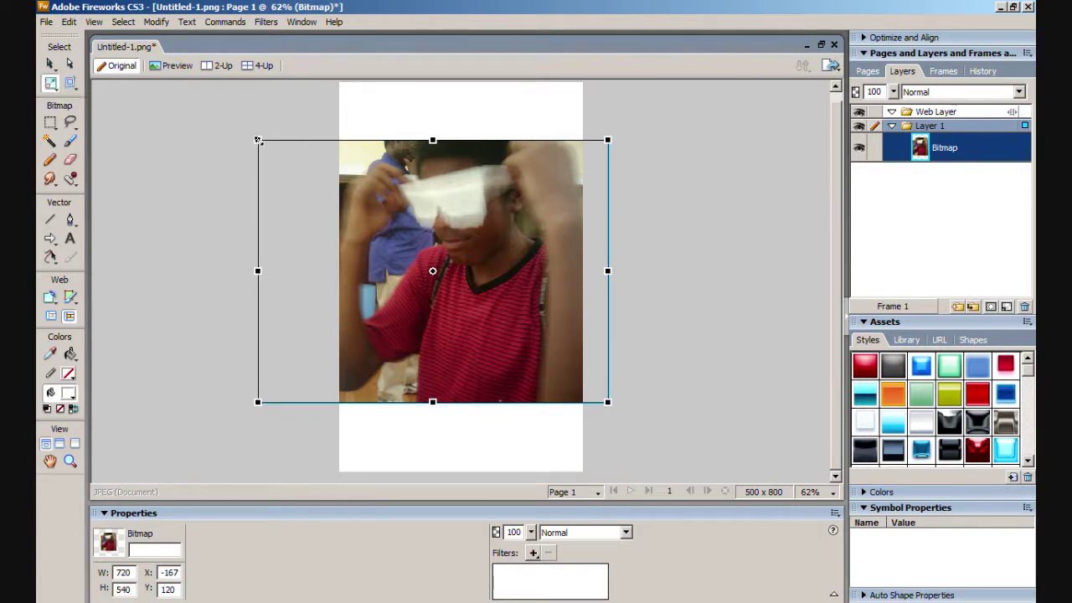
drag(258, 139, 311, 206)
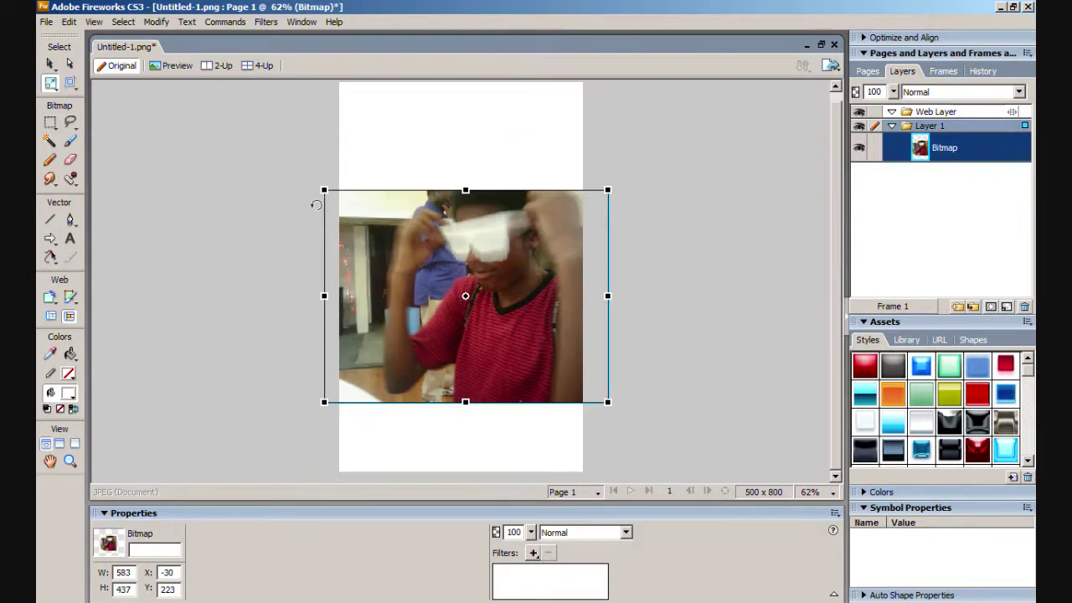
drag(490, 300, 459, 284)
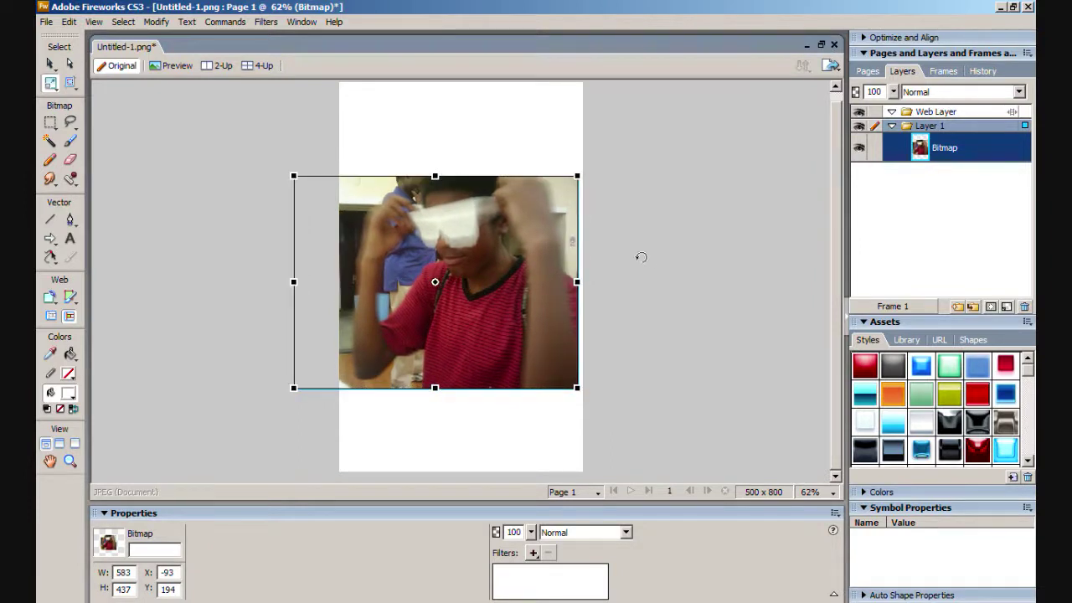
key(v)
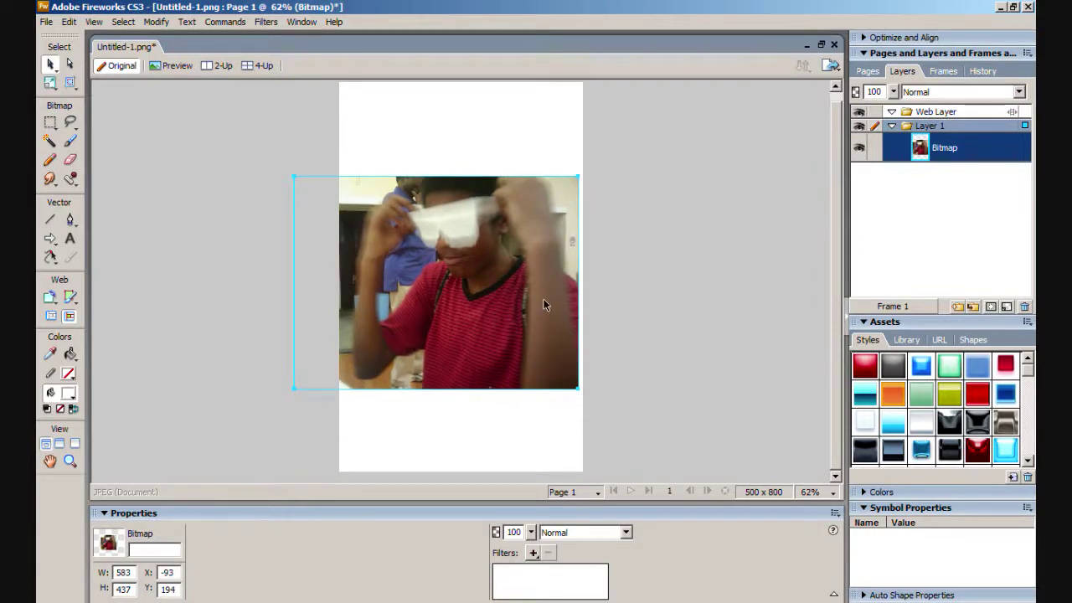
Magic-wand select the light patch and dark strip at the photo's left edge and delete them
click(49, 143)
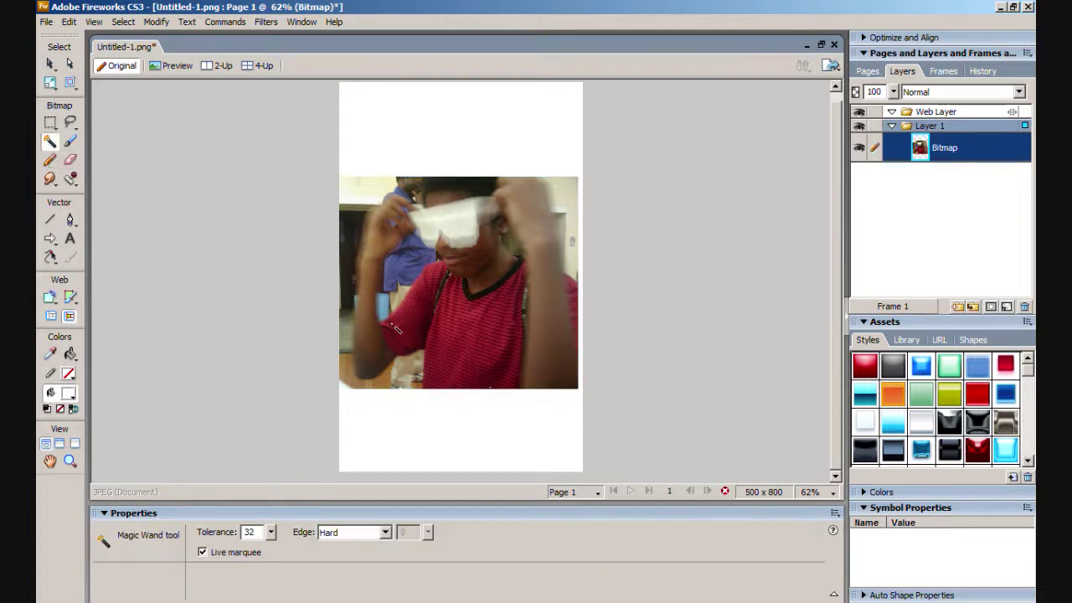
click(345, 341)
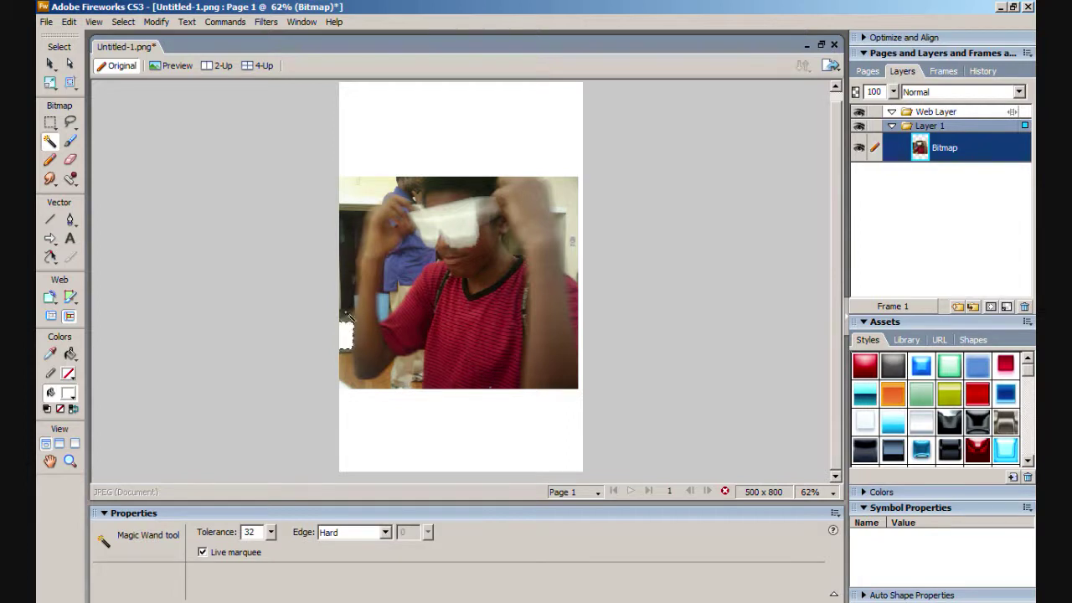
shift+click(350, 297)
key(Delete)
click(330, 267)
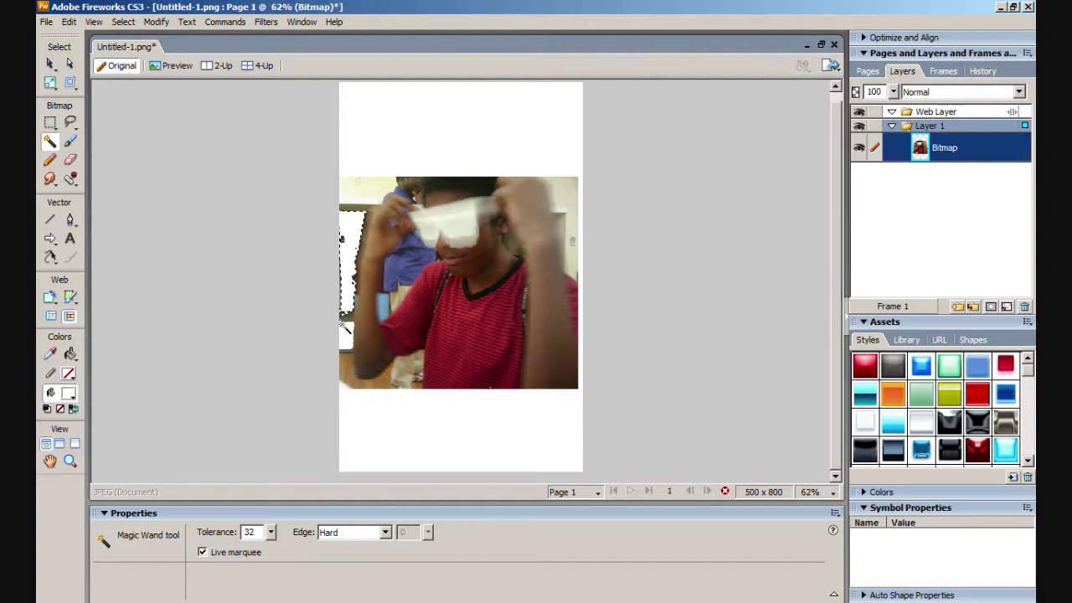
Delete the floor area and the figure and wall behind the boy
click(355, 382)
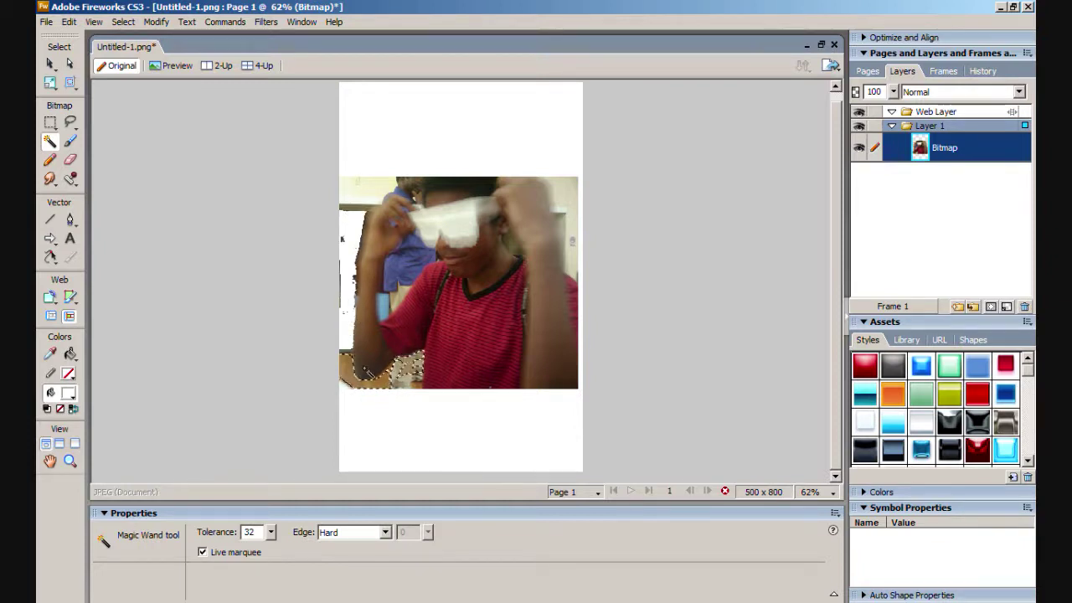
key(Delete)
click(405, 383)
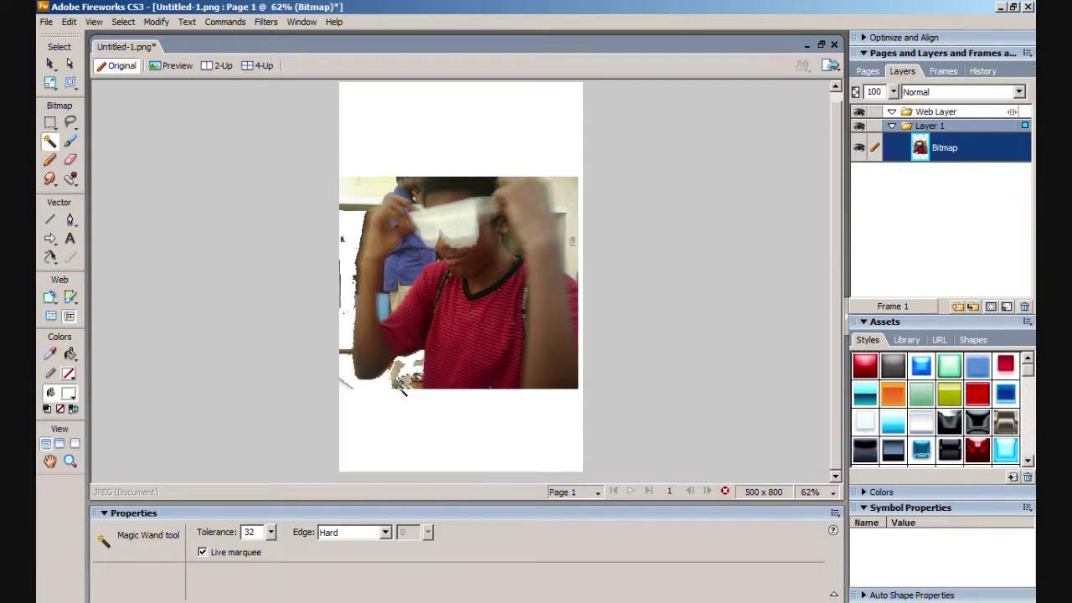
key(Delete)
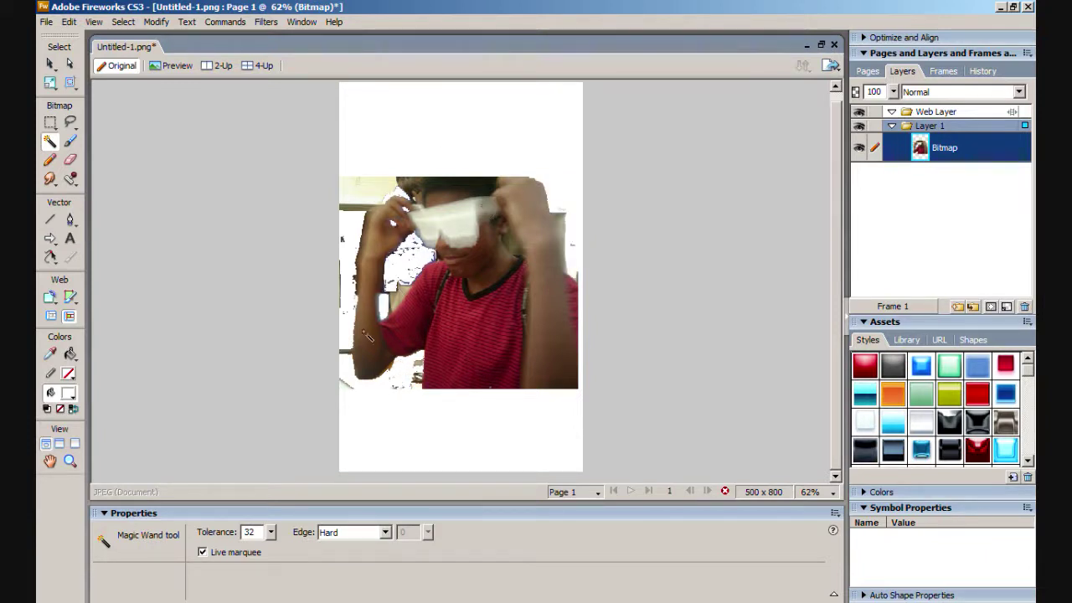
click(513, 248)
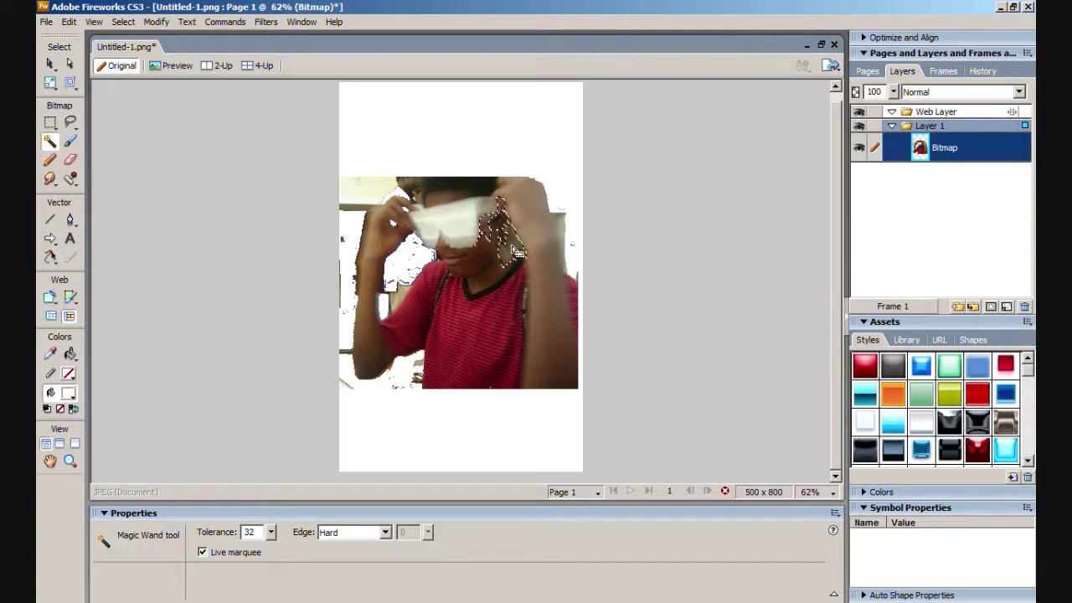
click(307, 243)
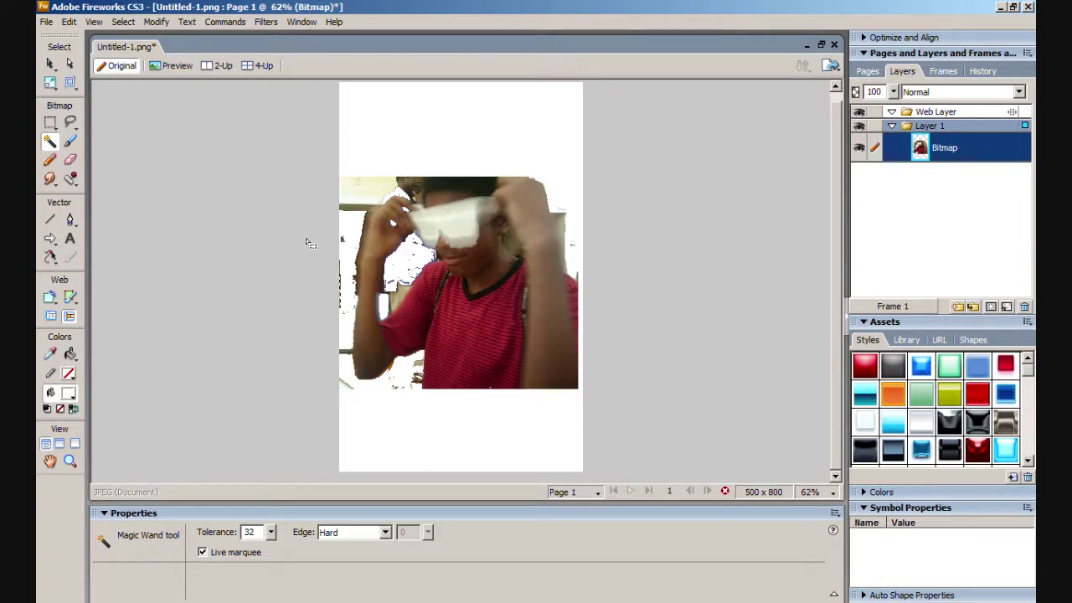
click(71, 160)
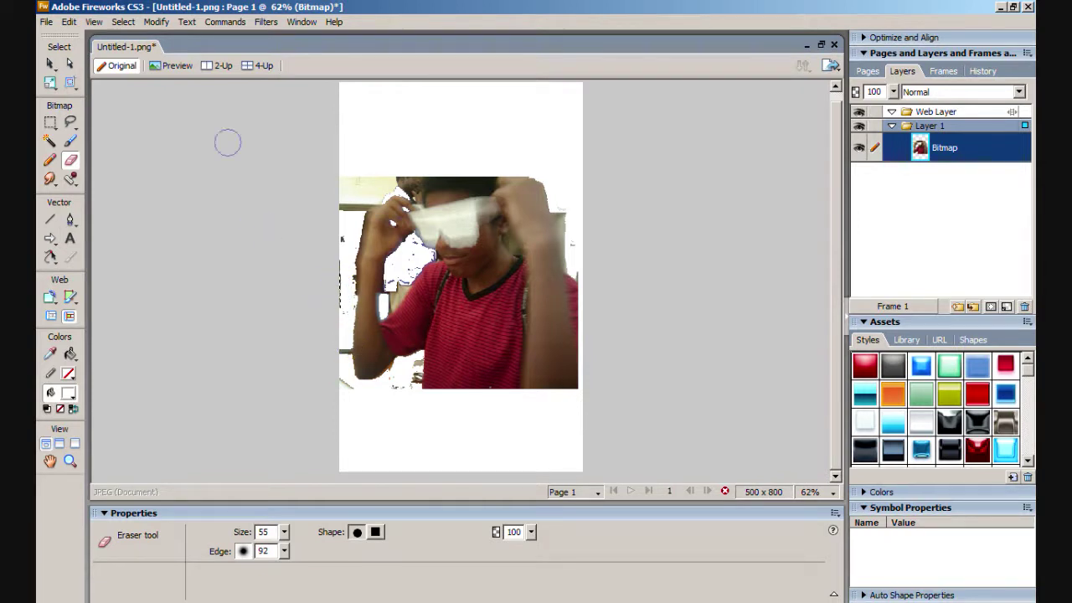
Erase leftover background along the lower edge of the boy's raised arm with the size 55 Eraser
click(51, 65)
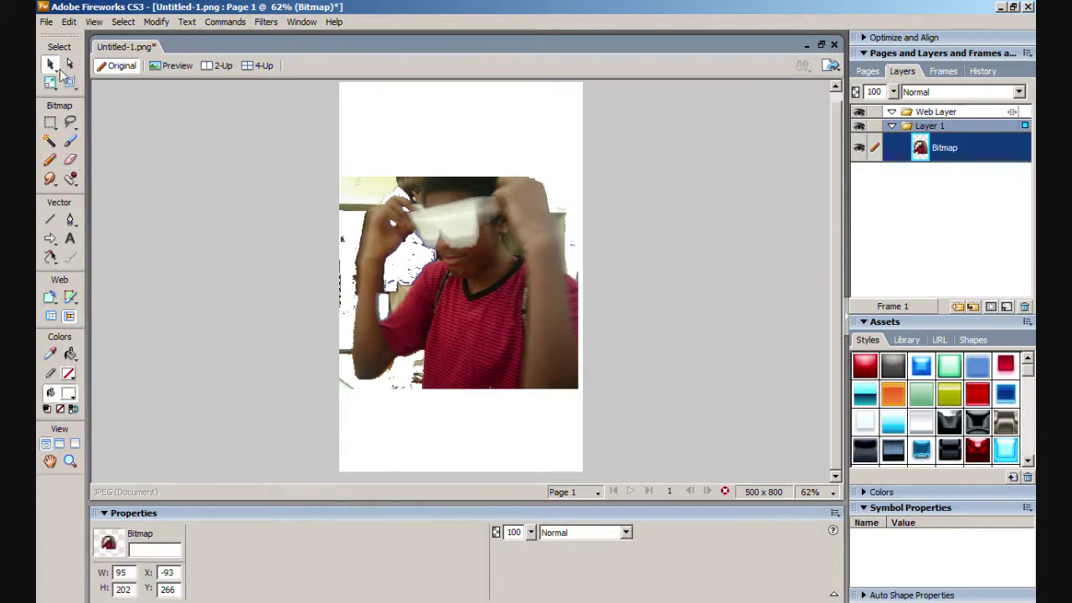
click(309, 266)
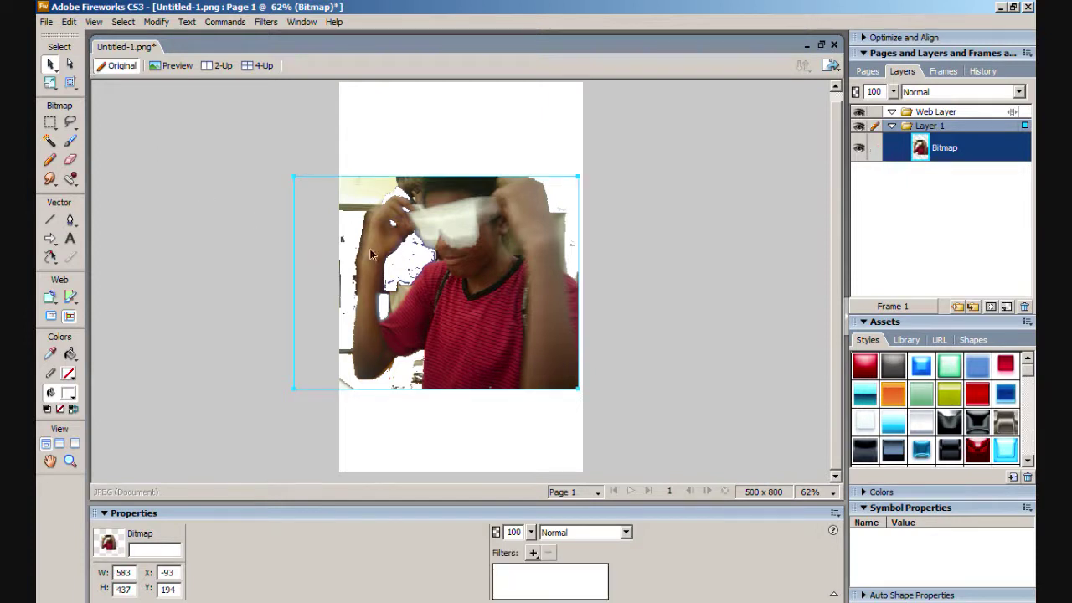
click(70, 160)
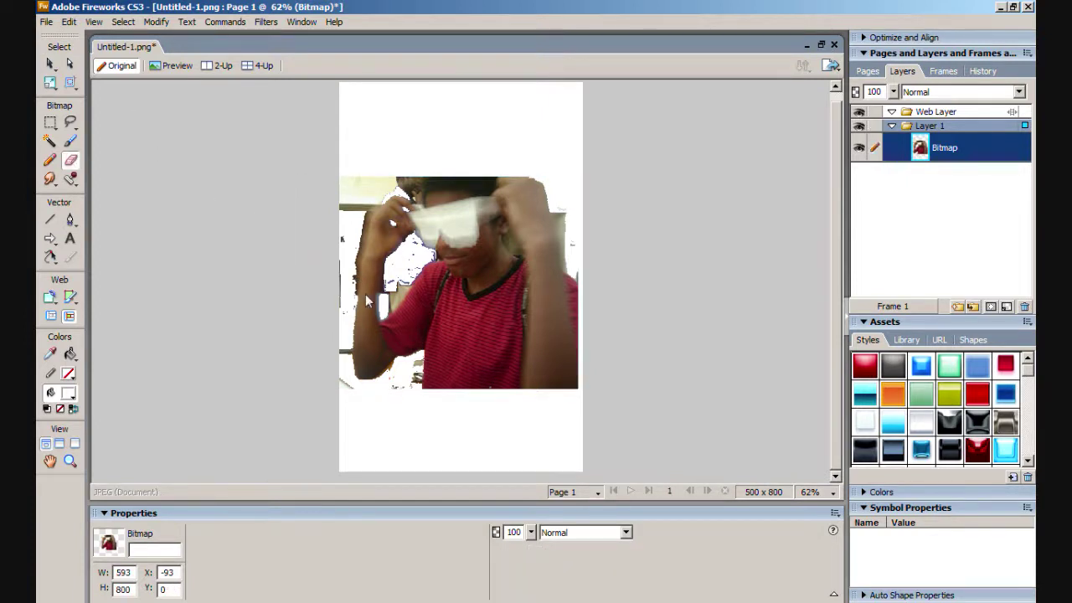
mouse_move(404, 407)
mouse_down()
mouse_move(409, 371)
mouse_move(407, 388)
mouse_move(383, 366)
mouse_move(400, 383)
mouse_up()
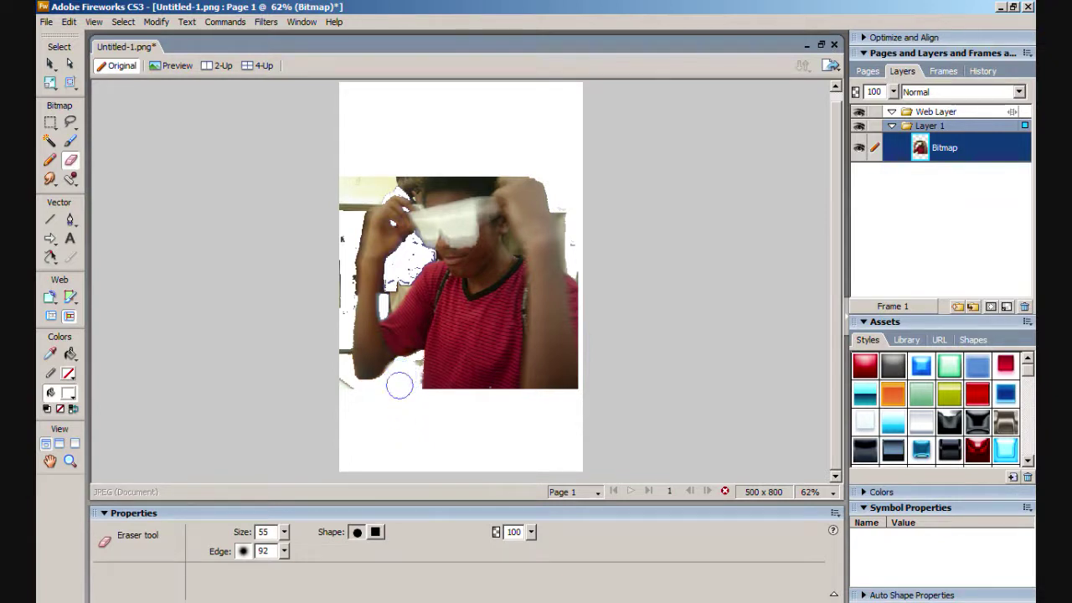
key(v)
key(e)
mouse_move(396, 377)
mouse_down()
mouse_move(388, 402)
mouse_move(361, 404)
mouse_move(326, 359)
mouse_move(329, 329)
mouse_move(338, 359)
mouse_move(341, 349)
mouse_move(331, 291)
mouse_move(335, 305)
mouse_move(341, 188)
mouse_move(348, 224)
mouse_move(355, 198)
mouse_move(399, 180)
mouse_up()
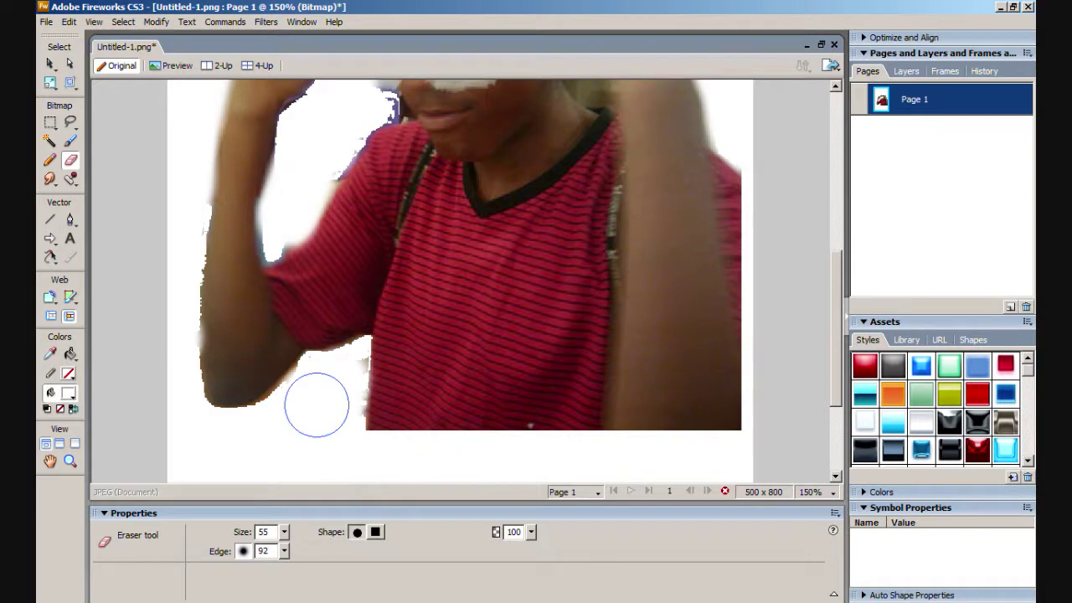
Zoom in on the arm and reduce the Eraser size from 55 to 34
scroll(316, 402, down, 9)
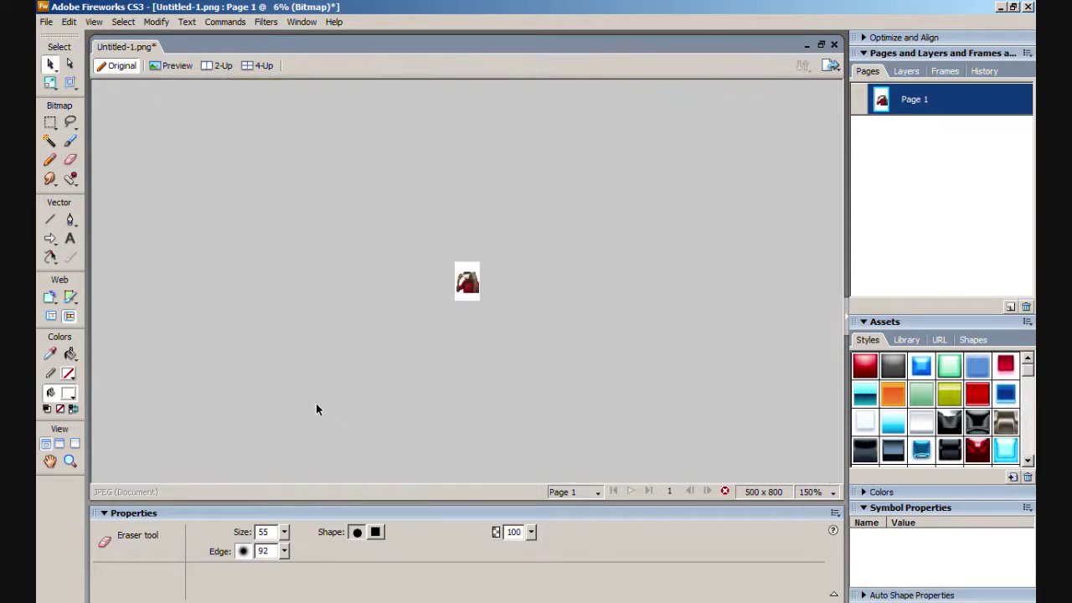
scroll(316, 409, up, 10)
scroll(316, 409, down, 4)
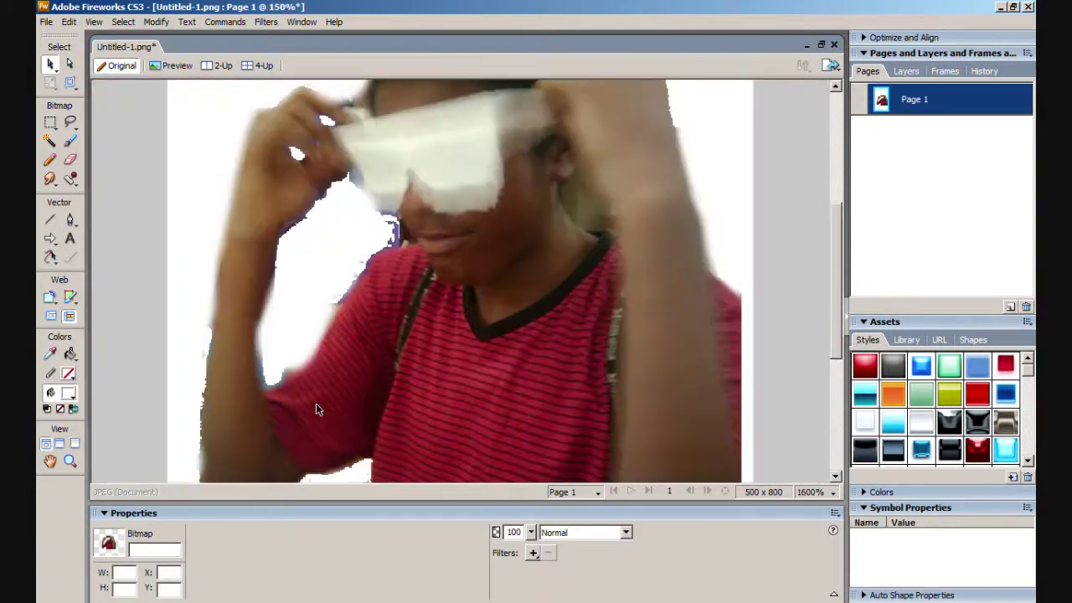
scroll(316, 409, down, 3)
scroll(316, 409, up, 2)
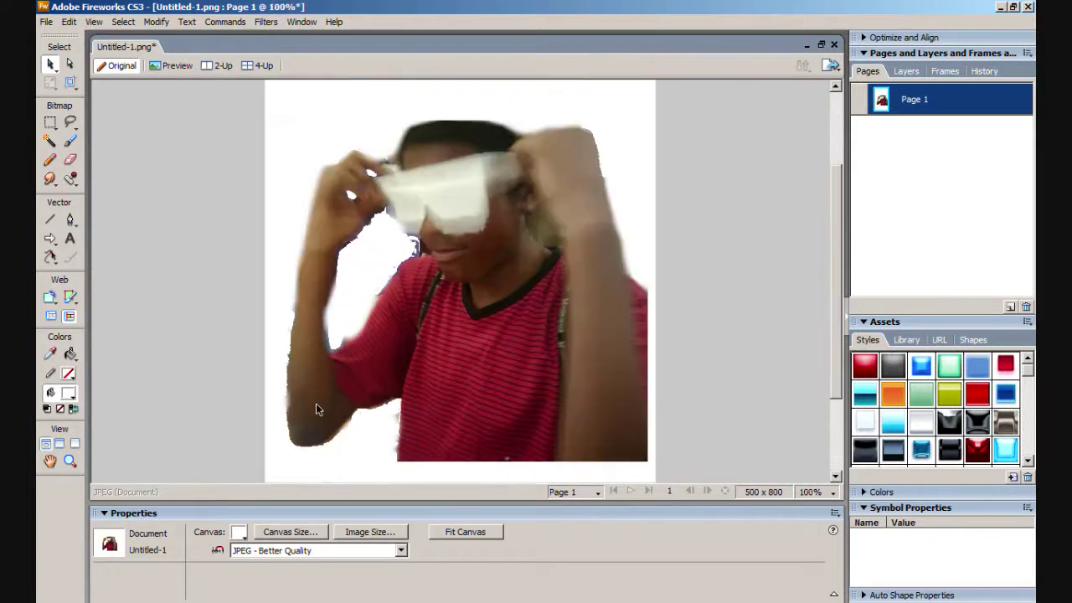
scroll(316, 409, up, 1)
key(e)
scroll(318, 407, down, 2)
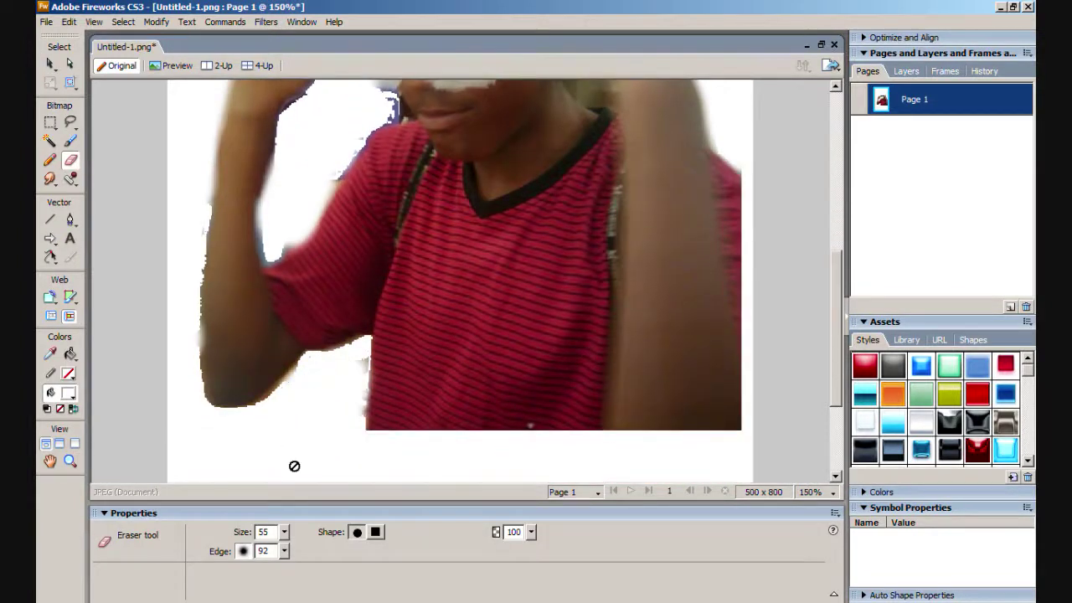
drag(284, 532, 290, 556)
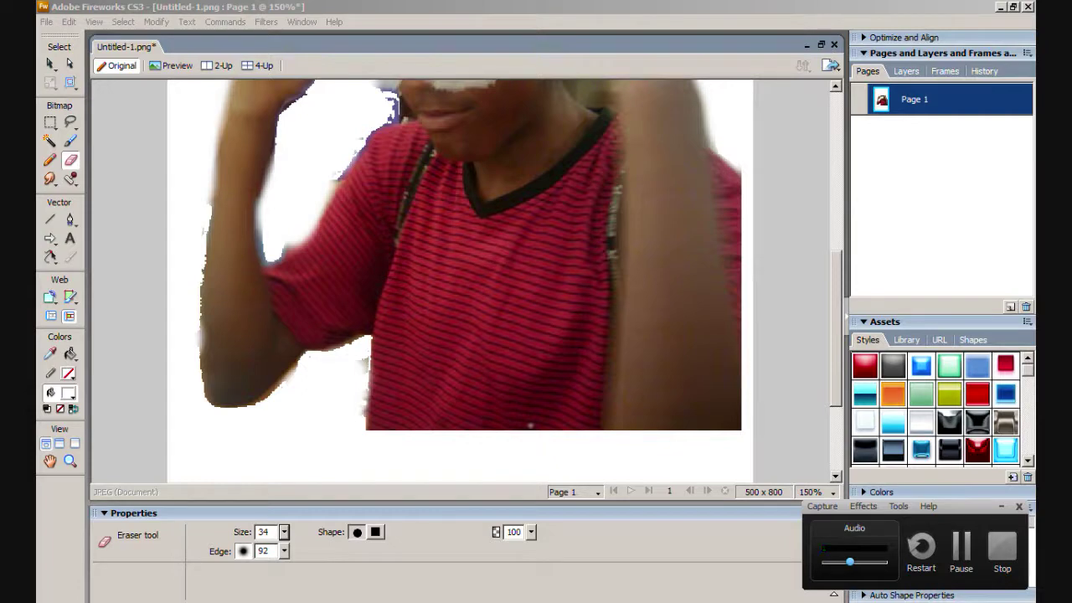
Erase the ragged edge below the left elbow, between the raised arm and face
click(1000, 505)
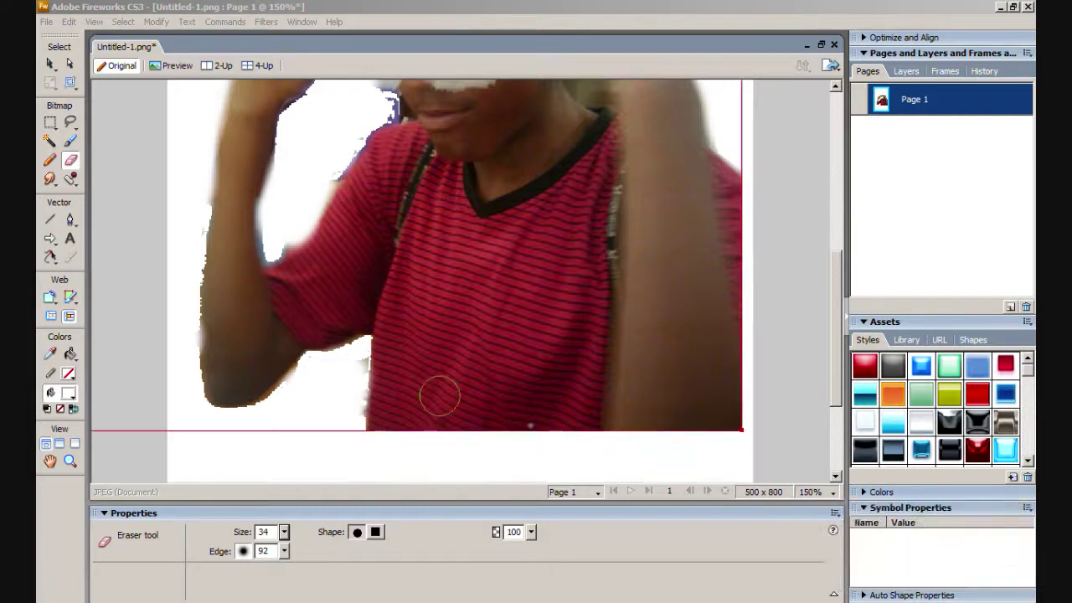
click(348, 393)
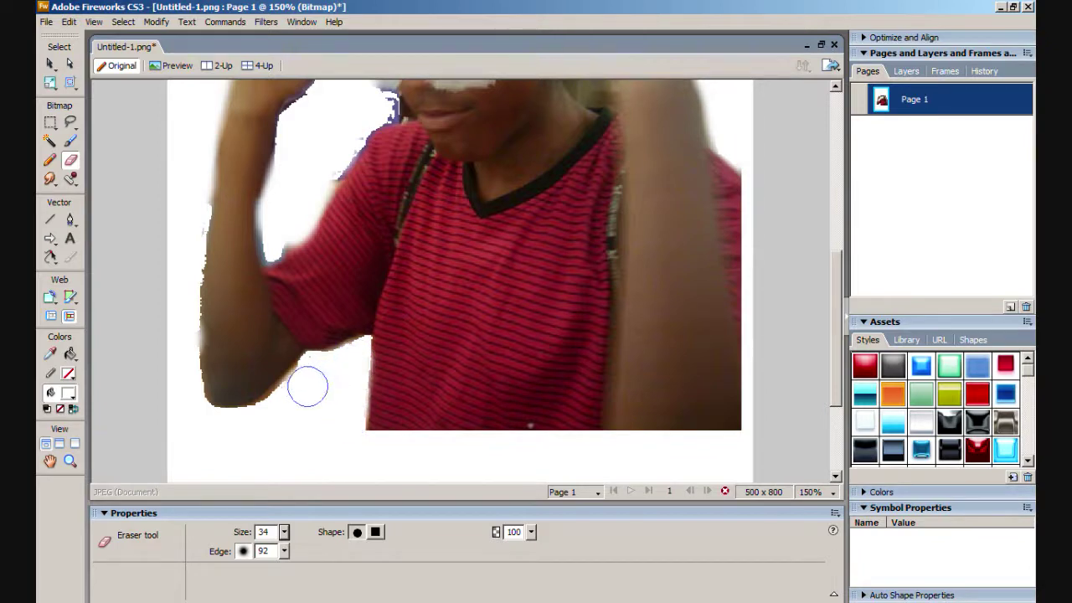
mouse_move(307, 386)
mouse_down()
mouse_move(297, 380)
mouse_move(270, 413)
mouse_up()
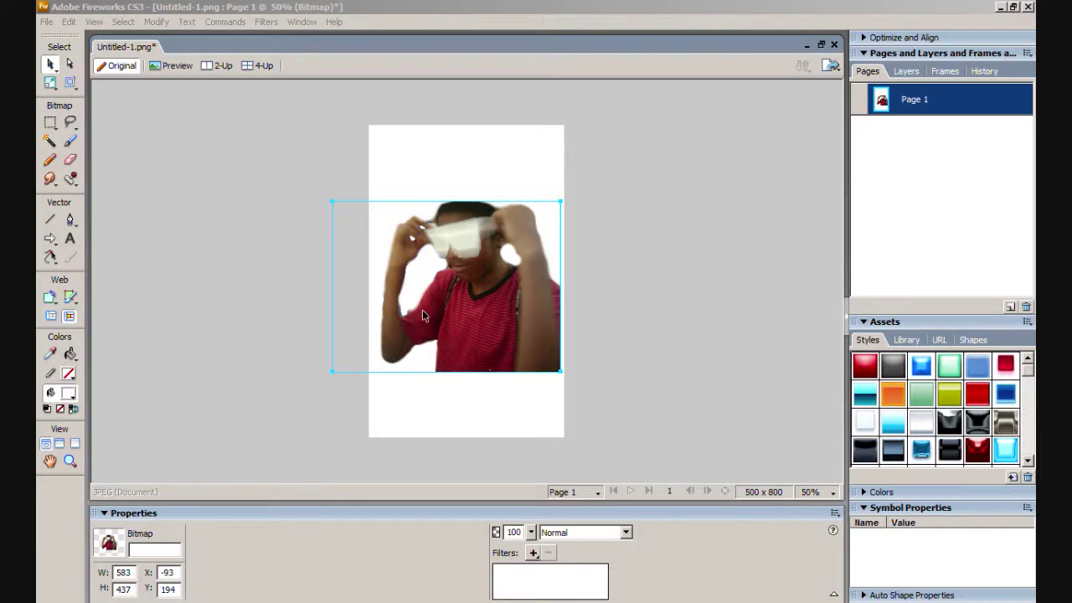
Drag the cut-out photo down to the canvas bottom, at X -83, Y 363
click(69, 160)
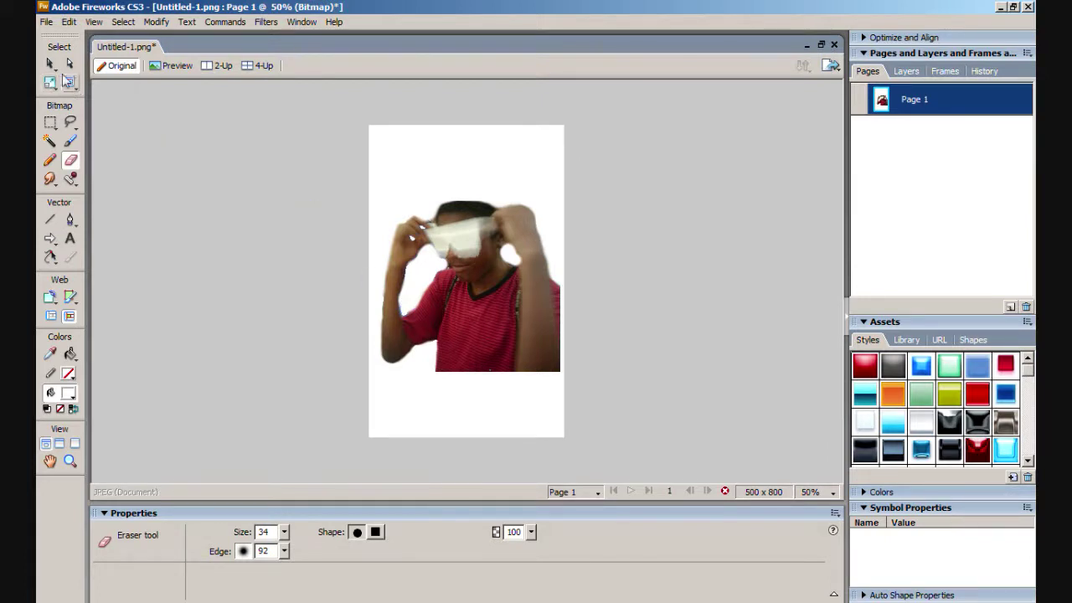
click(51, 64)
click(334, 258)
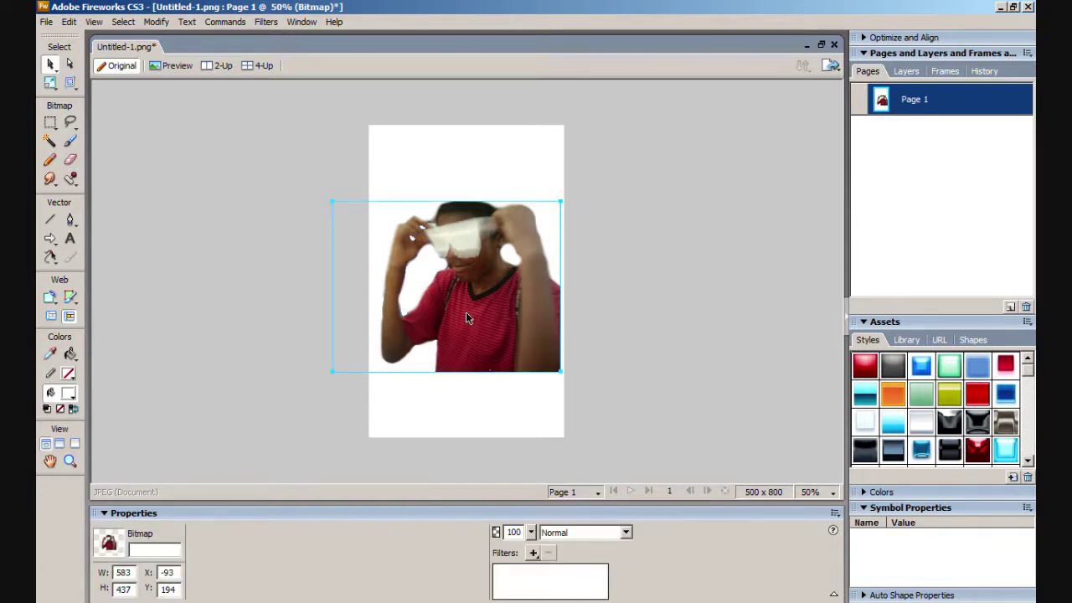
drag(466, 311, 535, 388)
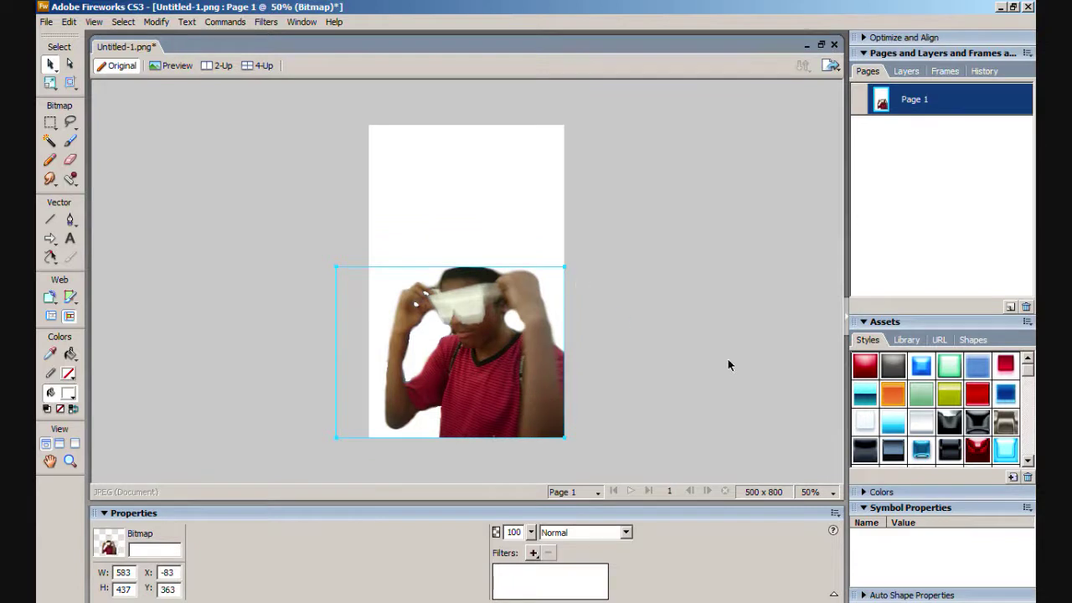
Try several Plastic Button and Chrome Reflective styles on the photo, settling on Plastic Button 007
click(864, 365)
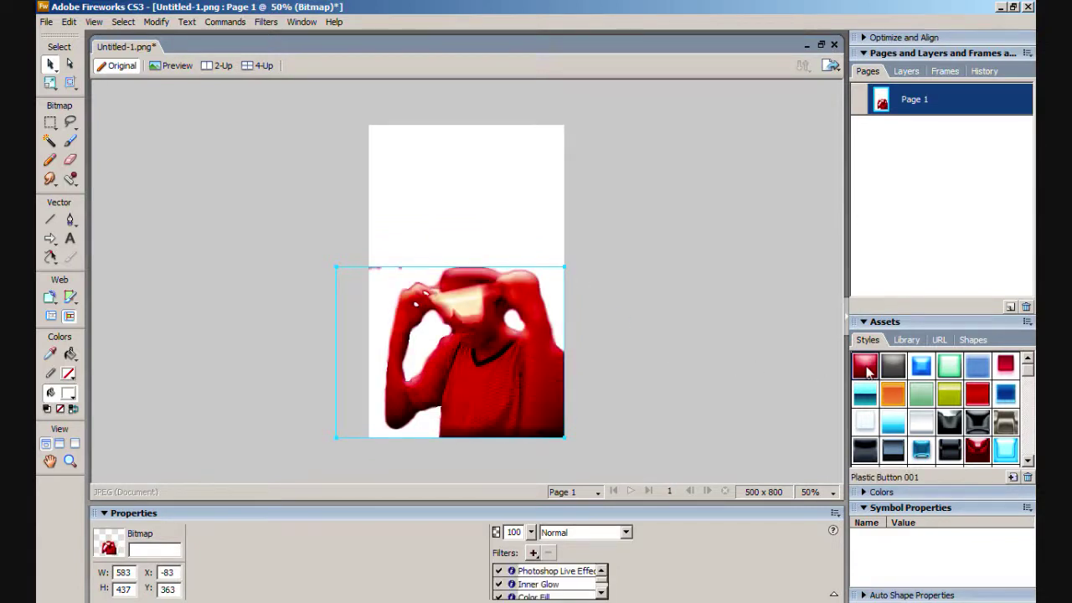
click(867, 397)
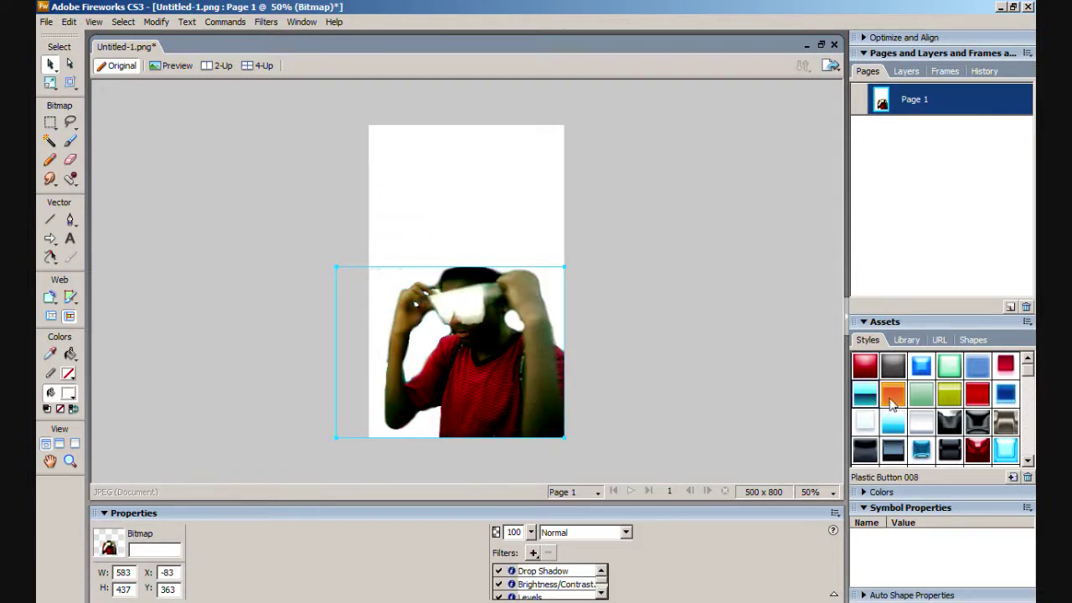
click(1005, 395)
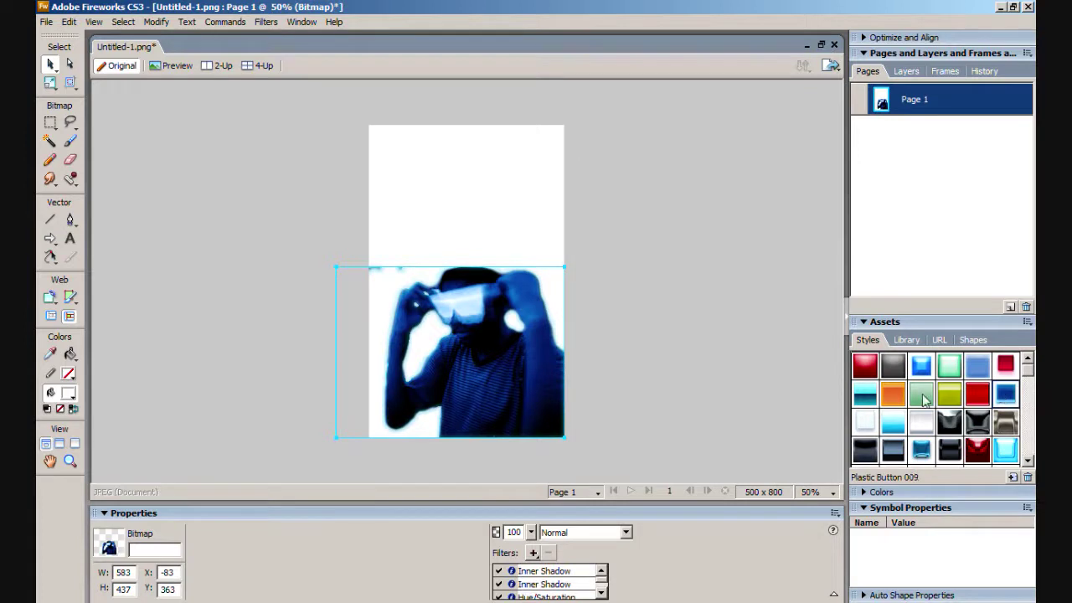
click(875, 427)
click(893, 423)
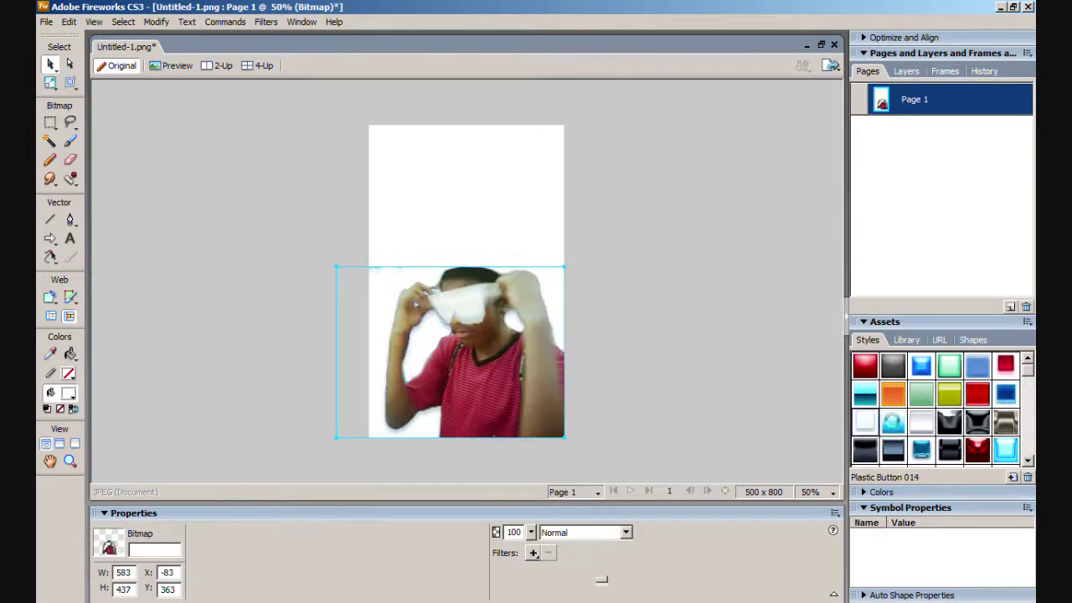
click(867, 457)
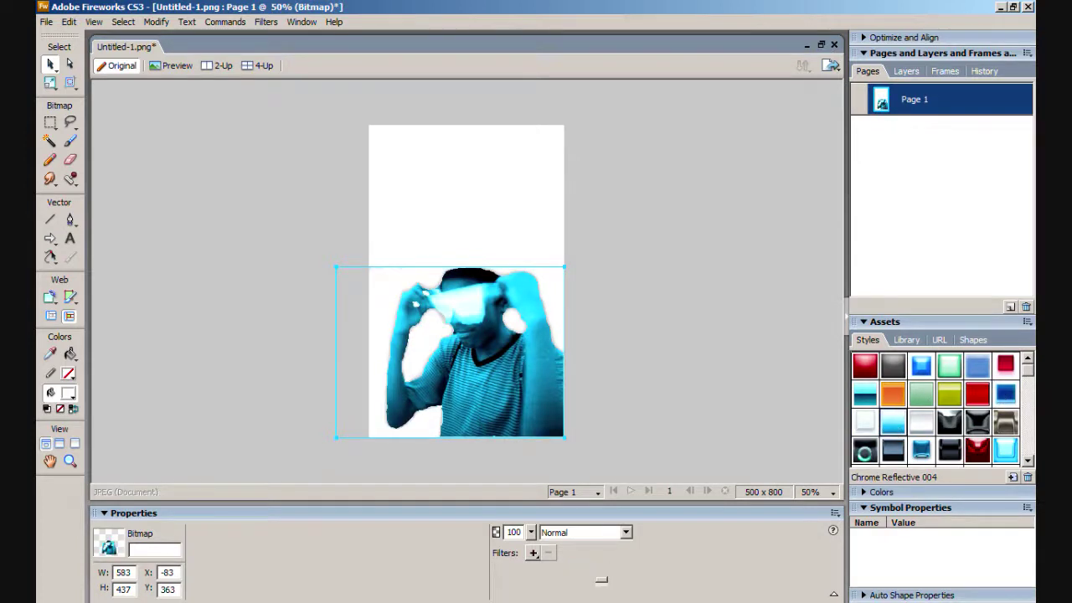
click(893, 453)
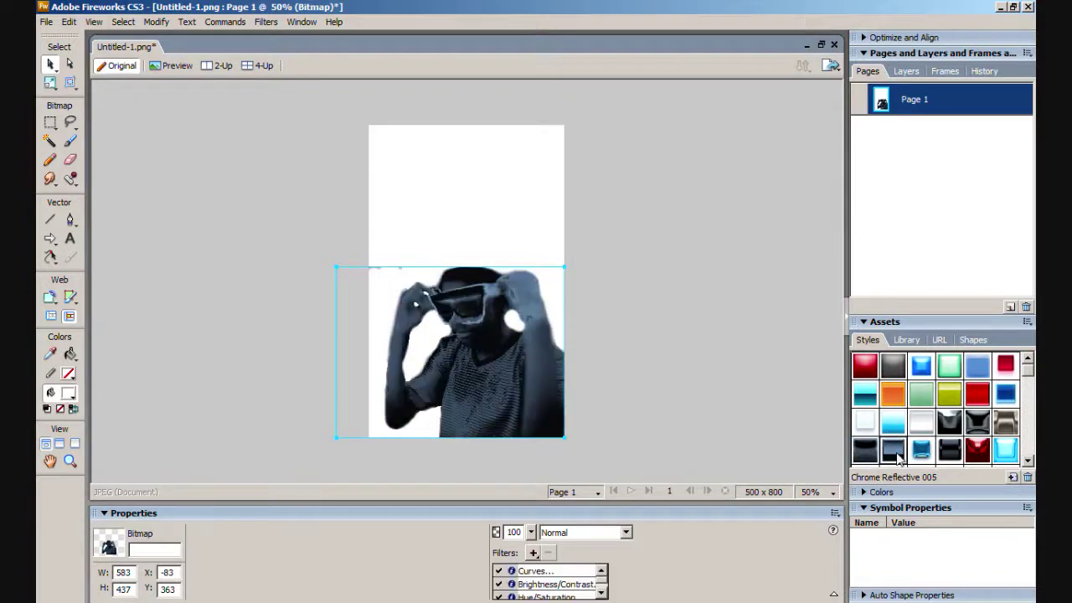
click(921, 452)
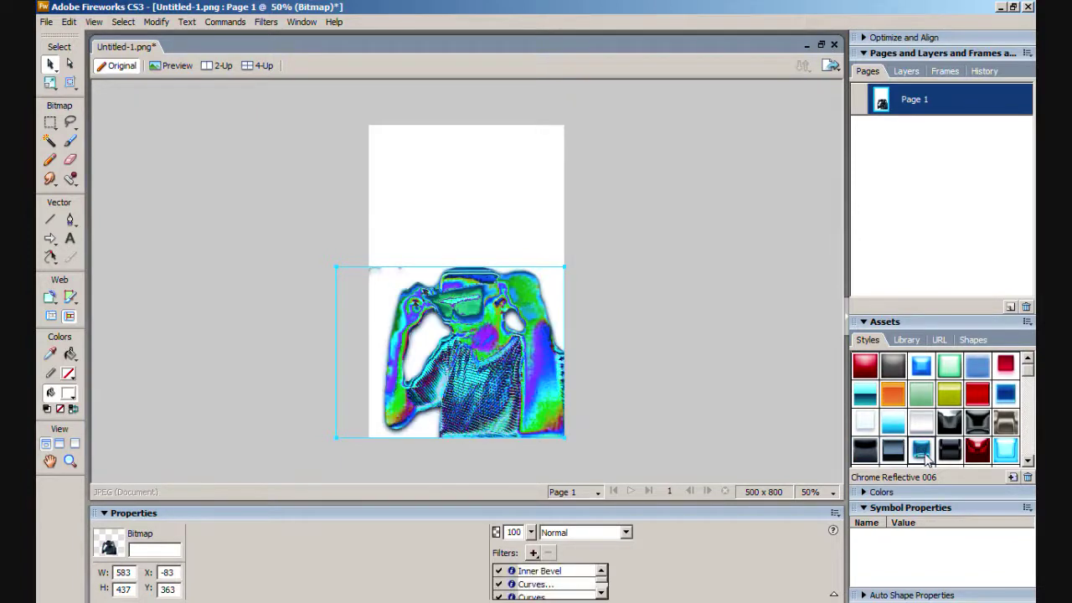
click(951, 452)
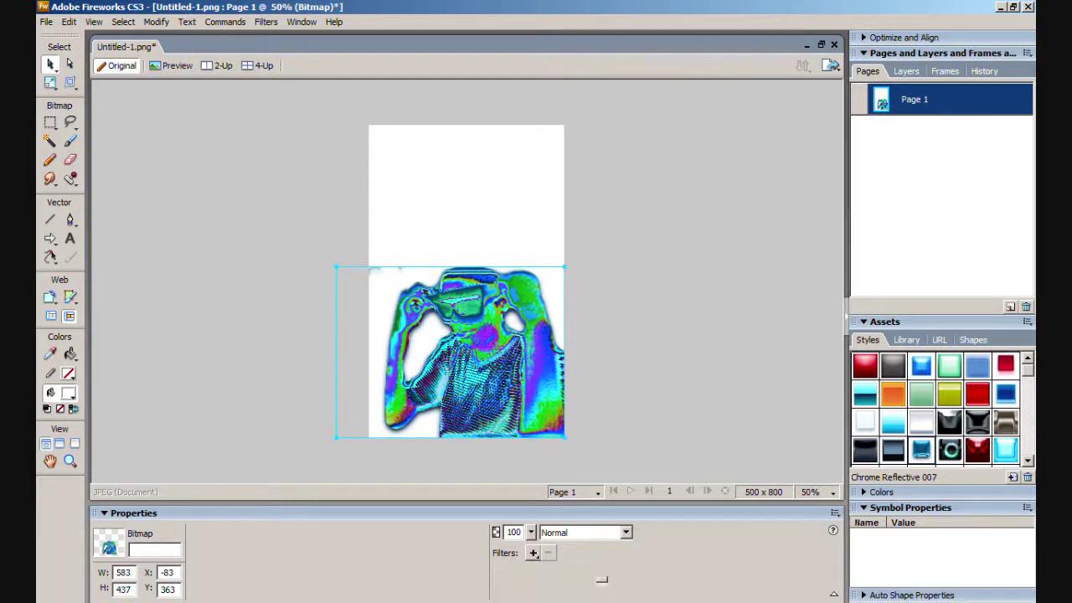
click(977, 450)
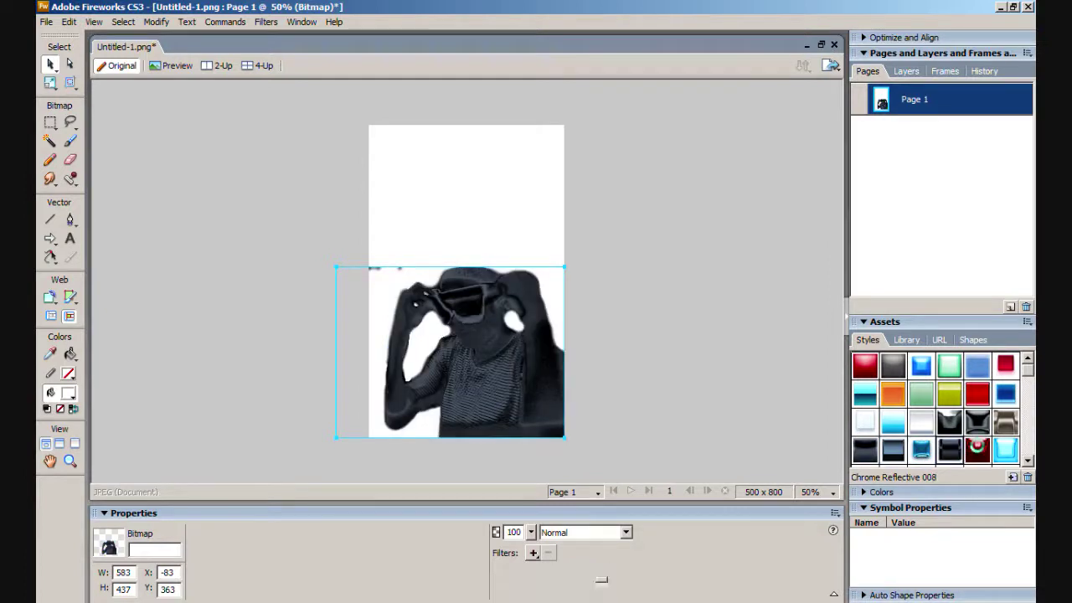
click(879, 396)
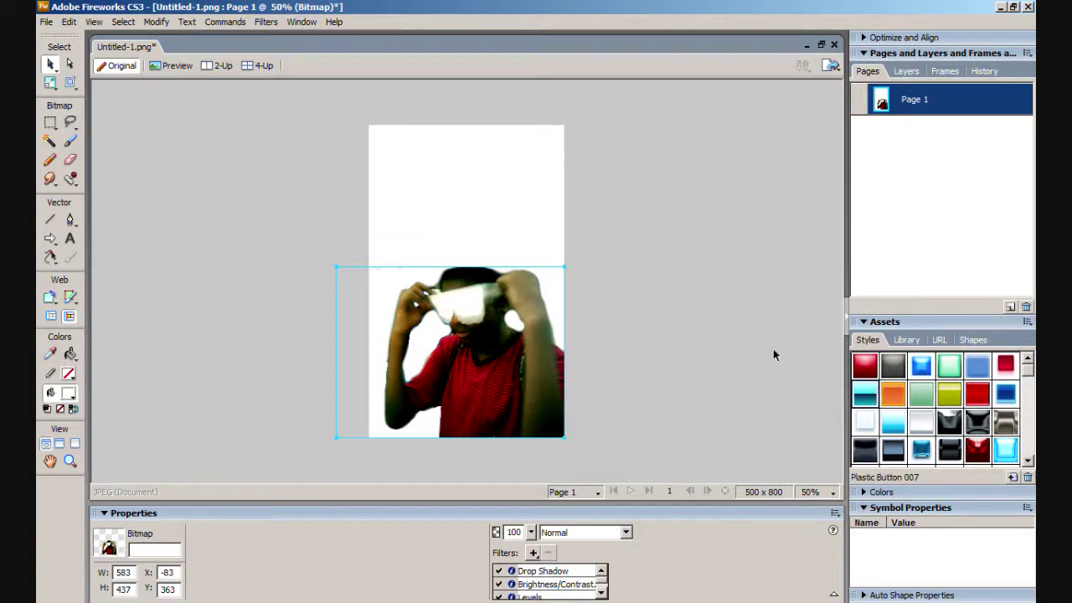
Reselect the cut-out photo and add the Blur and Blur More filters to it
click(586, 344)
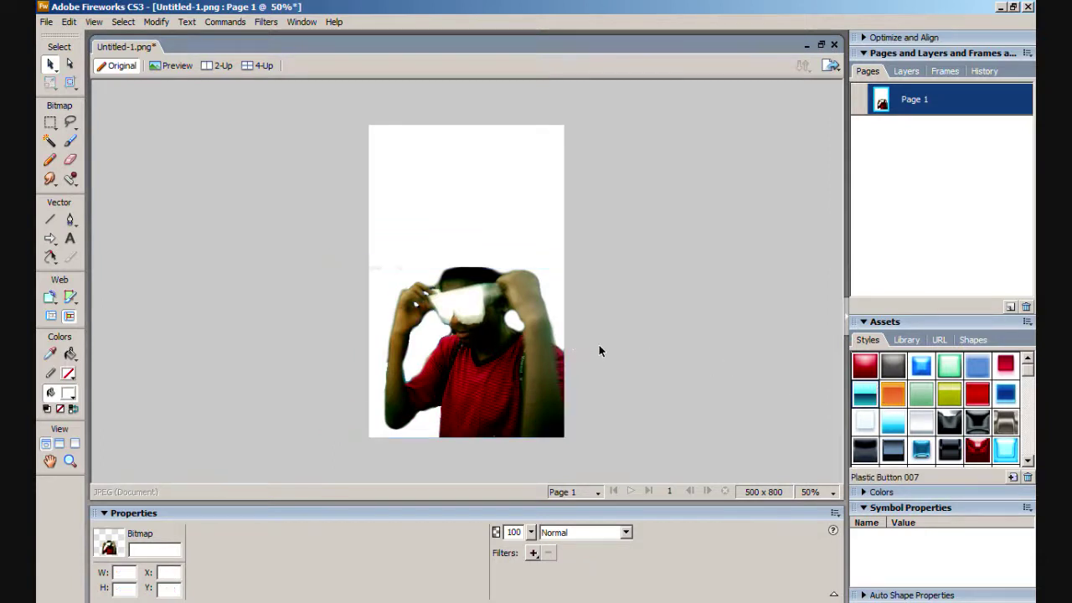
click(475, 323)
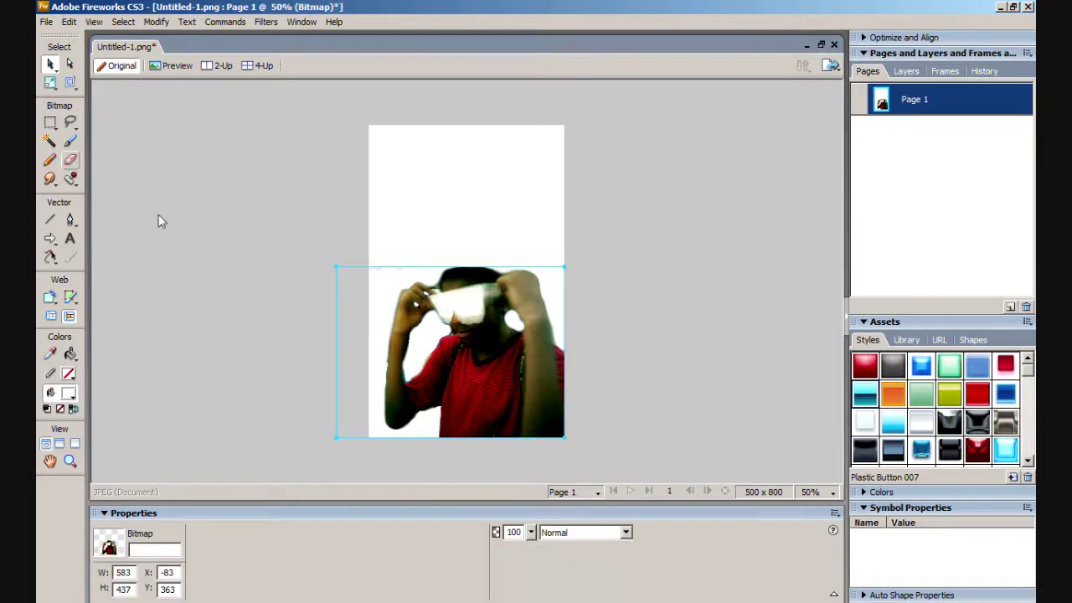
key(e)
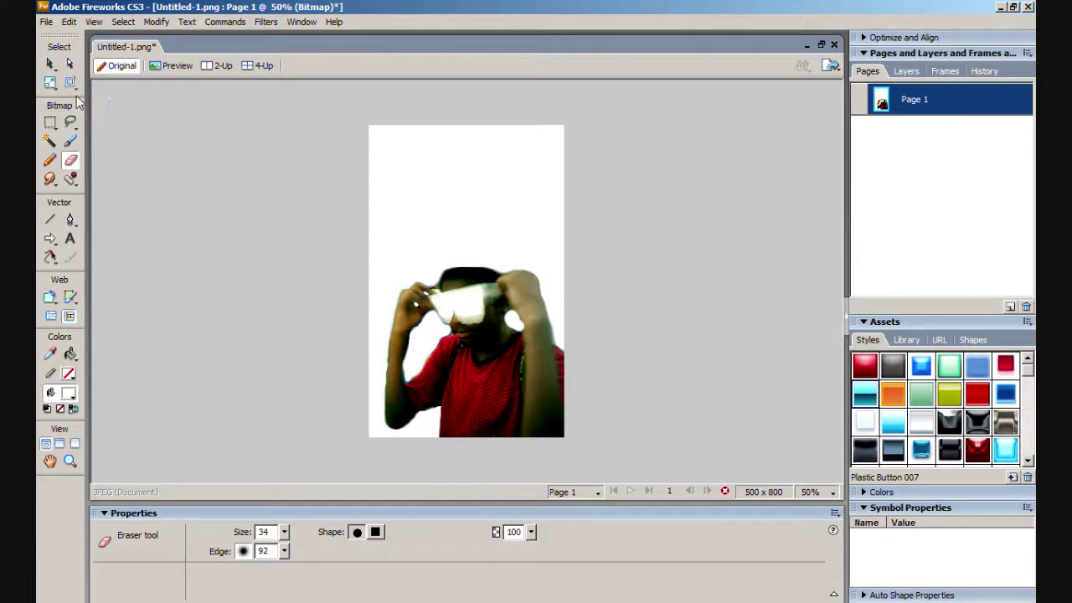
click(49, 64)
click(486, 398)
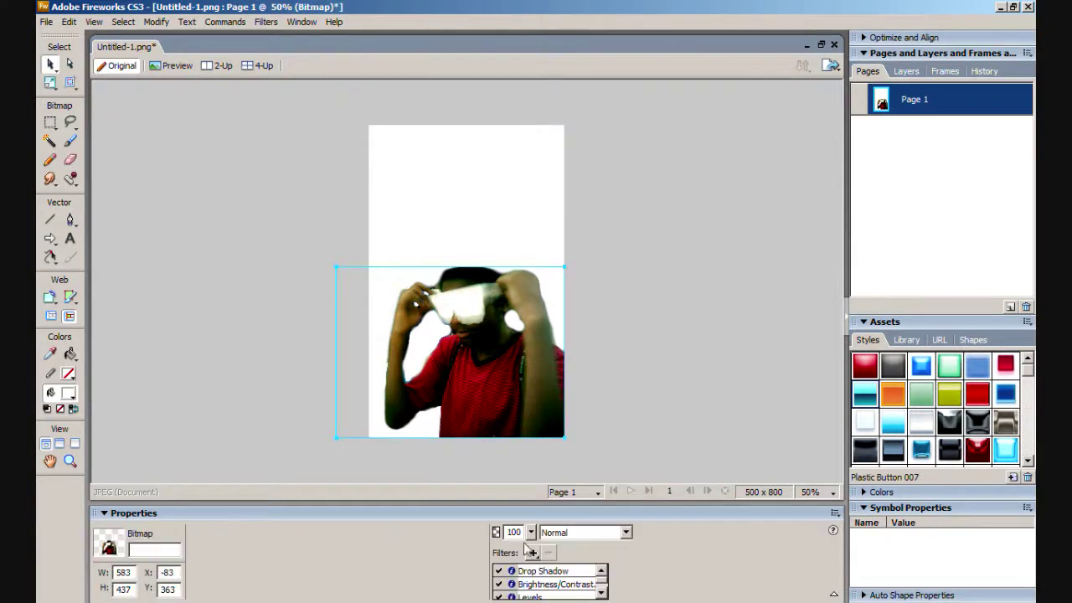
click(532, 553)
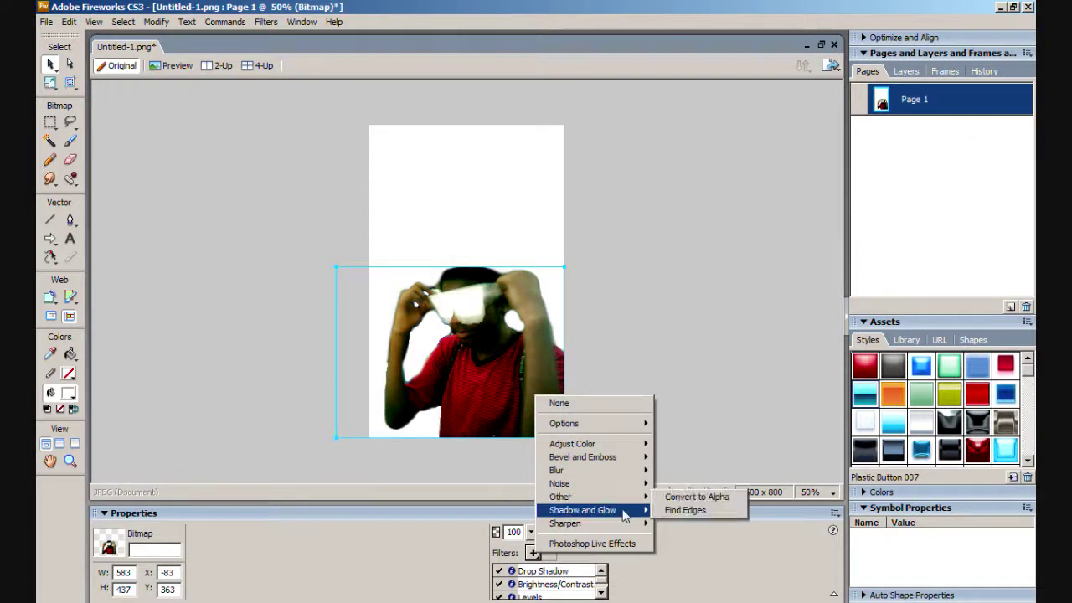
mouse_move(623, 514)
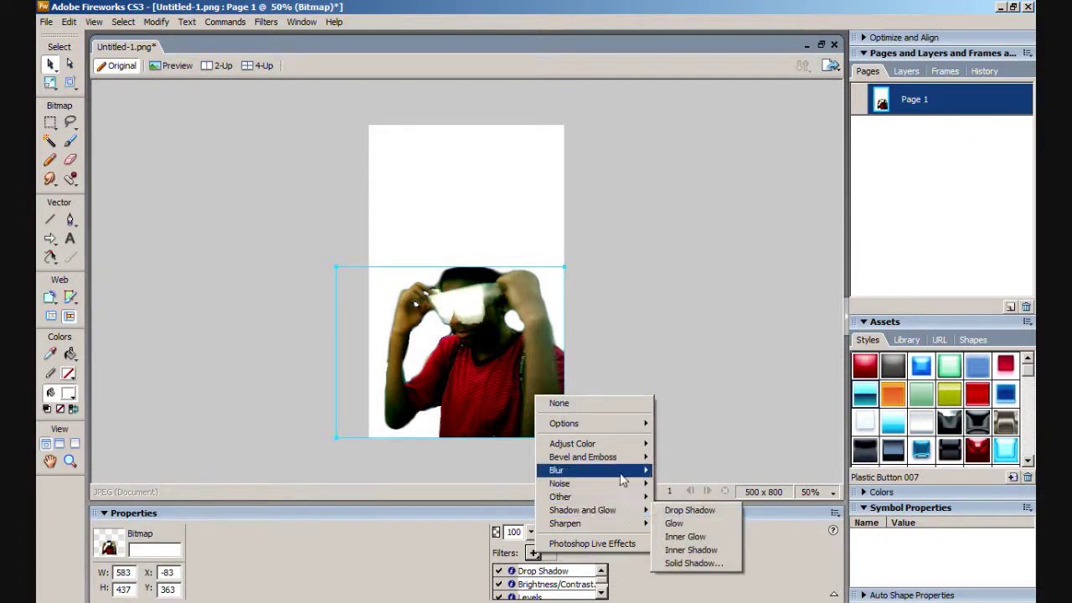
mouse_move(622, 476)
click(664, 471)
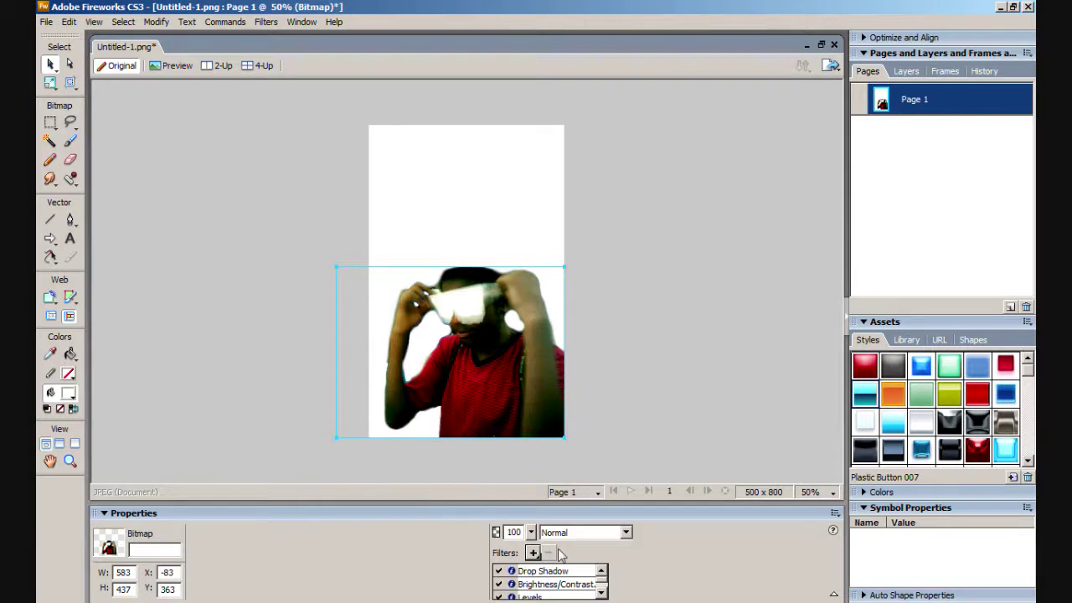
click(532, 552)
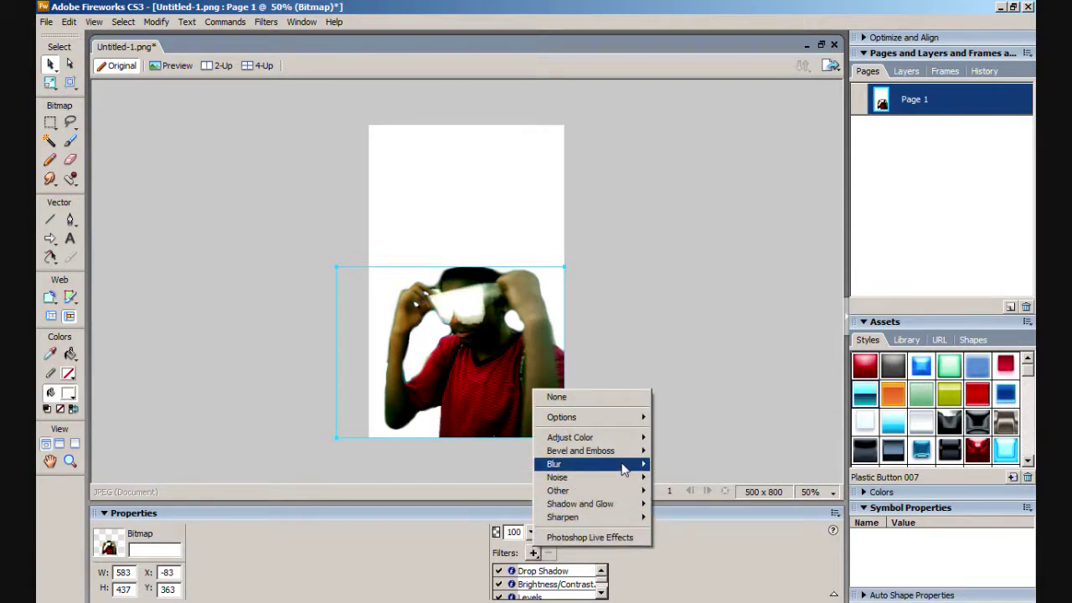
mouse_move(624, 470)
click(670, 477)
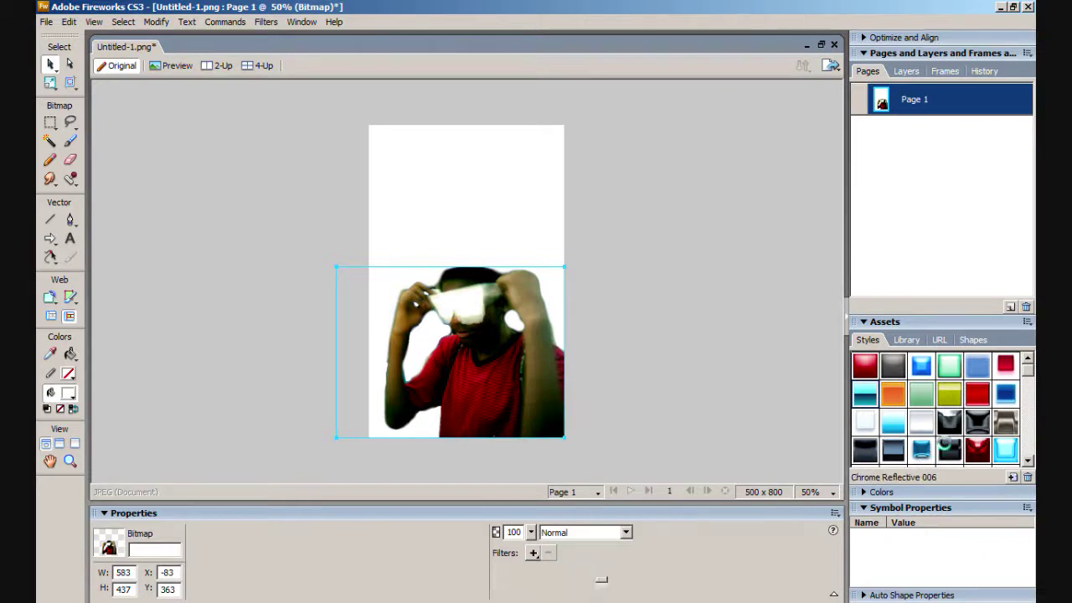
Try the Chrome Reflective 006 style and a red pink-glow style on the cut-out photo
click(977, 392)
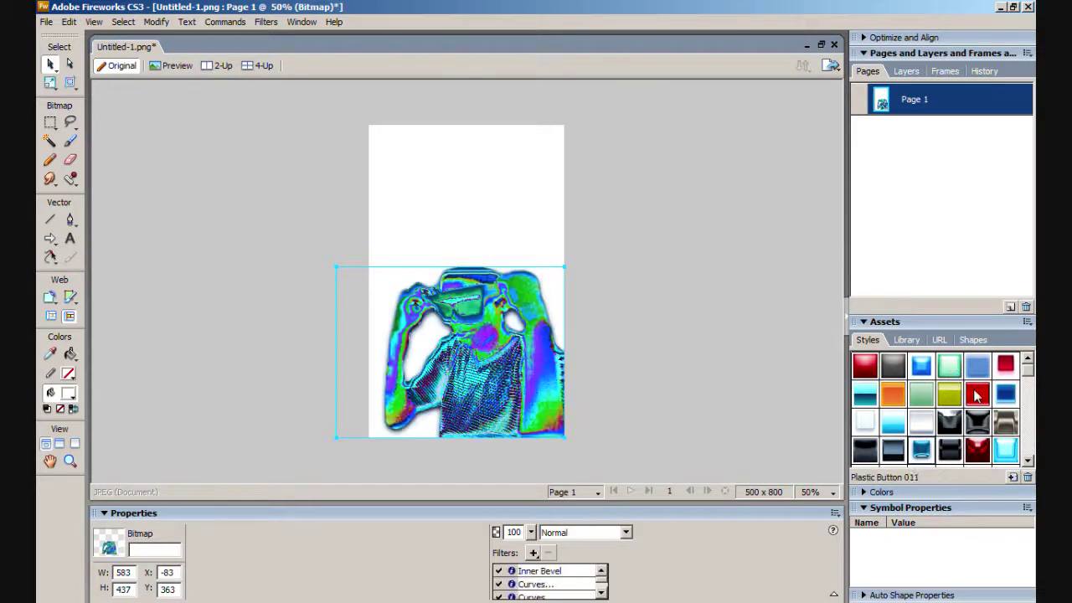
scroll(1028, 379, down, 1)
scroll(1014, 363, up, 1)
click(1006, 364)
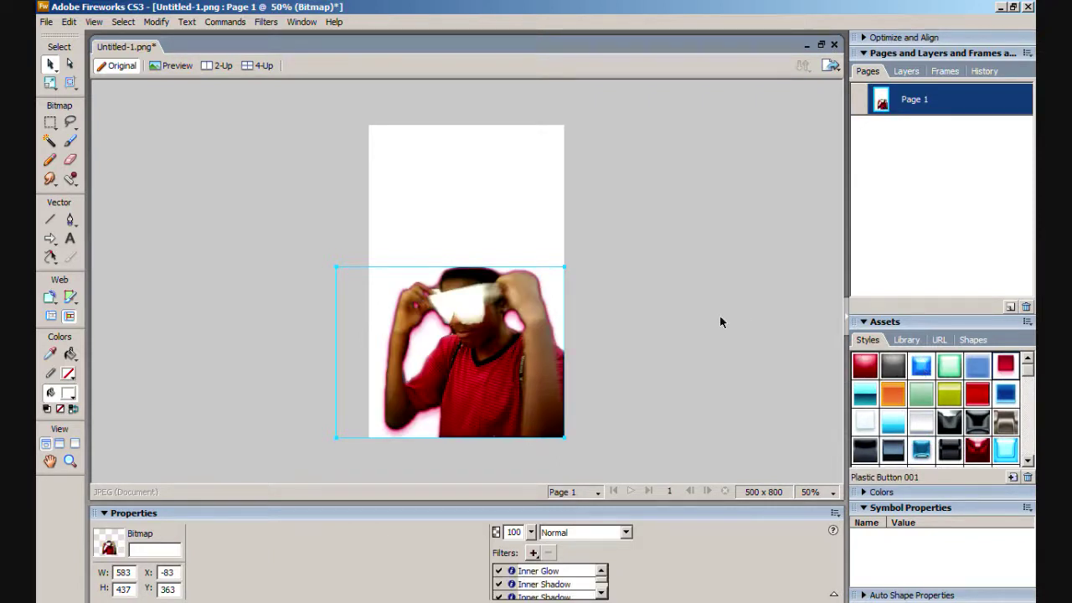
click(684, 320)
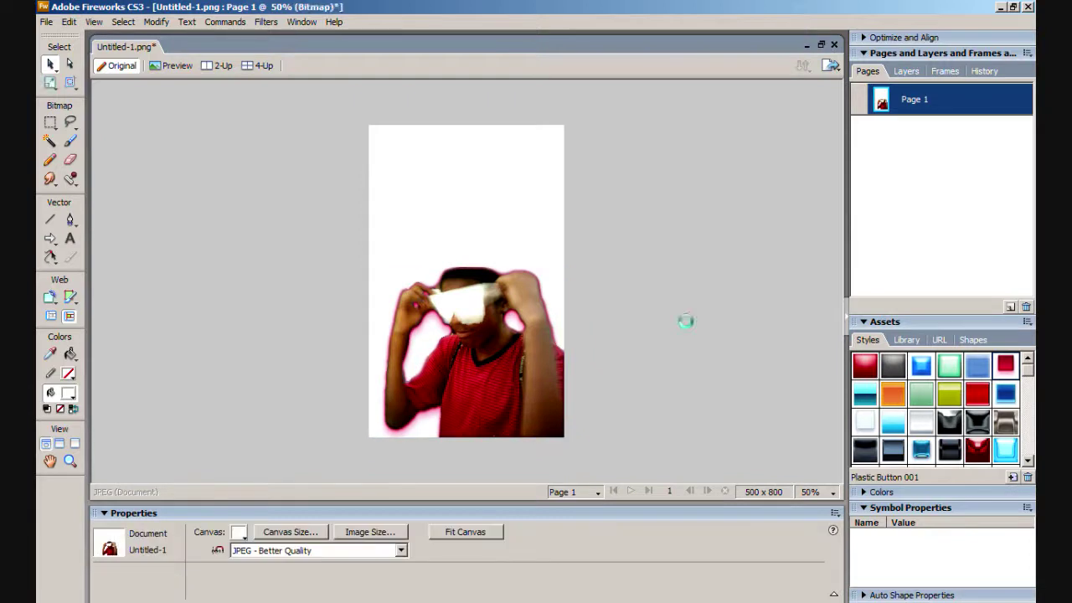
Try a rainbow style on the photo, undo it, and show the document's layers
click(563, 335)
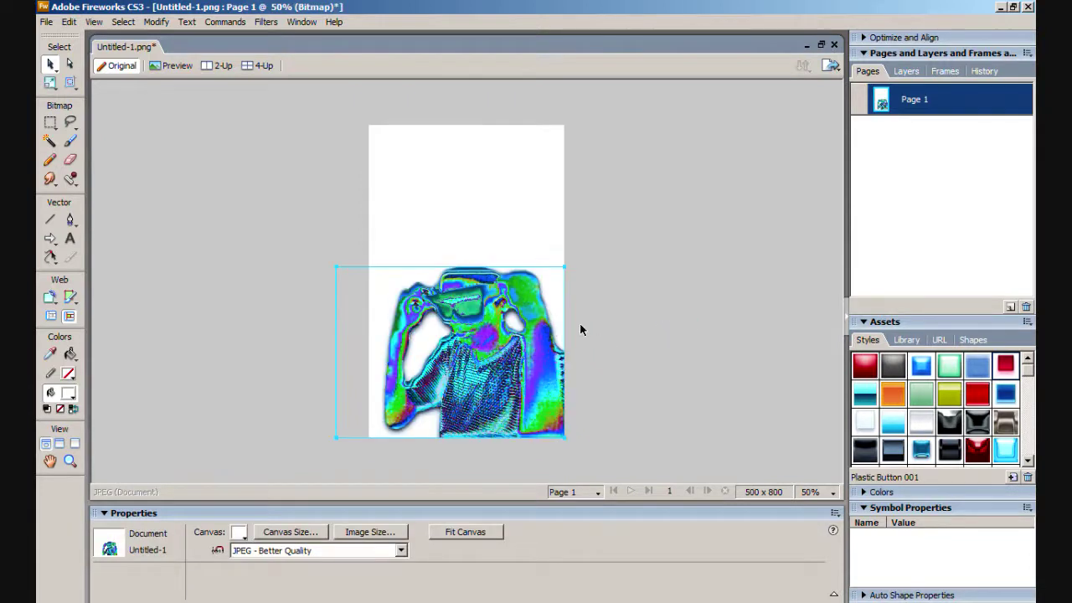
key(ctrl+z)
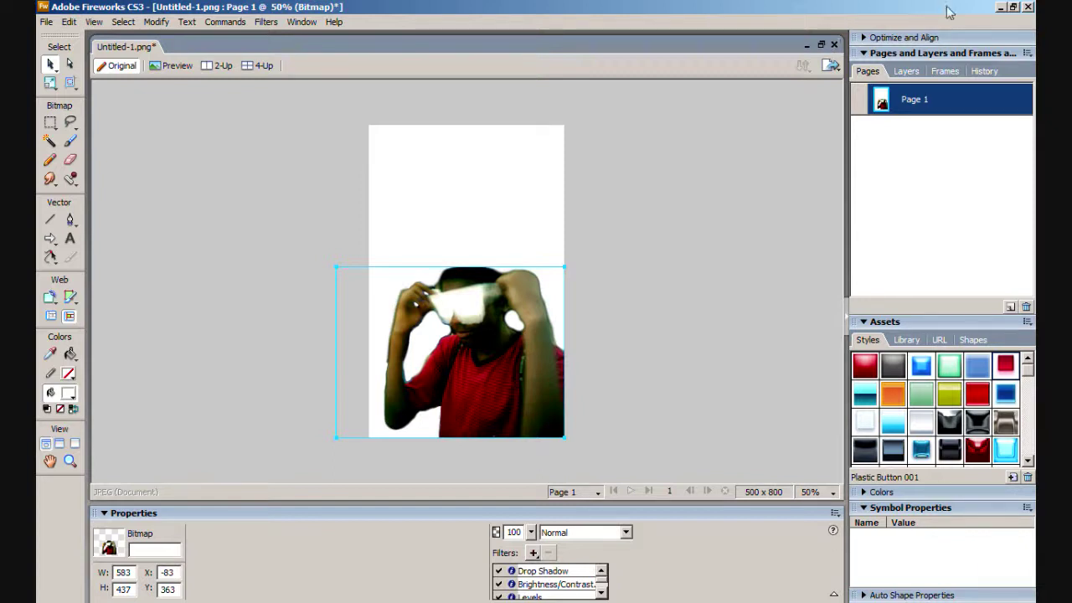
click(903, 72)
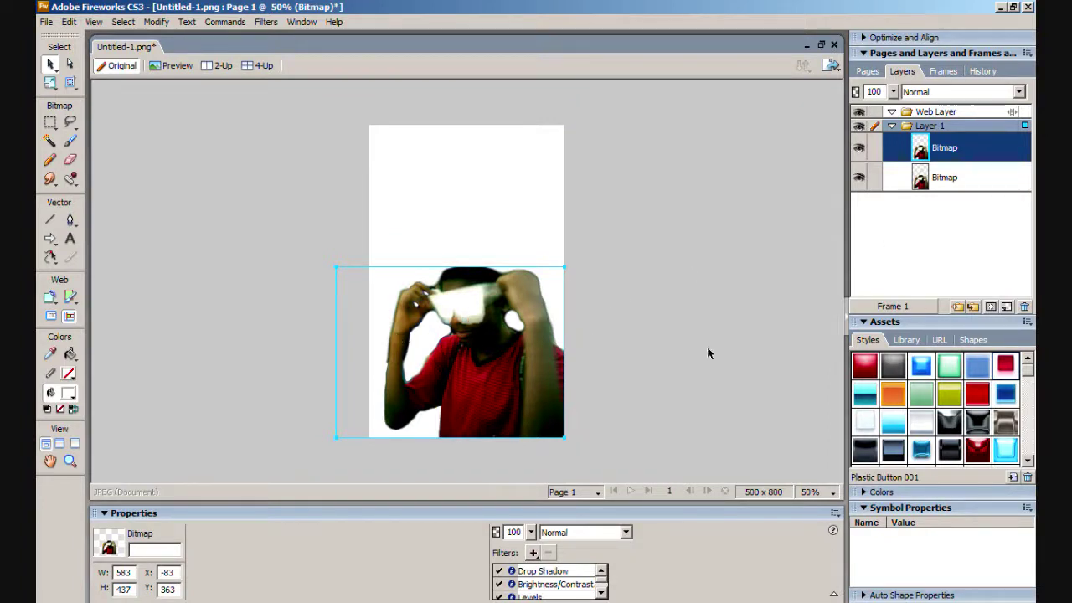
Give the top photo copy a pink inner-glow style and blend it in Overlay mode after trying Screen
click(1008, 367)
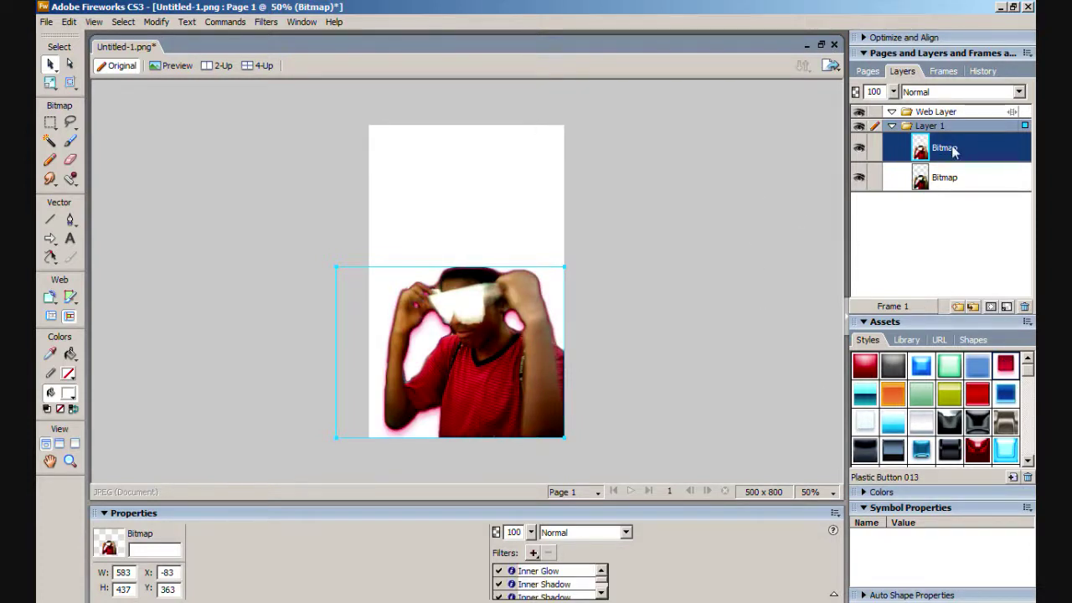
click(955, 92)
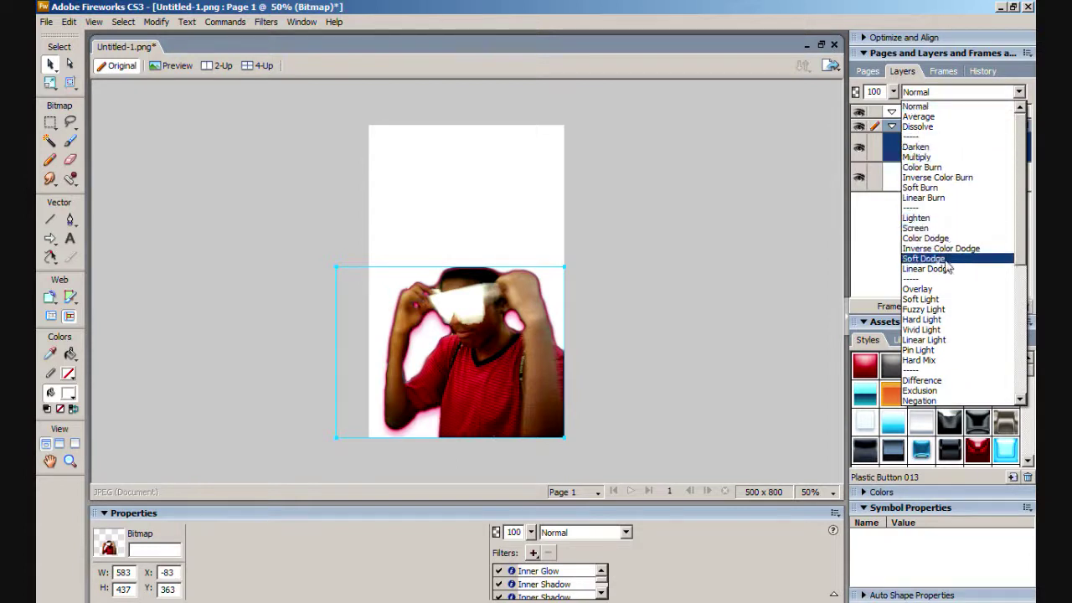
click(944, 231)
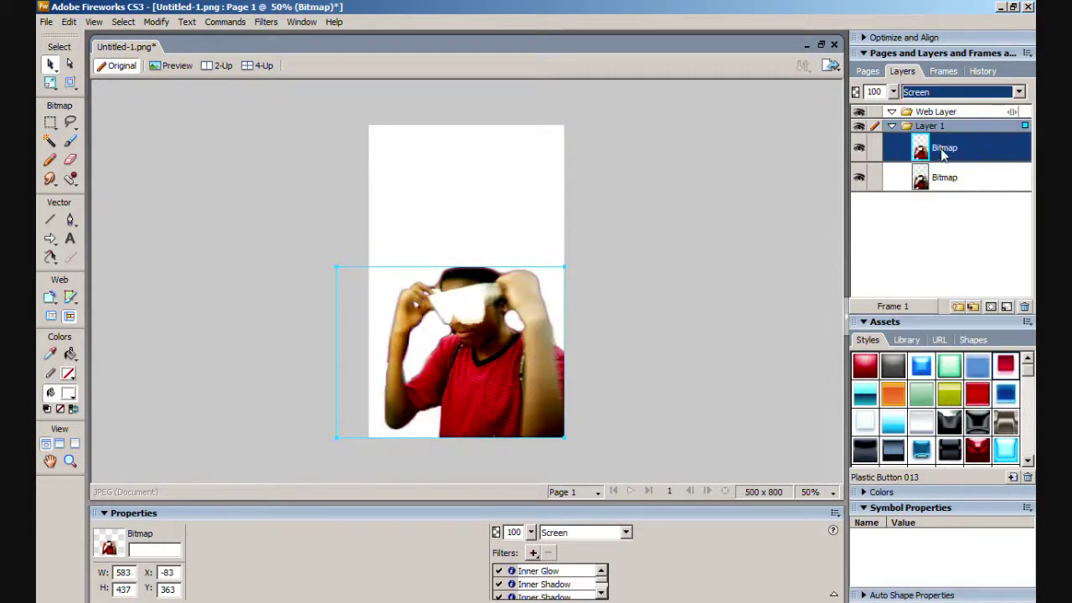
click(950, 92)
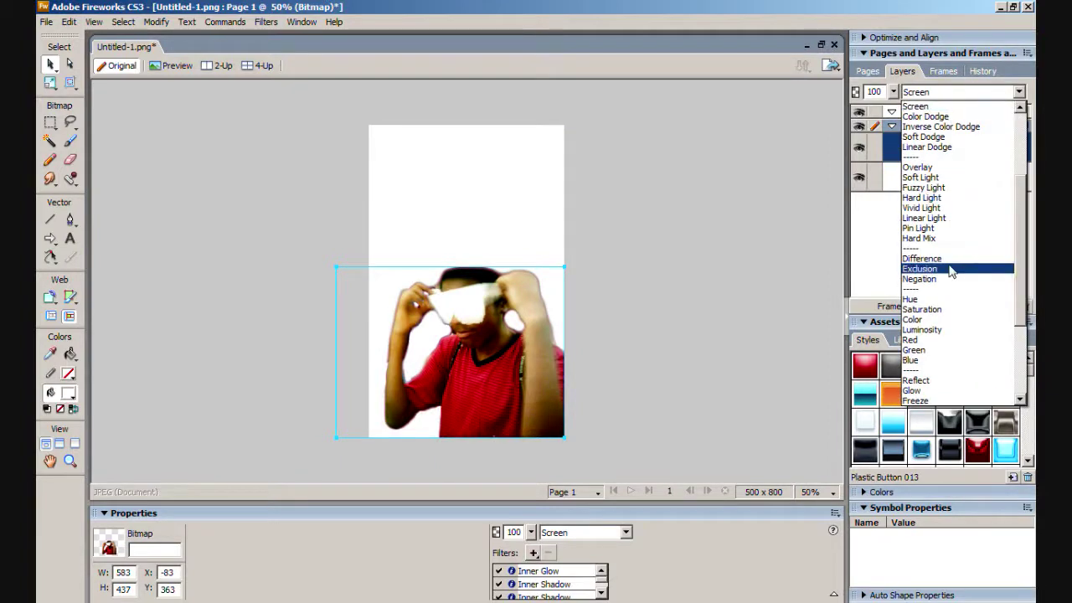
click(949, 168)
click(793, 226)
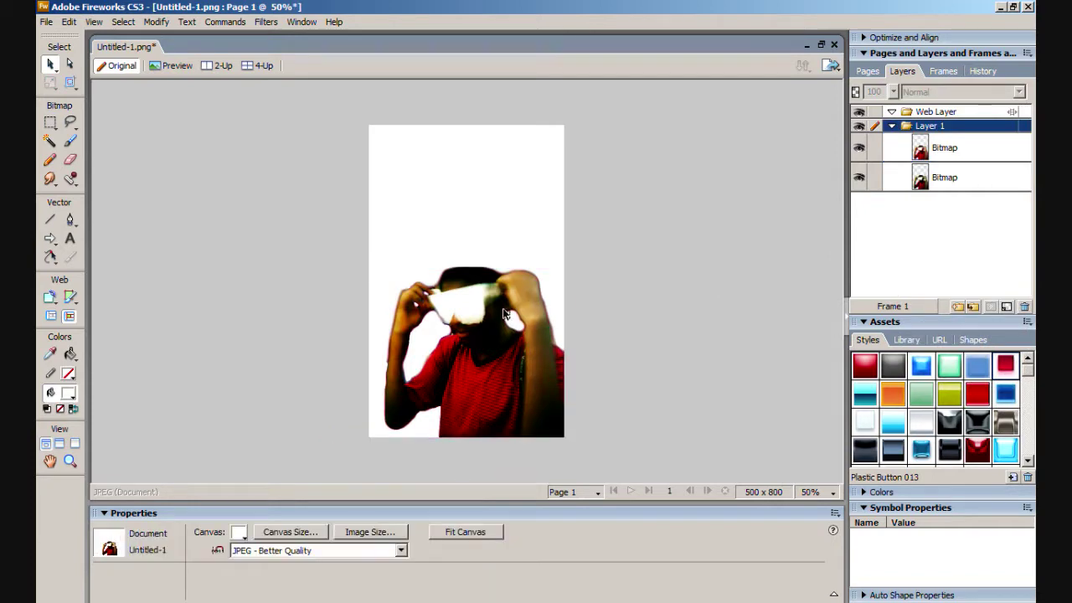
key(ctrl+a)
Group the two photo copies together, keeping them in their original position
drag(489, 333, 473, 222)
key(ctrl+z)
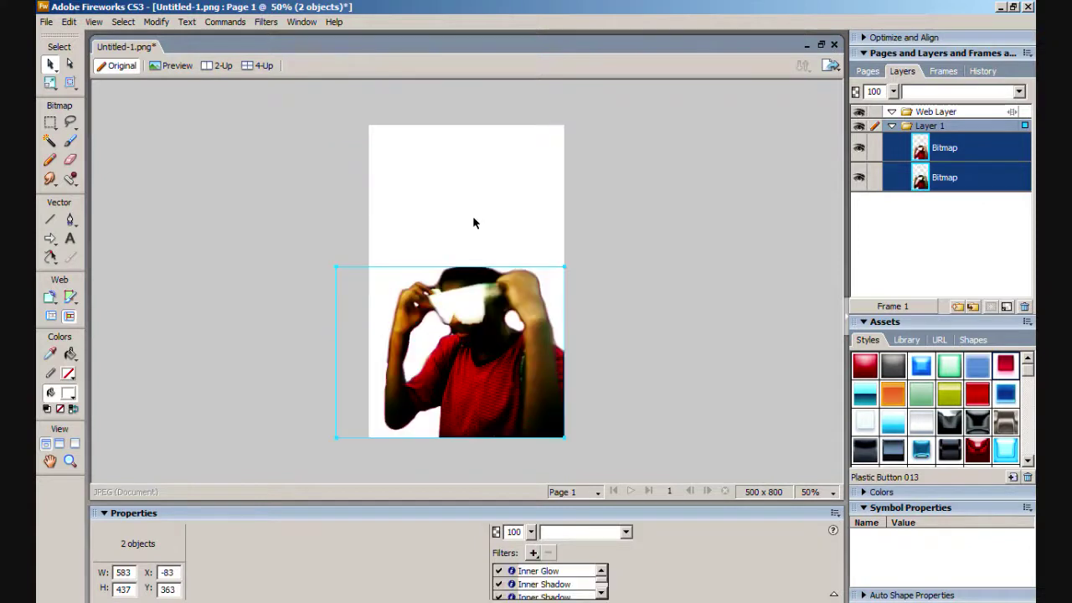
right_click(478, 393)
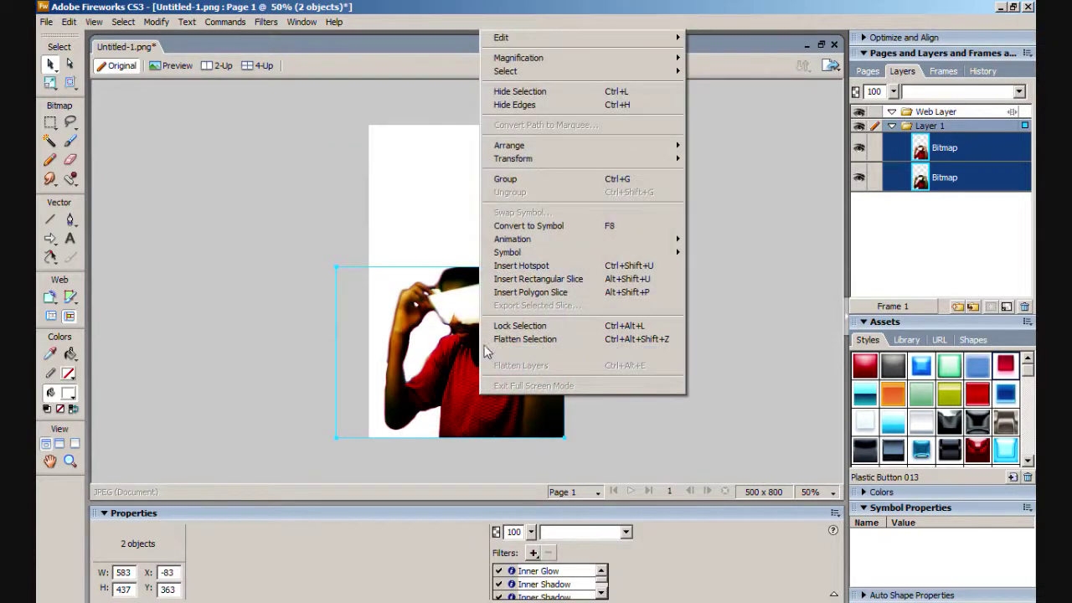
click(518, 180)
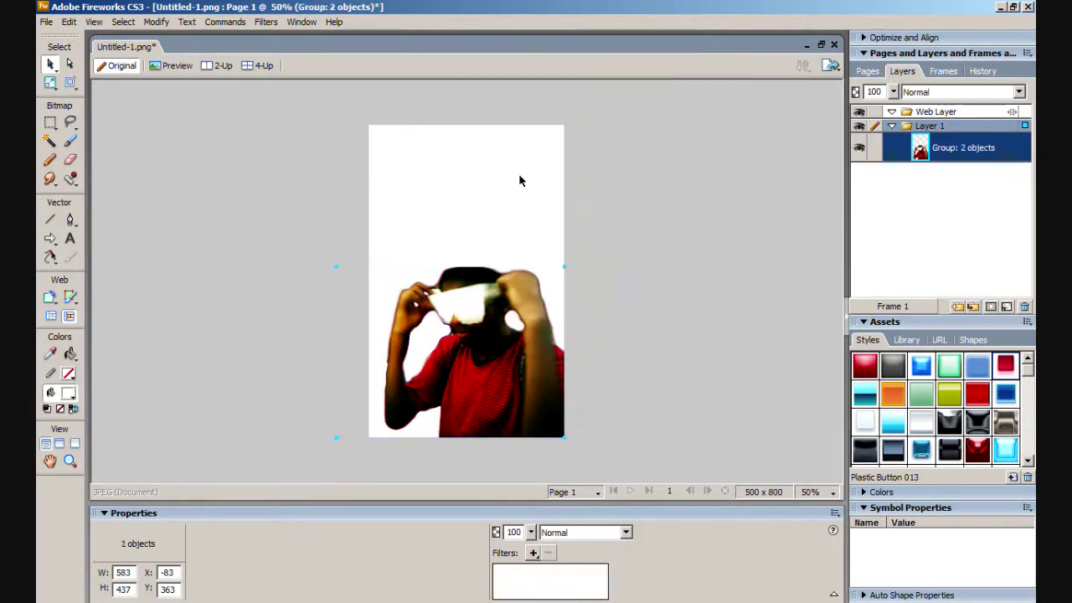
drag(504, 366, 500, 308)
key(ctrl+z)
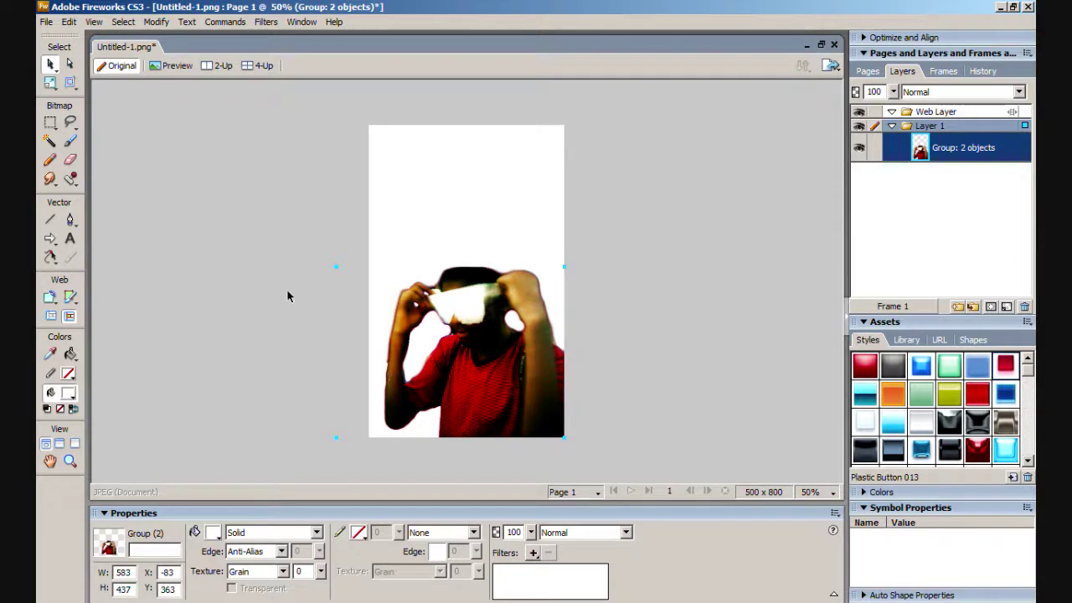
Set the canvas colour to black
click(258, 290)
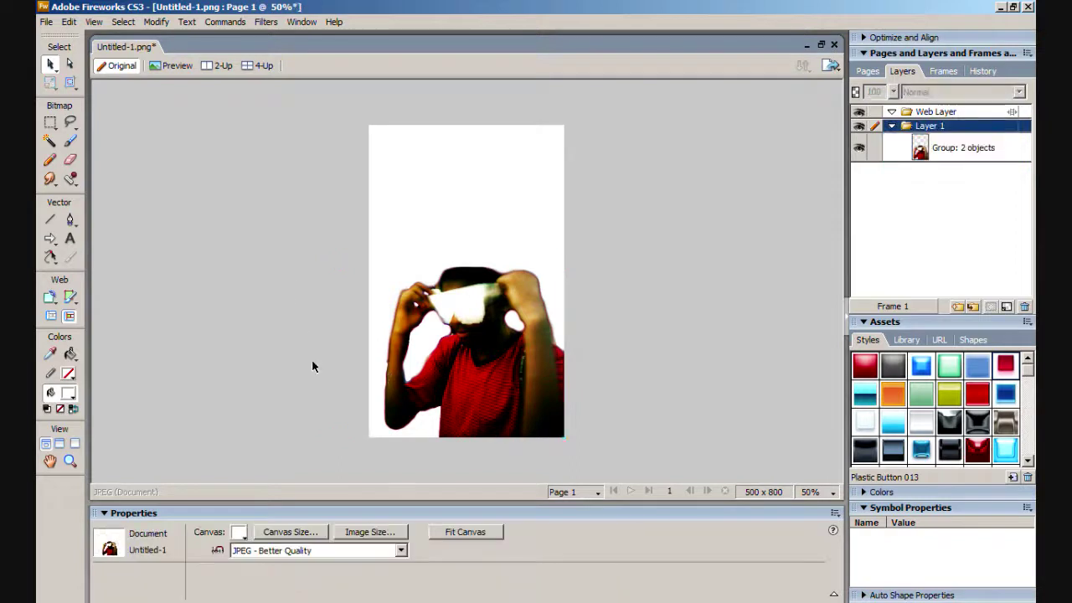
click(239, 533)
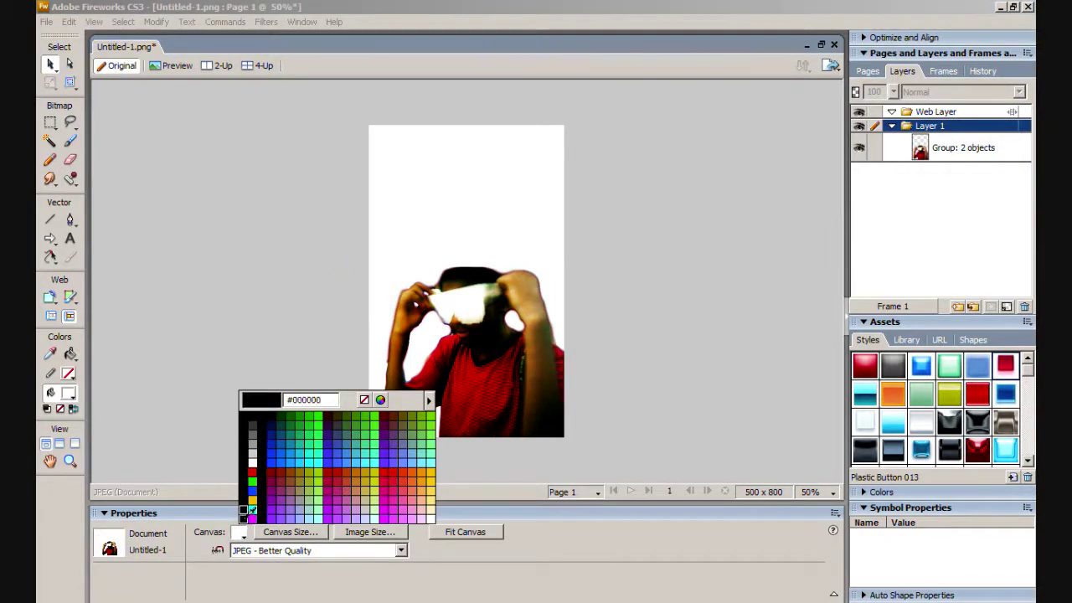
click(244, 489)
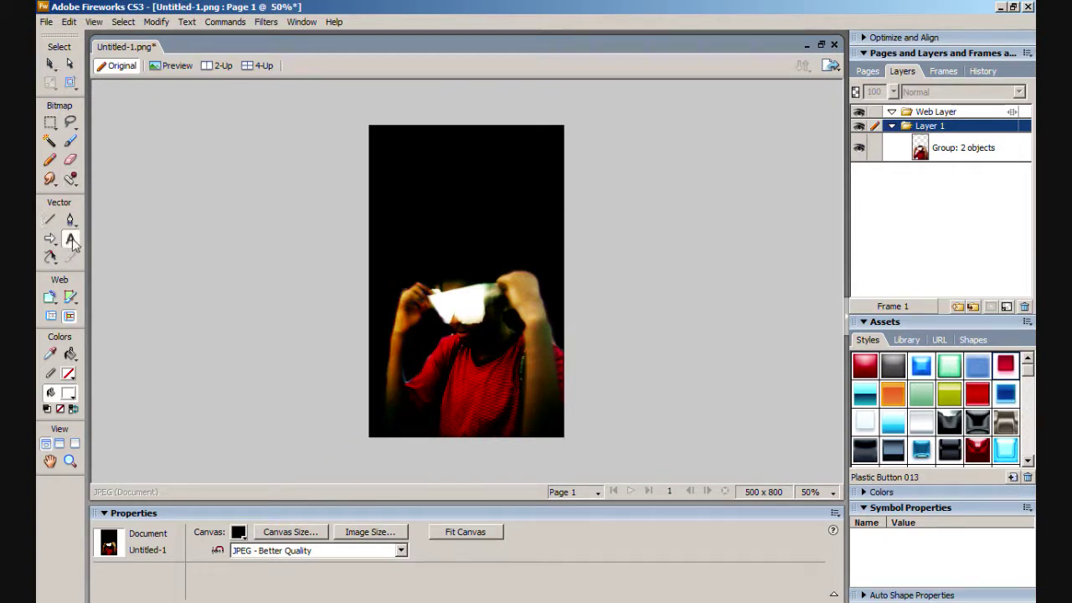
Type the title 'DJ Tro' at size 96 and place it at the canvas top-left
click(378, 149)
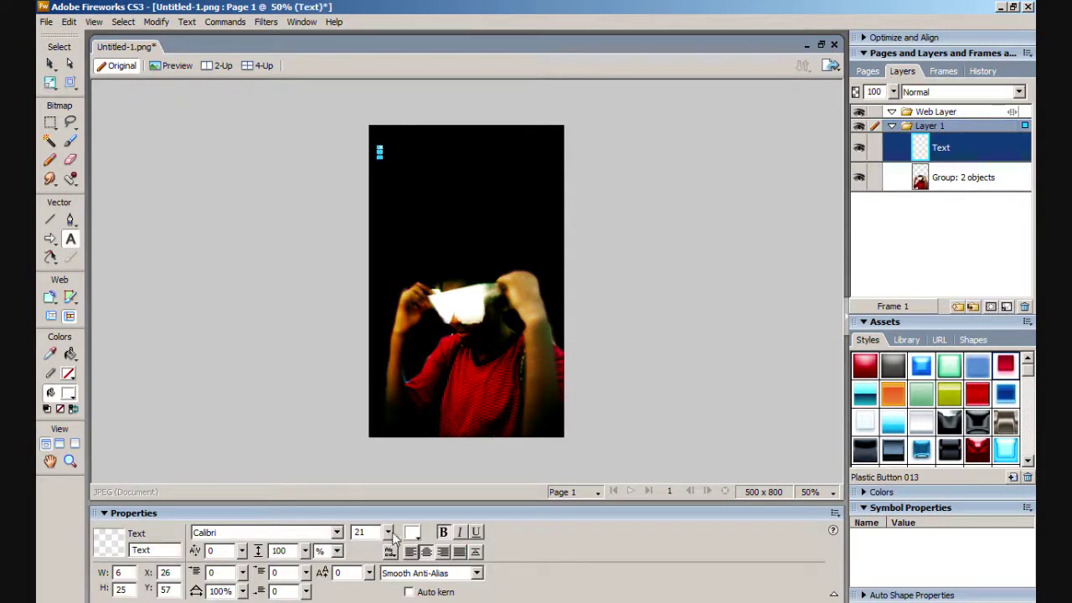
drag(392, 533, 386, 470)
text(D)
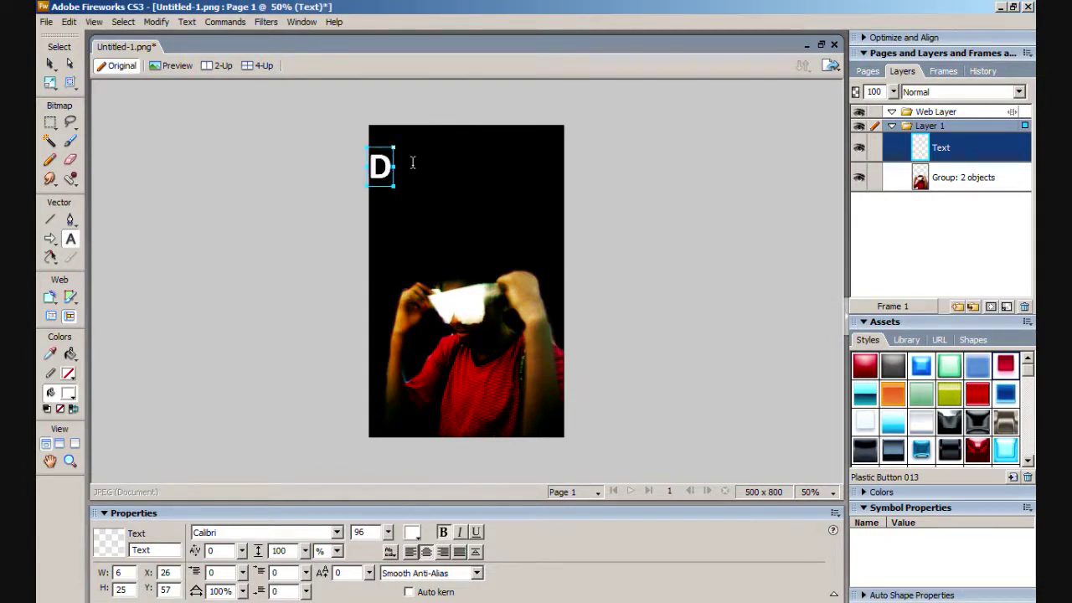
text(J Tro)
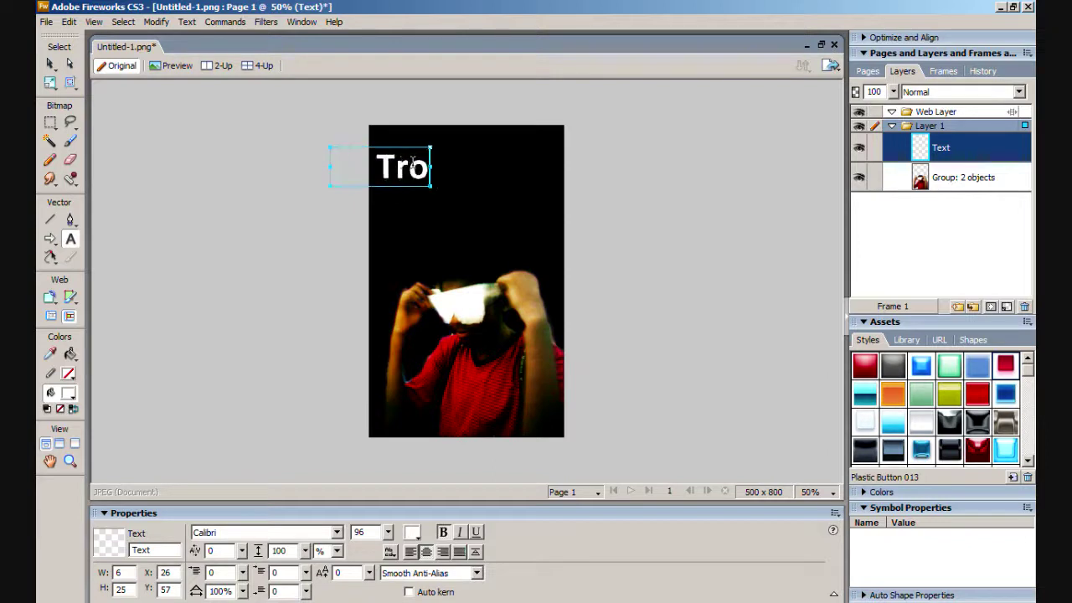
click(52, 64)
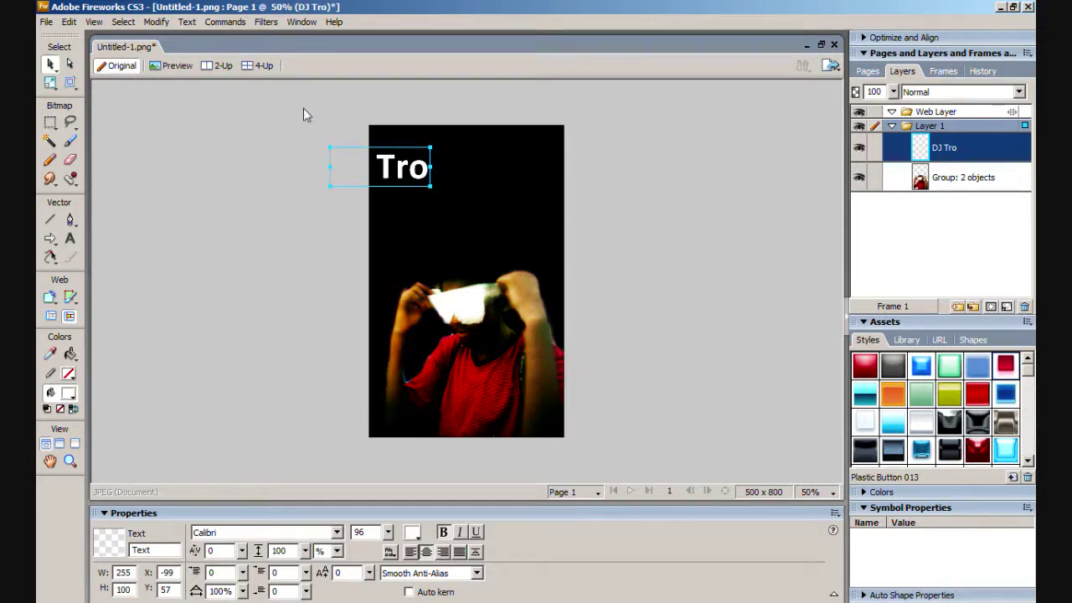
drag(415, 172, 454, 151)
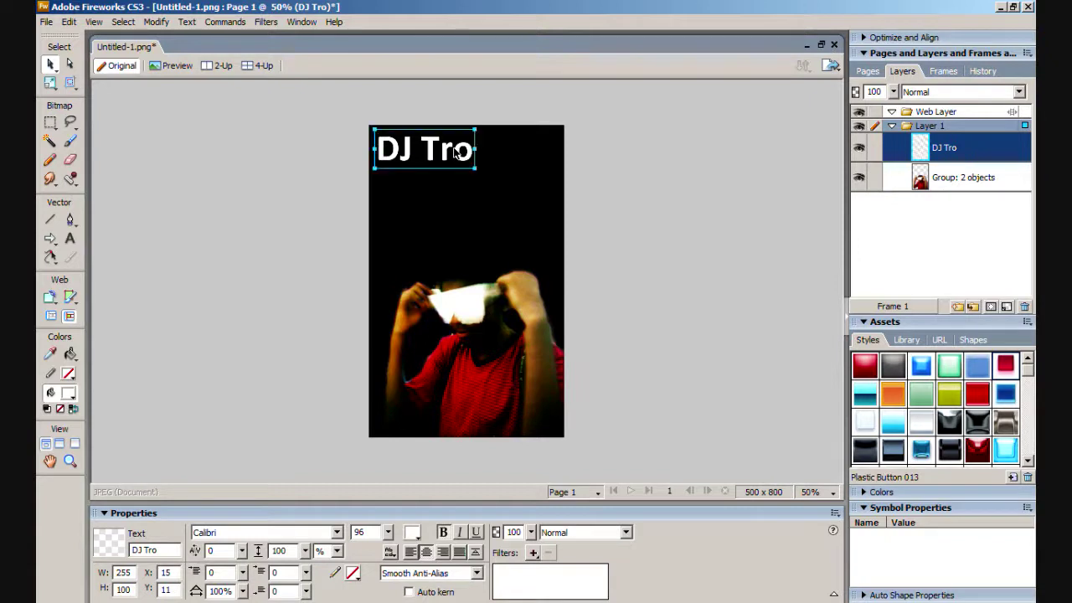
click(325, 277)
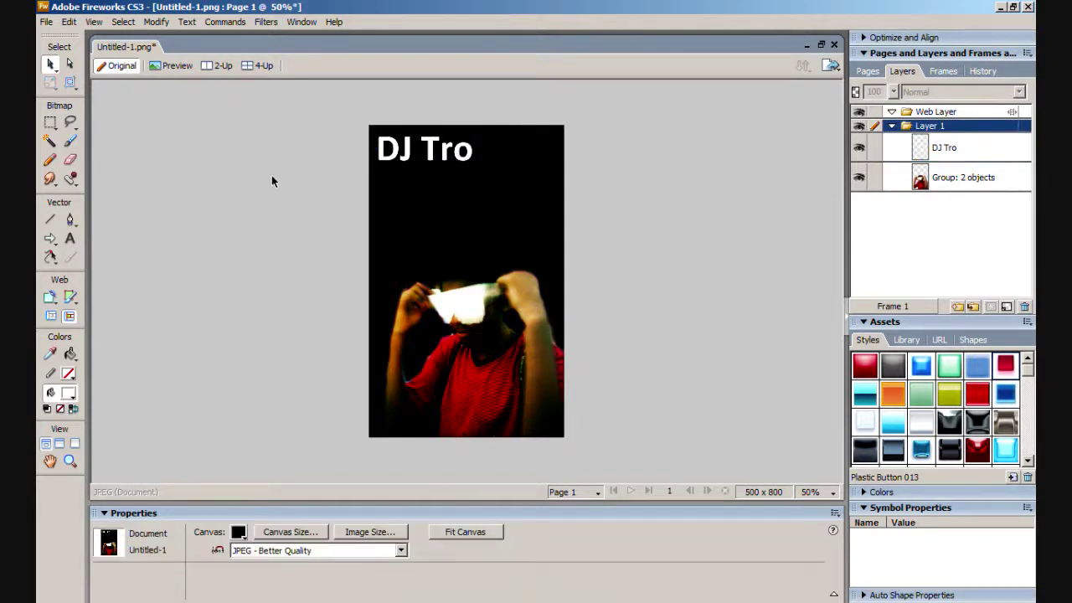
Try cyan, grey and red styles on the DJ Tro title, settling on red Plastic Button 001
click(425, 152)
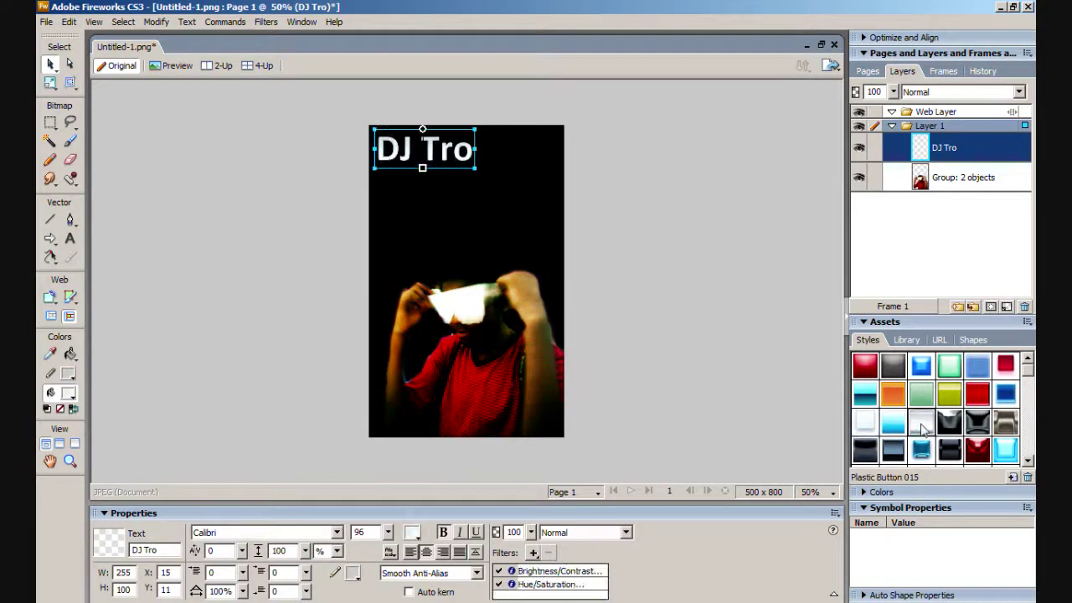
click(891, 426)
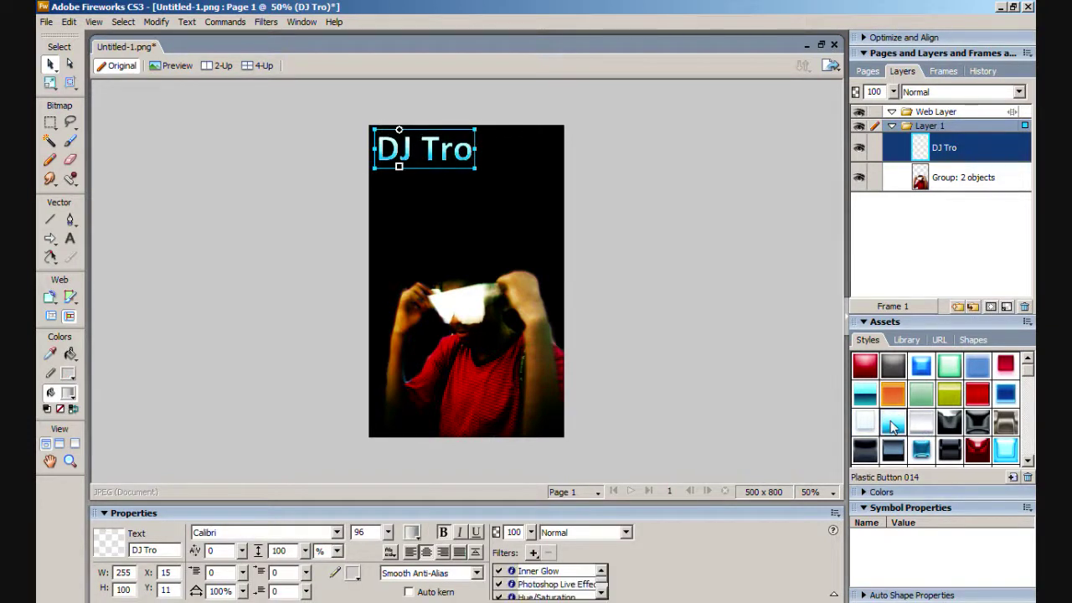
click(865, 374)
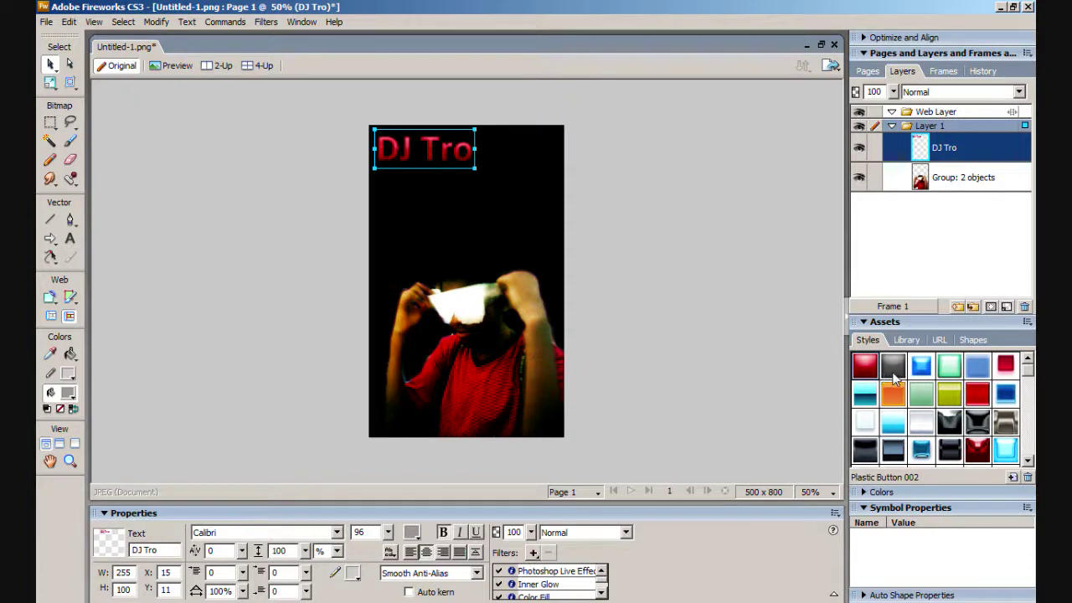
click(889, 374)
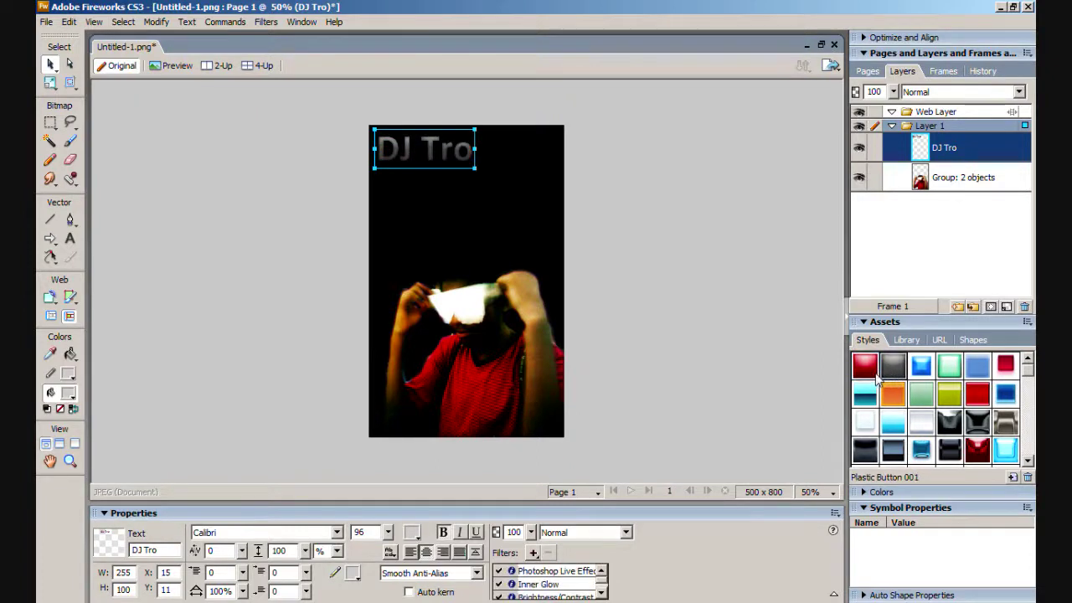
click(866, 376)
click(677, 323)
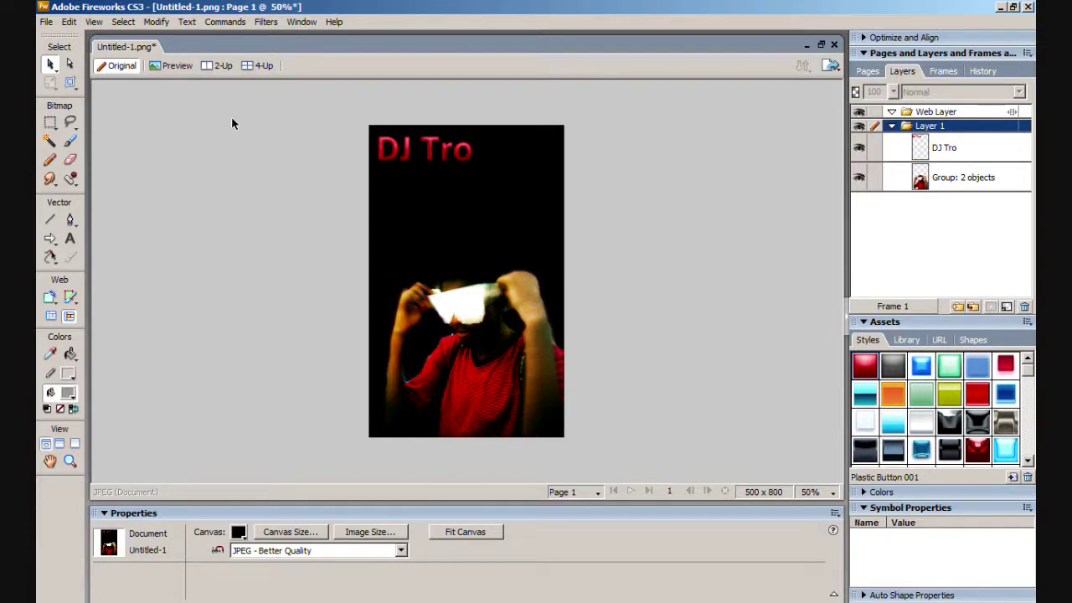
click(70, 239)
Add 'Daun E Productions' with a white shadowed style at size 52 along the flyer's bottom
click(377, 206)
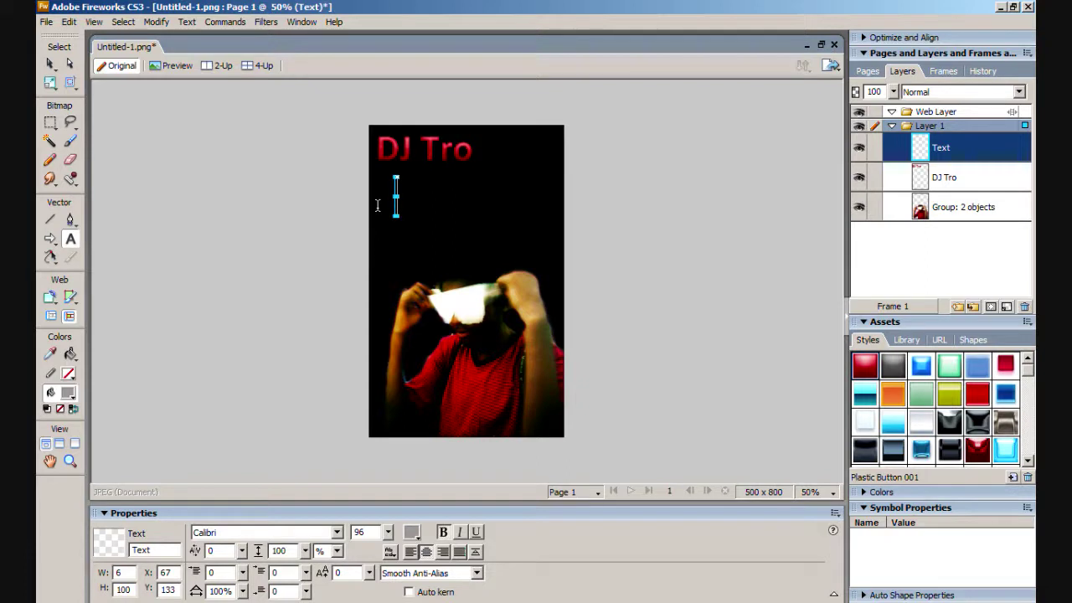
text(Daun)
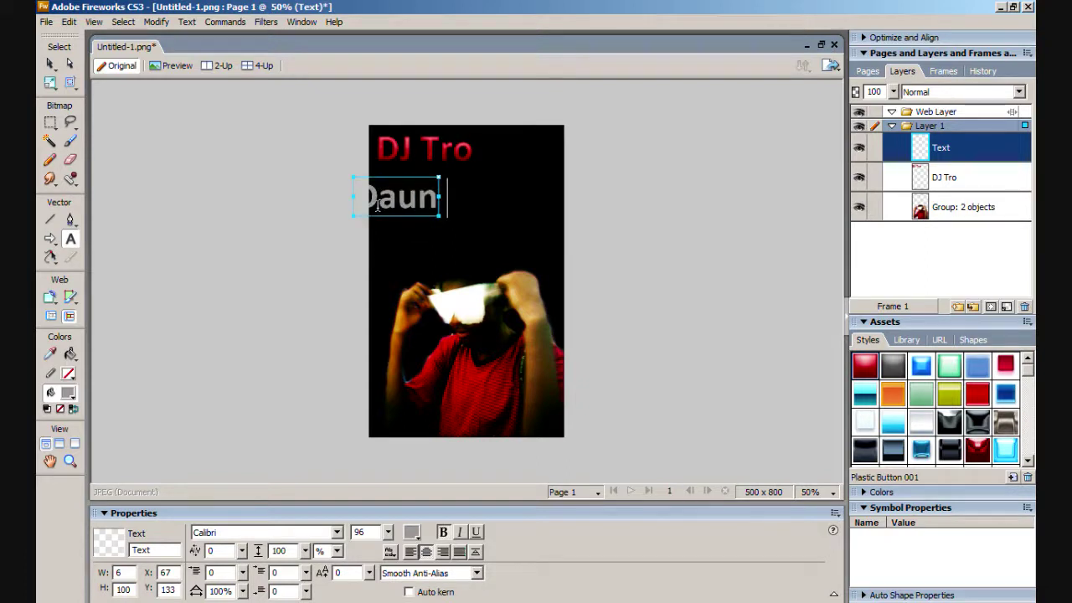
text( E P)
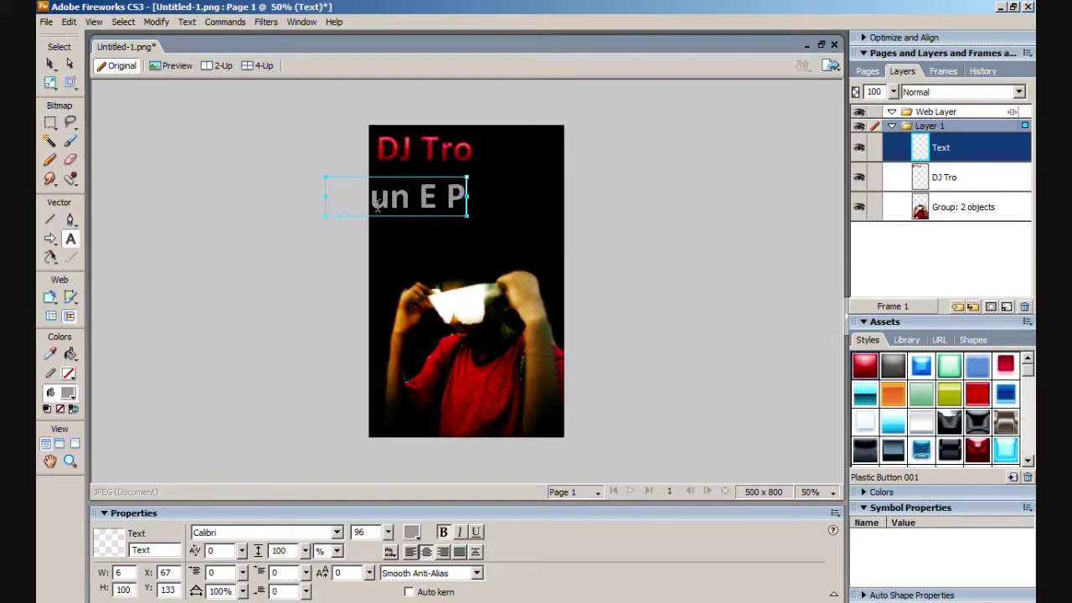
text(roduction)
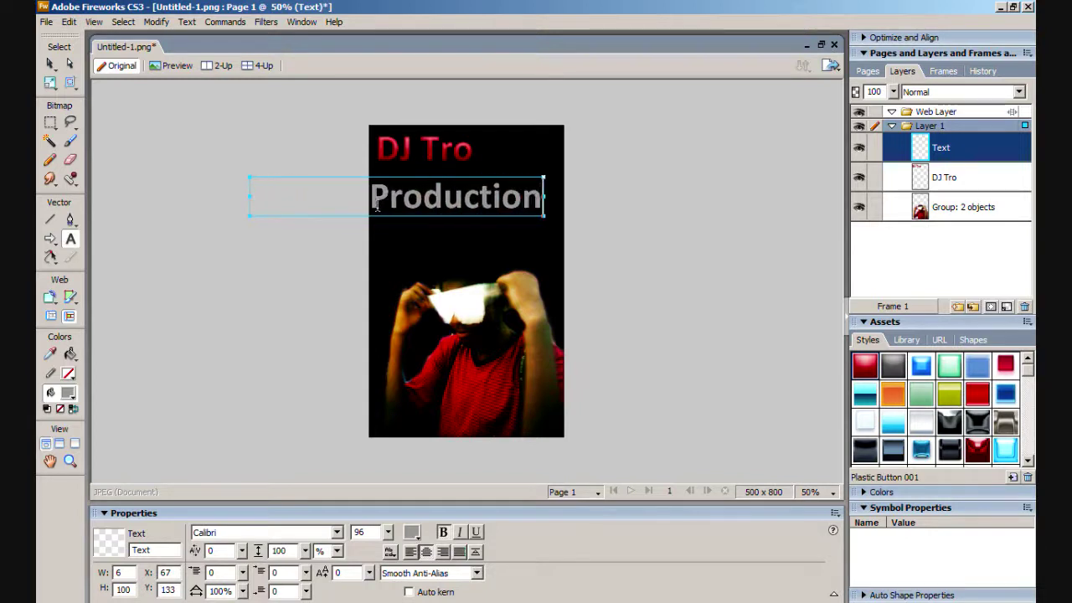
text(s)
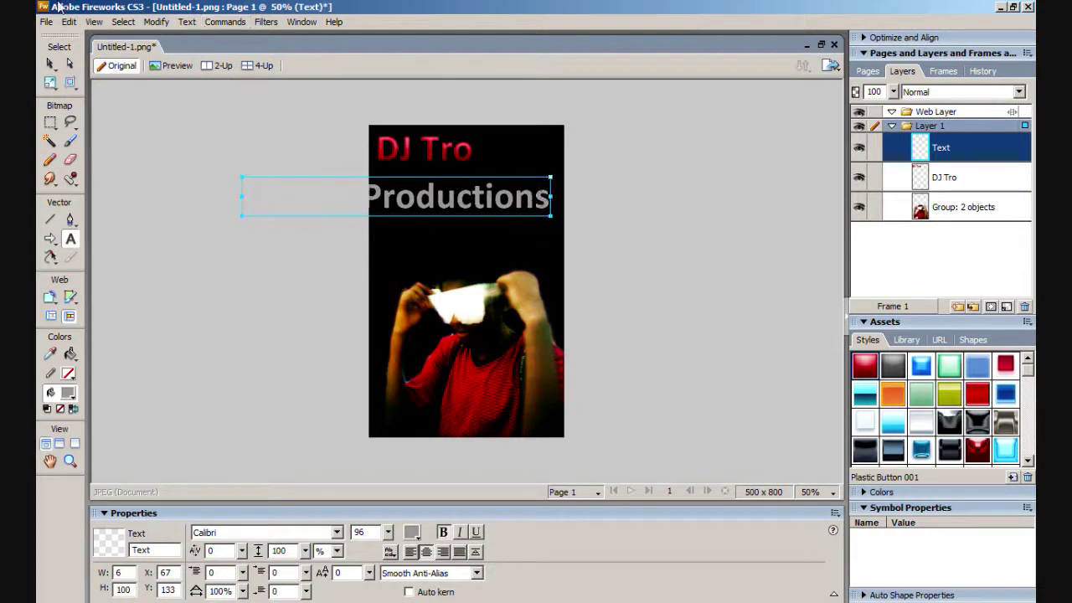
click(50, 64)
click(894, 390)
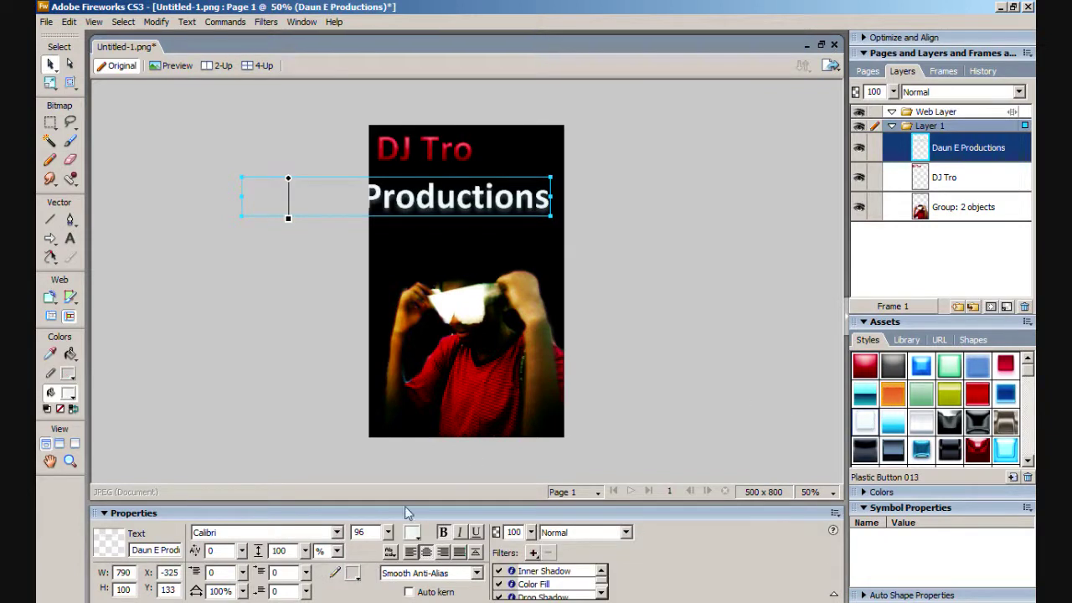
drag(387, 534, 391, 559)
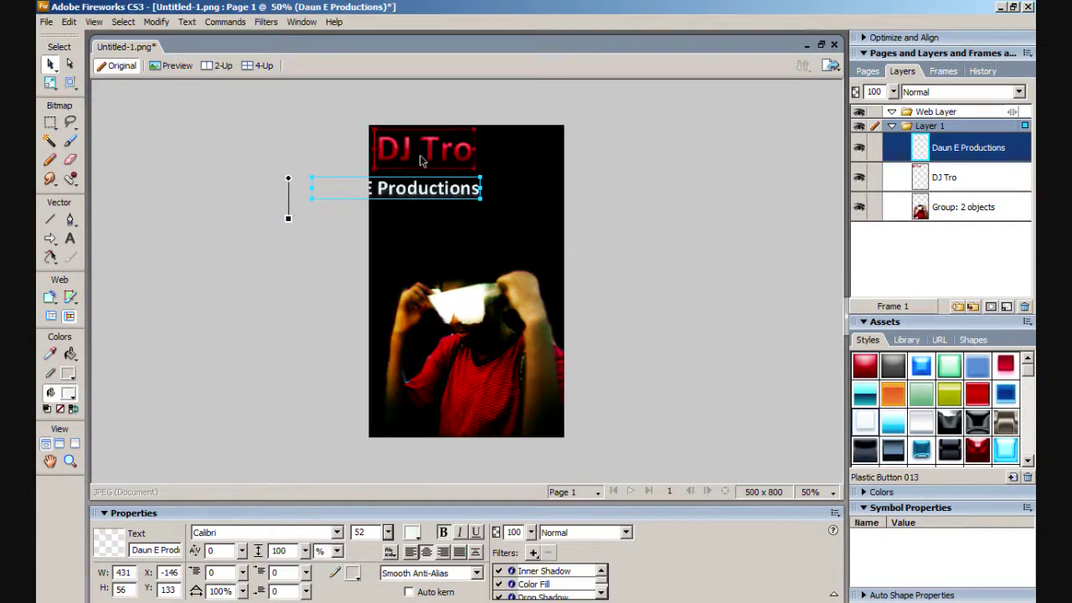
drag(419, 186, 481, 426)
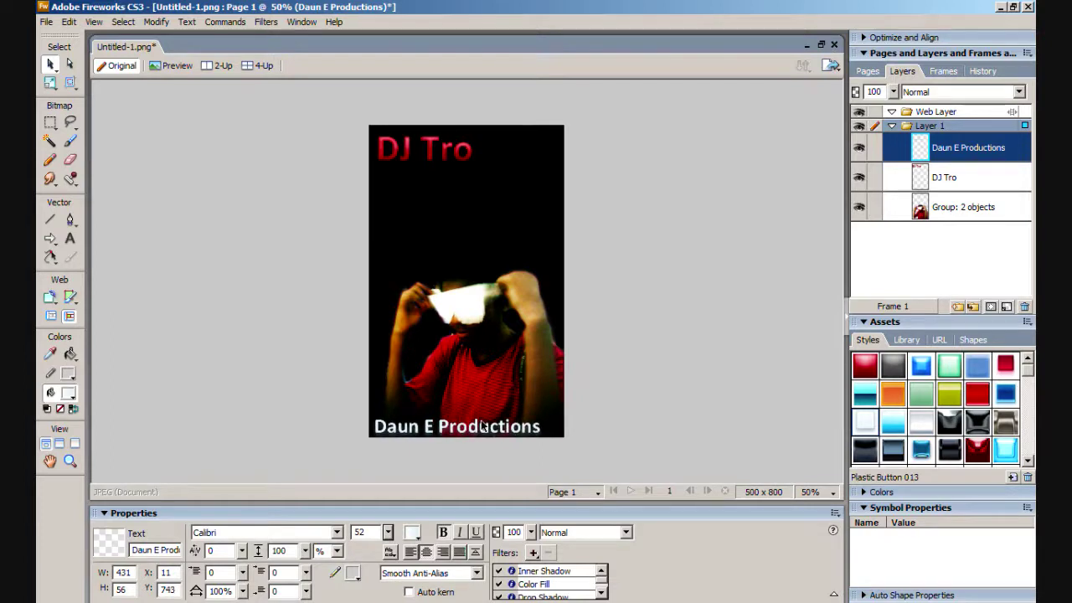
click(597, 244)
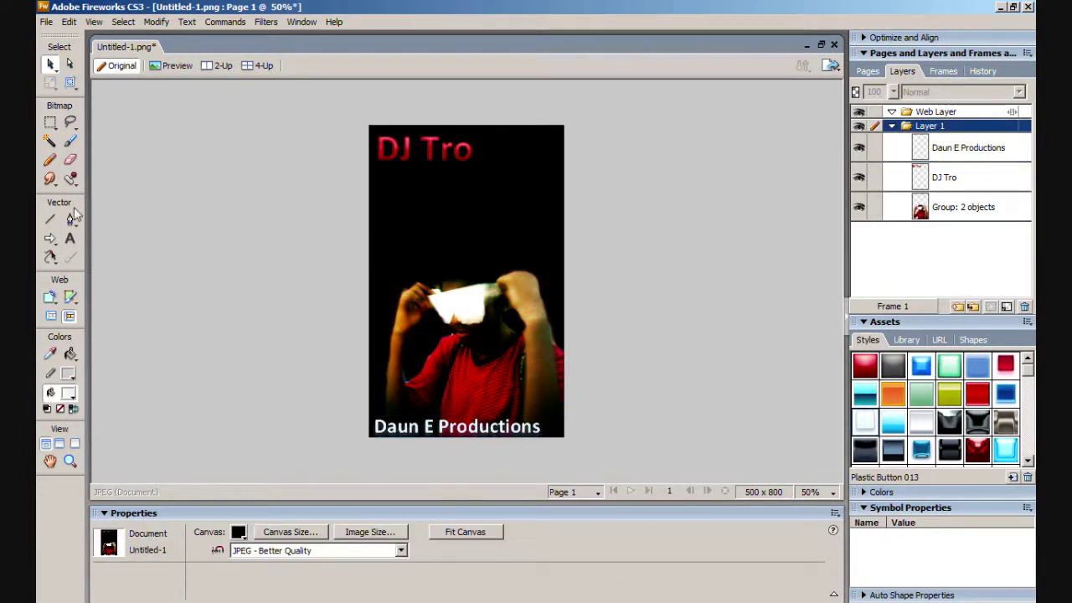
Type the tagline 'Music All Day / DJ Stay / Flowin All Day' on three lines under the title
click(71, 239)
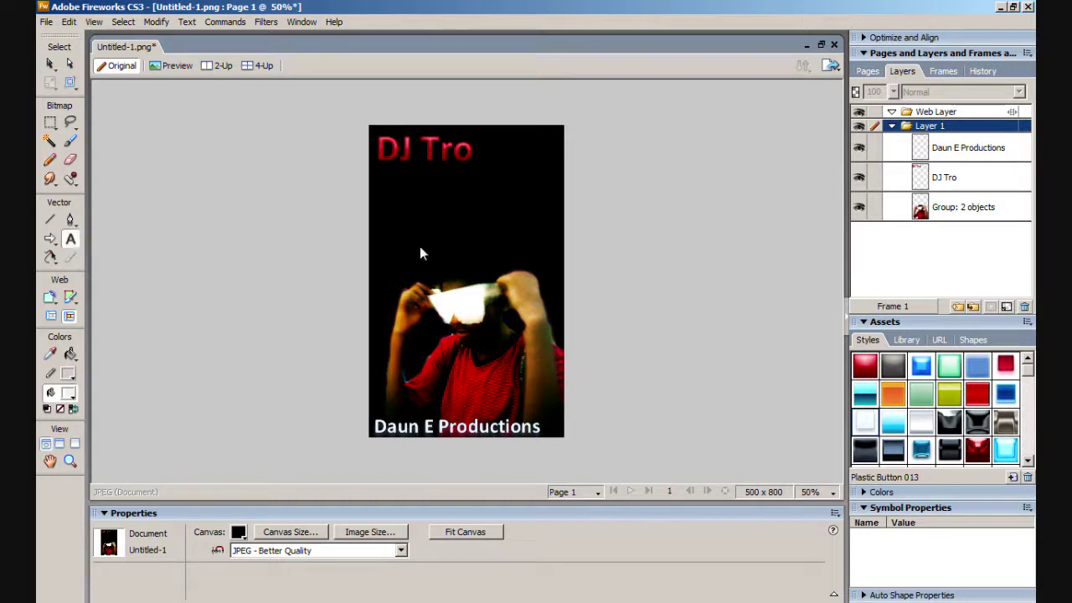
click(379, 209)
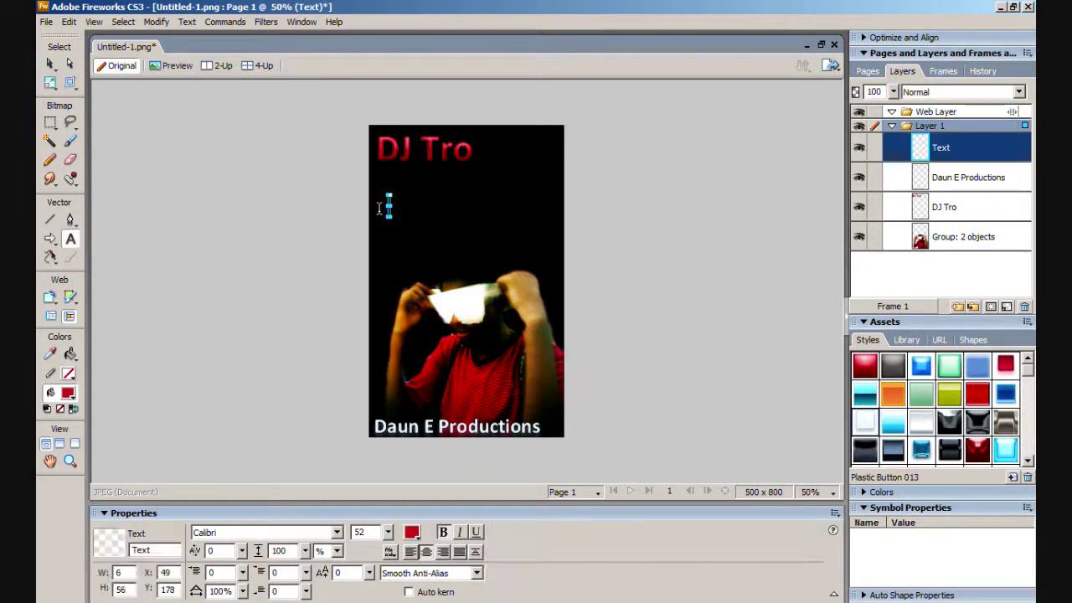
text(Music All Day)
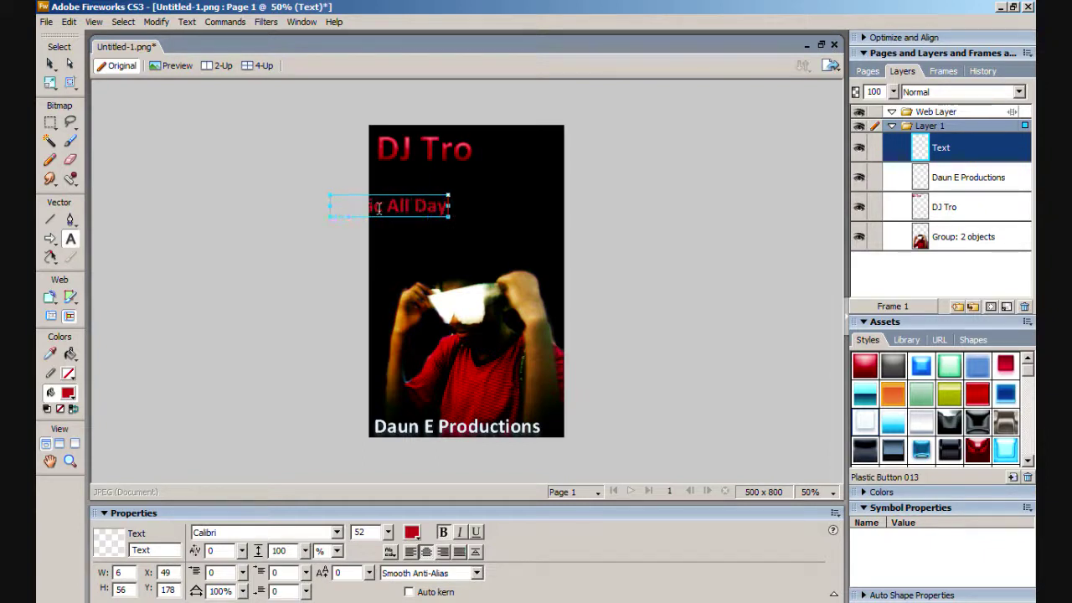
key(Return)
text(Day )
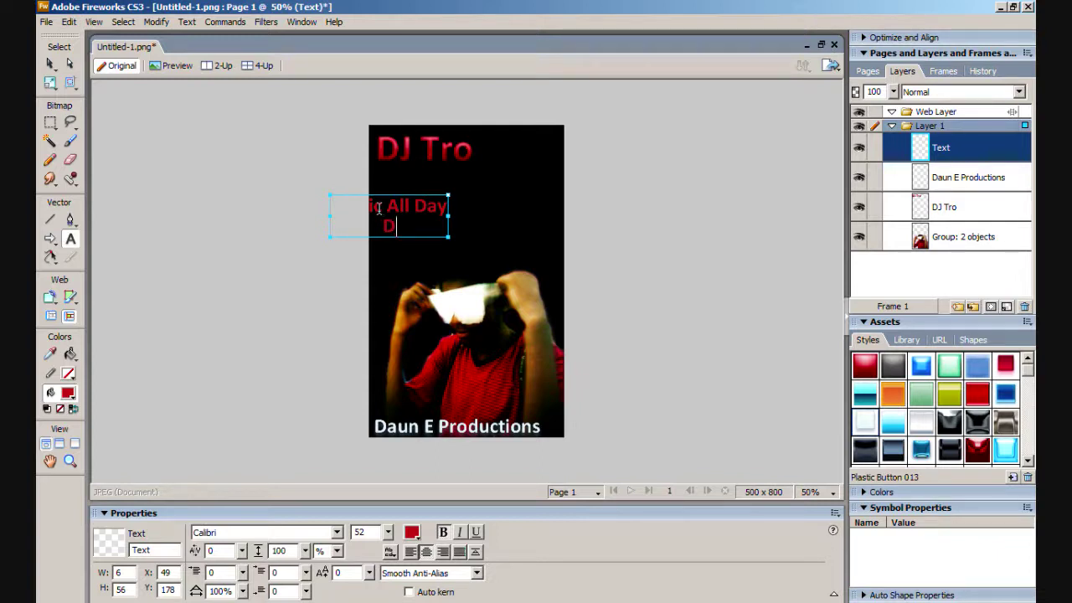
text(J )
text(Stay)
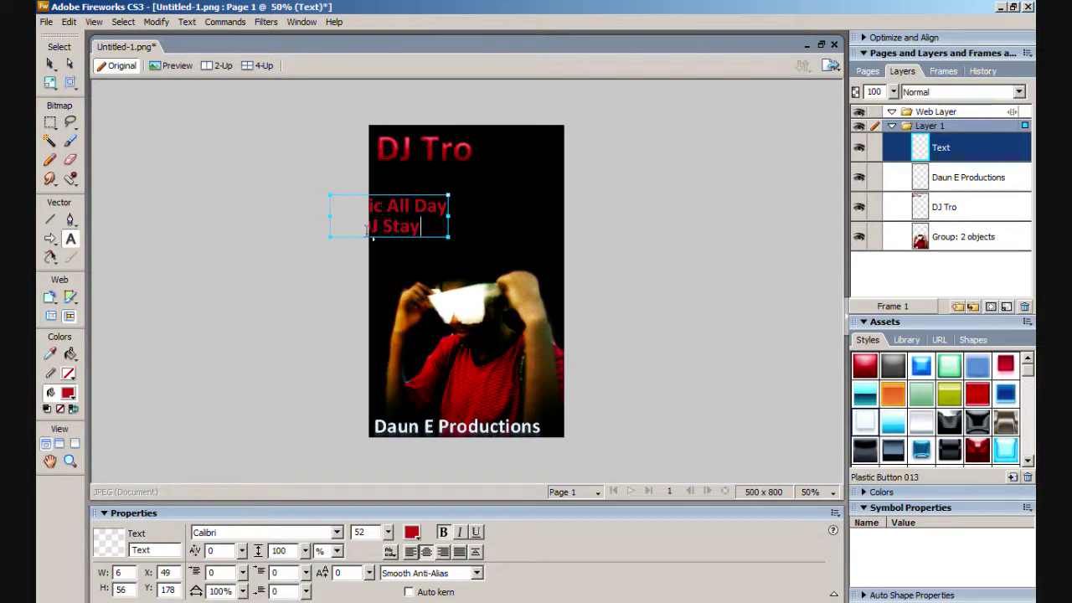
key(Return)
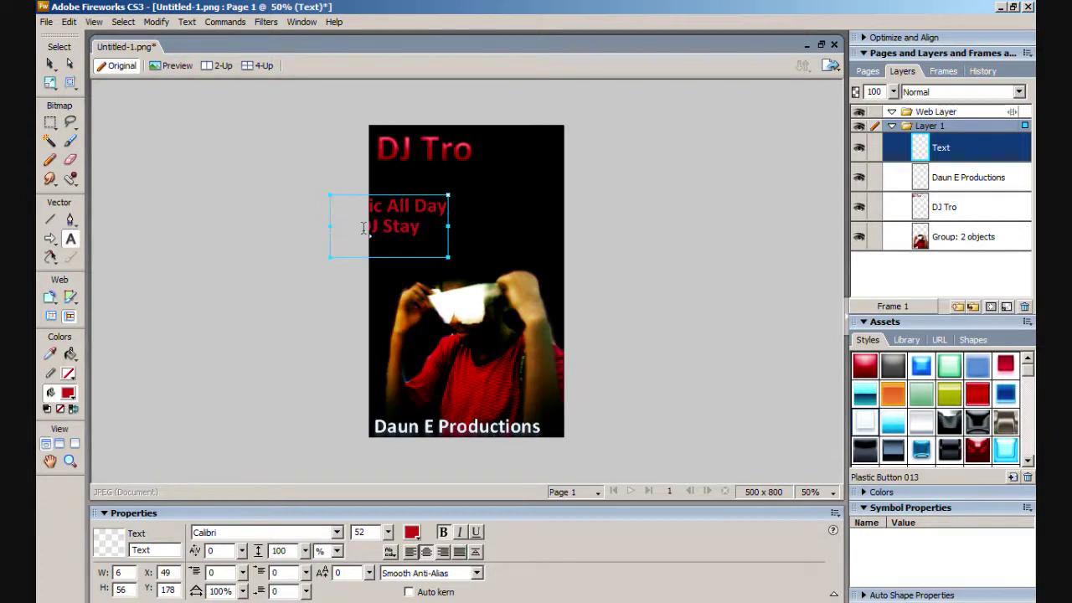
text(Flowin)
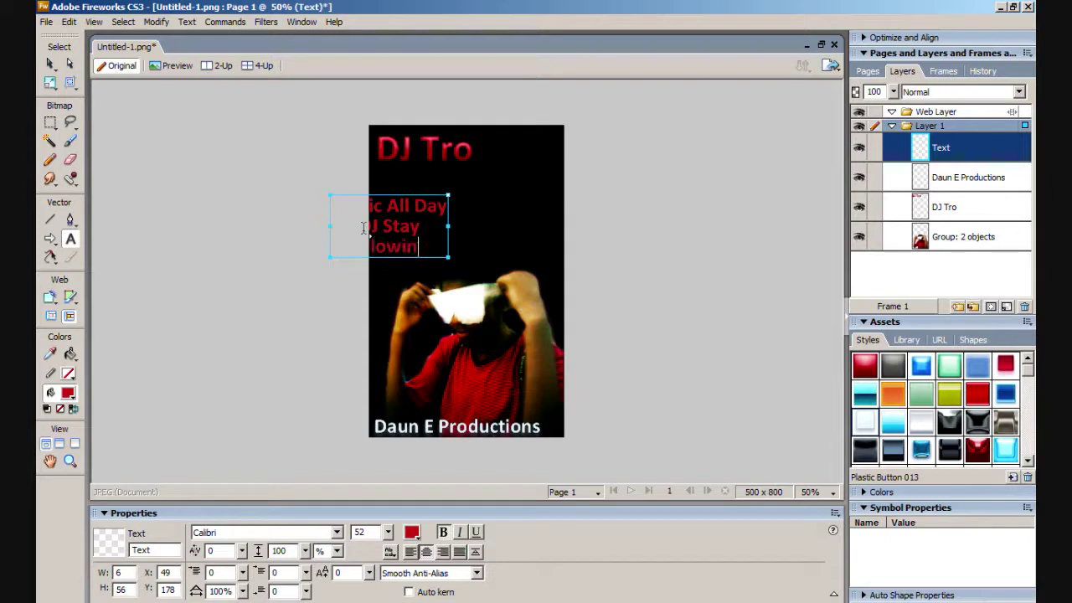
text( A)
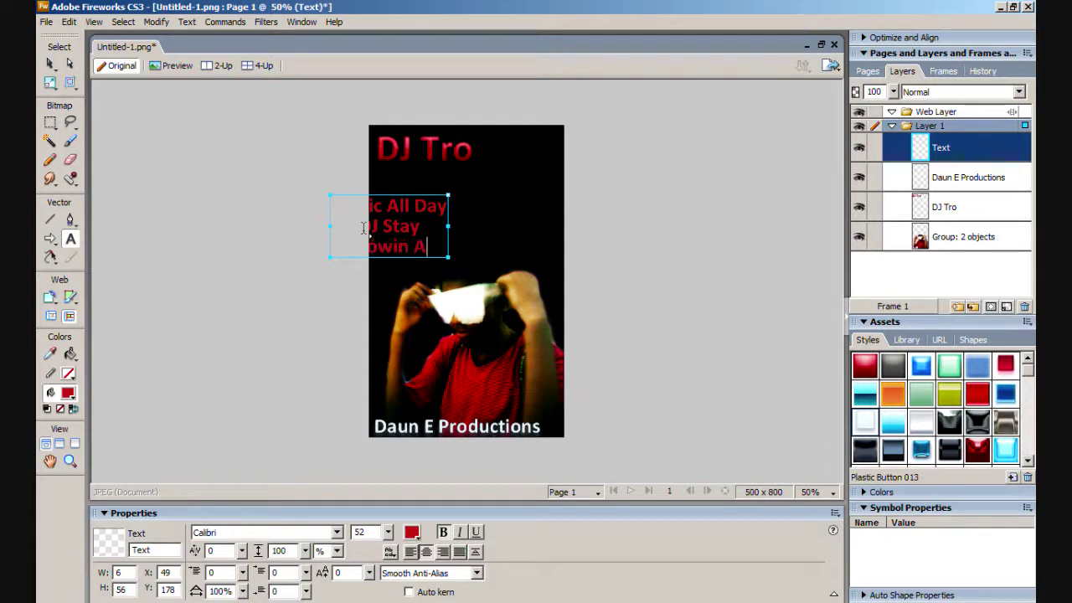
text(ll Day)
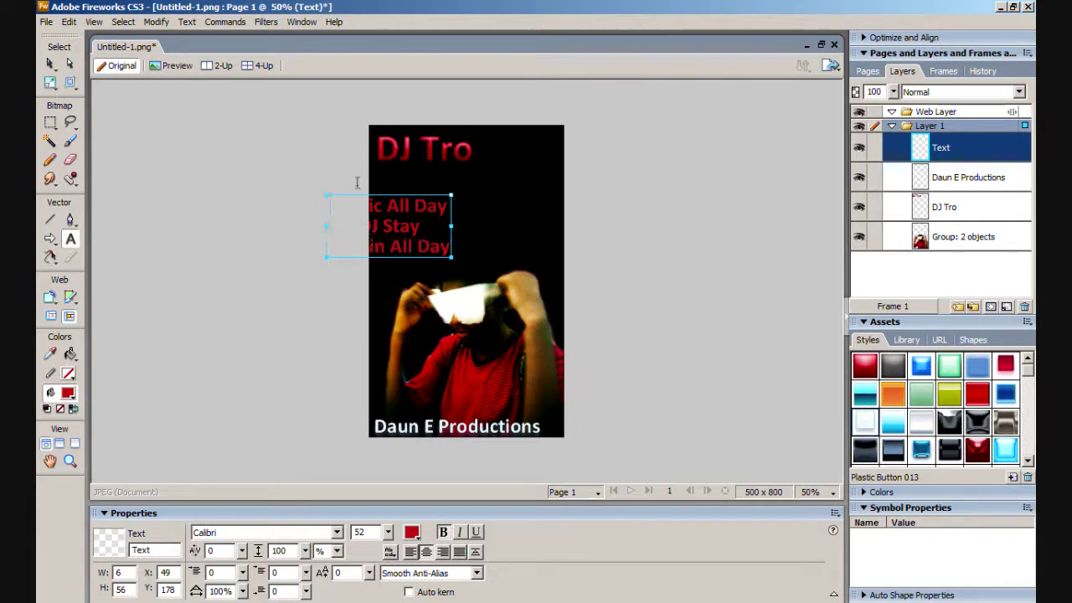
click(49, 63)
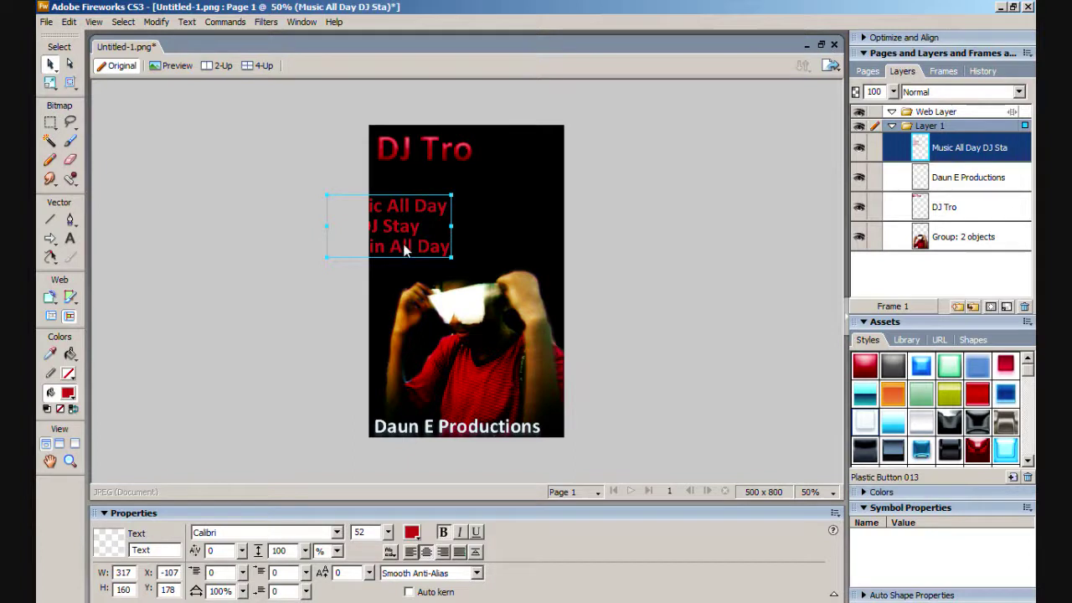
drag(404, 249, 496, 237)
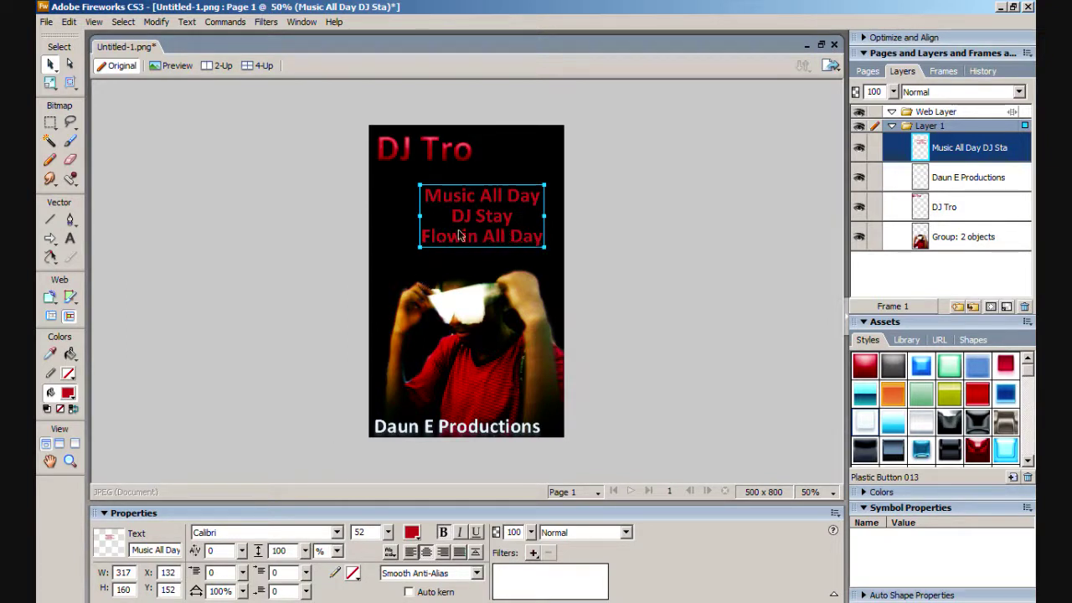
Apply the grey glowing Plastic Button 002 style to the tagline, then reselect it
click(903, 369)
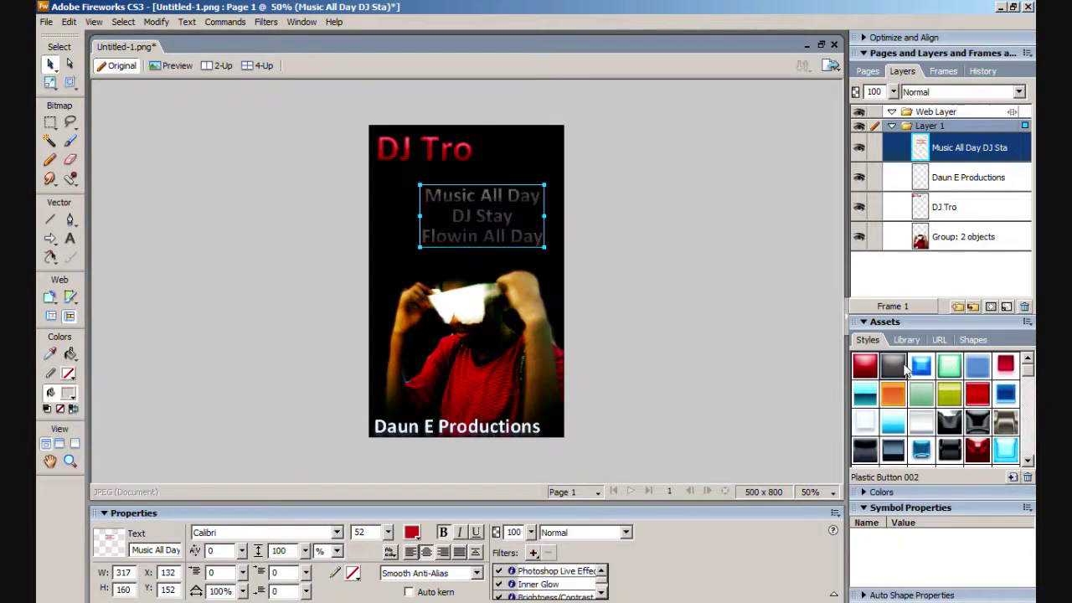
click(725, 315)
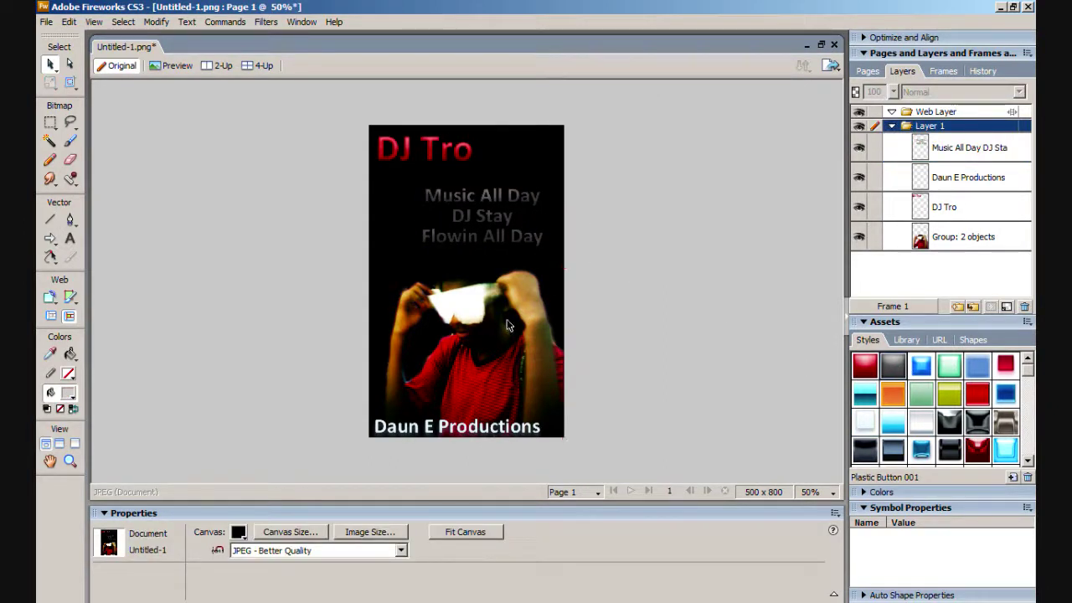
click(480, 345)
click(645, 397)
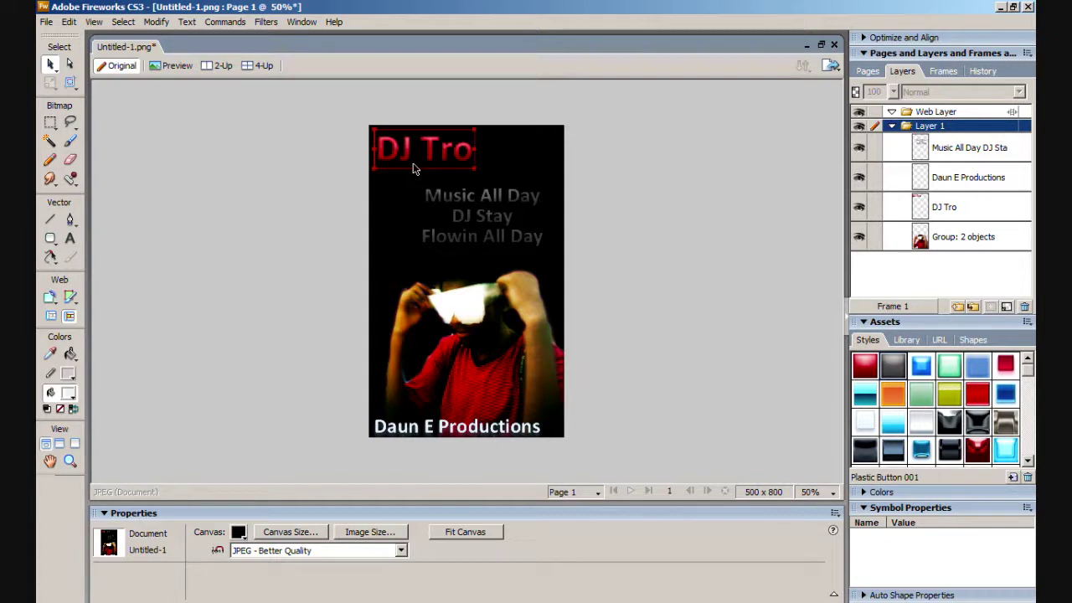
click(450, 235)
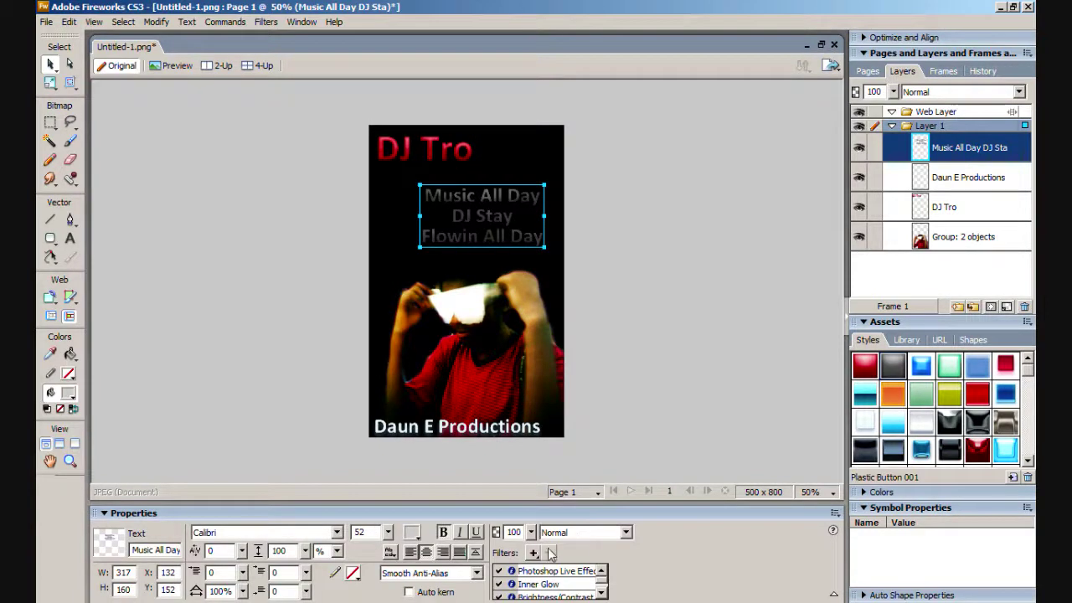
Add a white drop shadow to the tagline with a 226° angle and distance 5
click(535, 554)
mouse_move(611, 508)
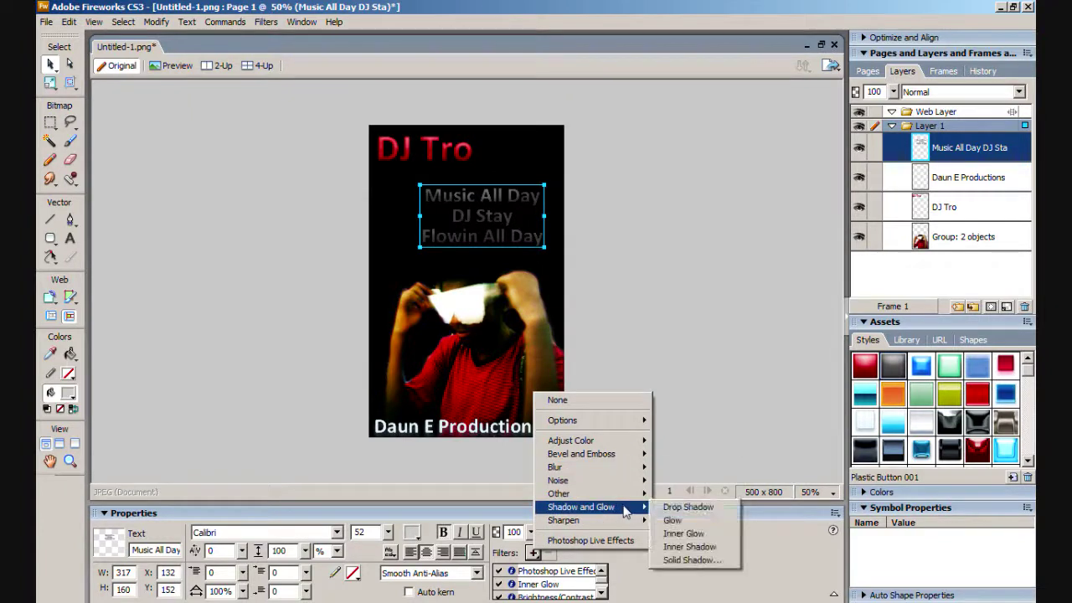
click(688, 507)
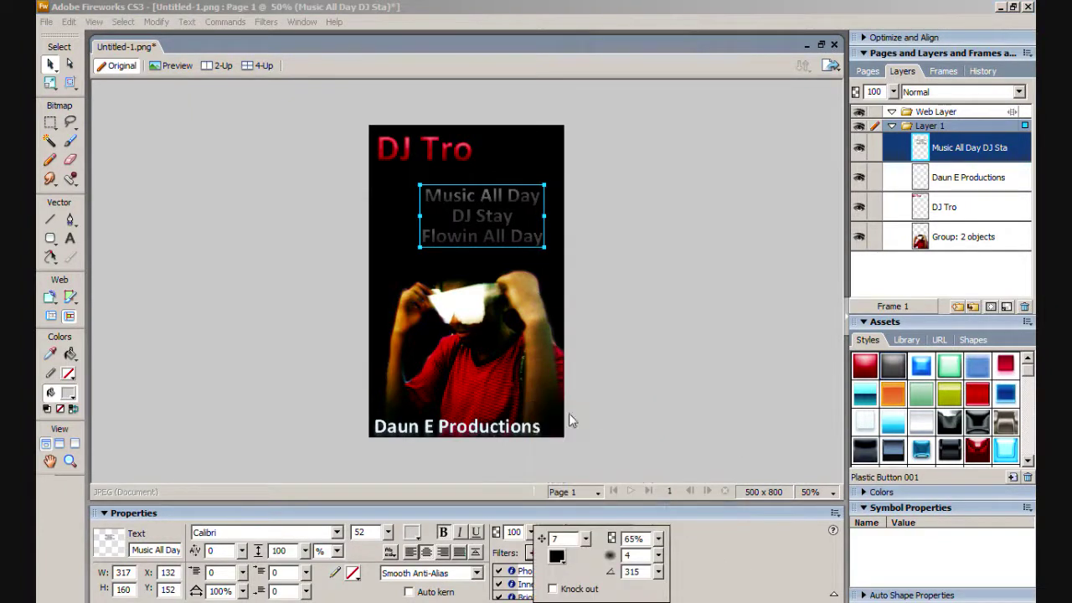
click(556, 556)
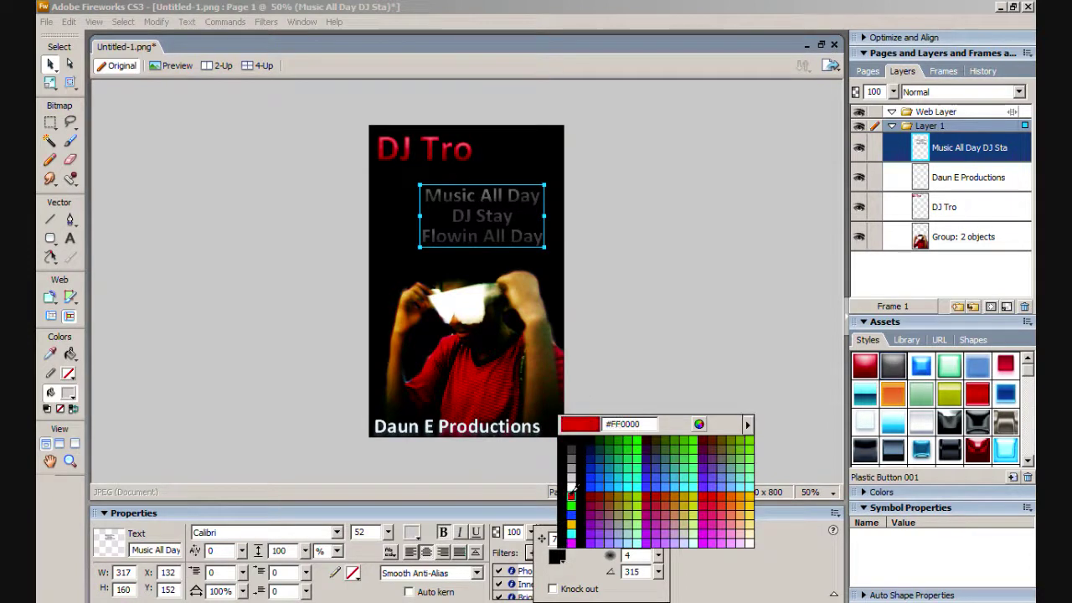
click(571, 483)
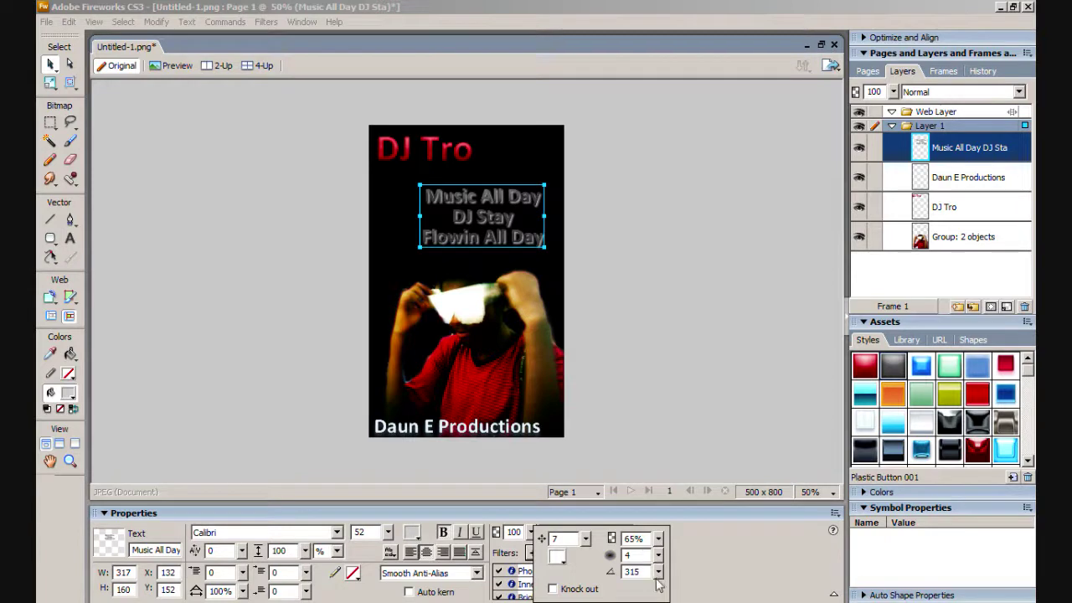
drag(658, 571, 637, 556)
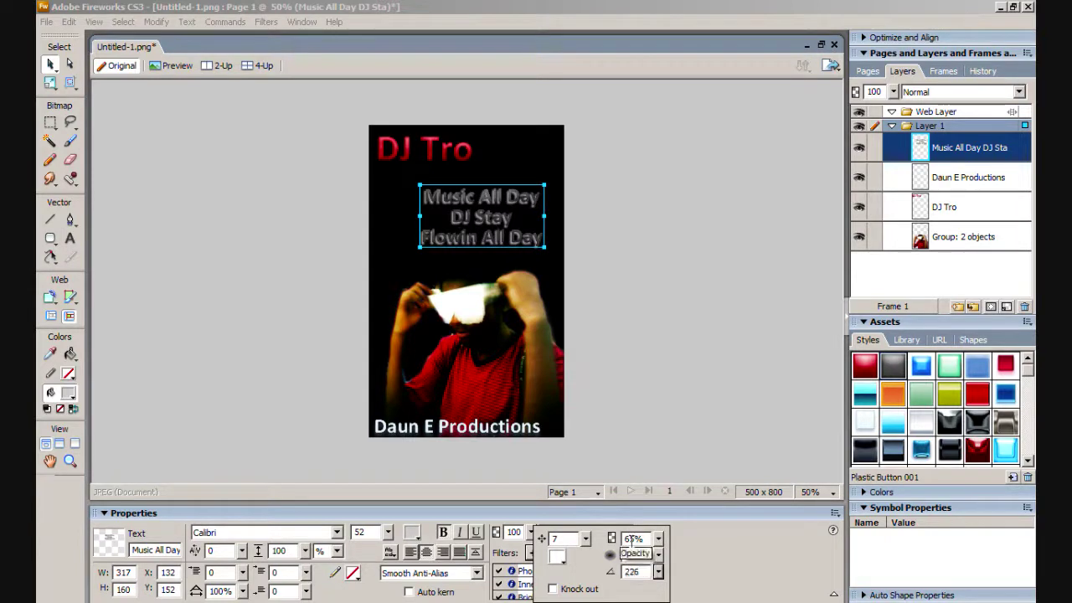
click(586, 541)
drag(586, 544, 586, 537)
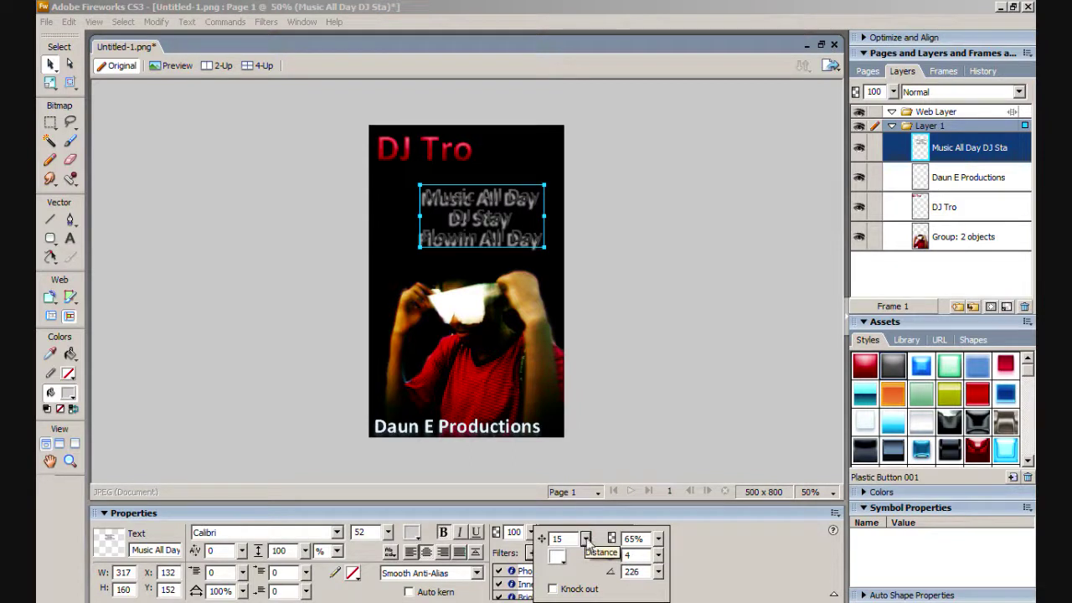
click(586, 541)
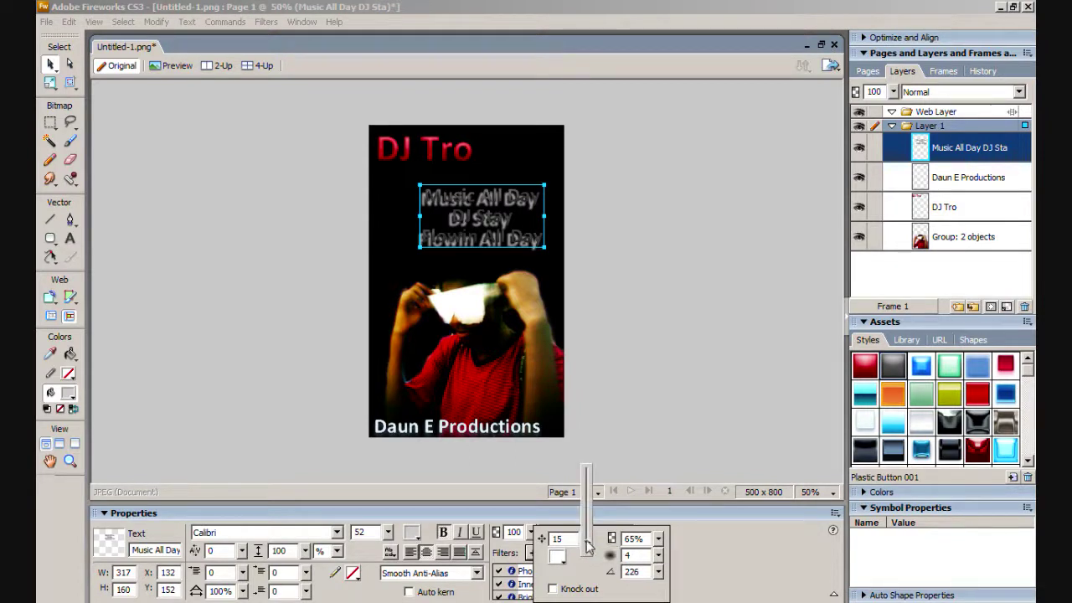
mouse_move(589, 545)
mouse_down()
mouse_move(593, 556)
mouse_move(586, 534)
mouse_move(590, 555)
mouse_up()
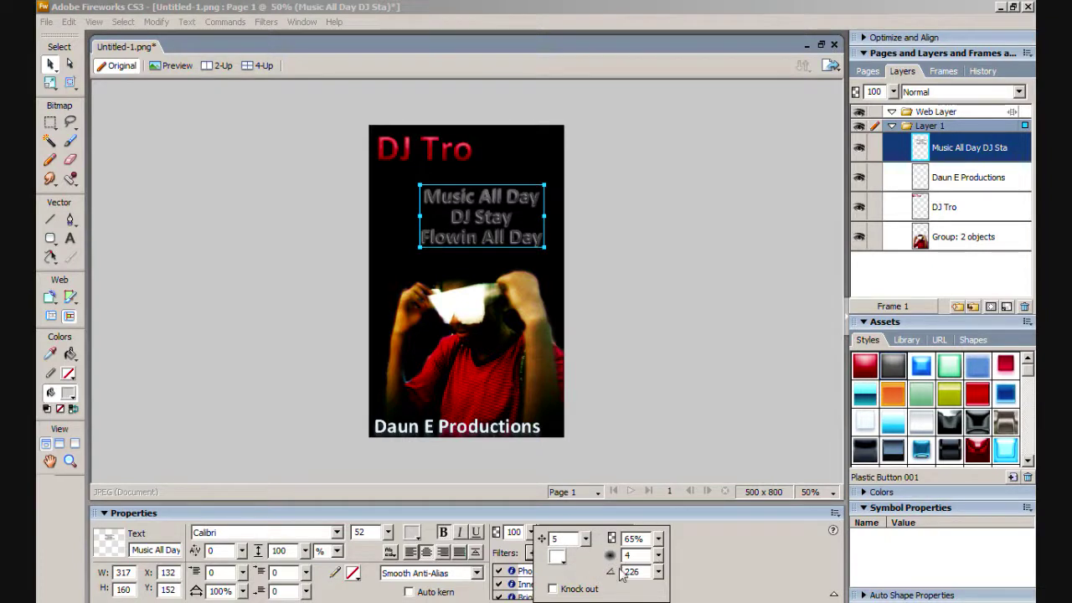
click(688, 570)
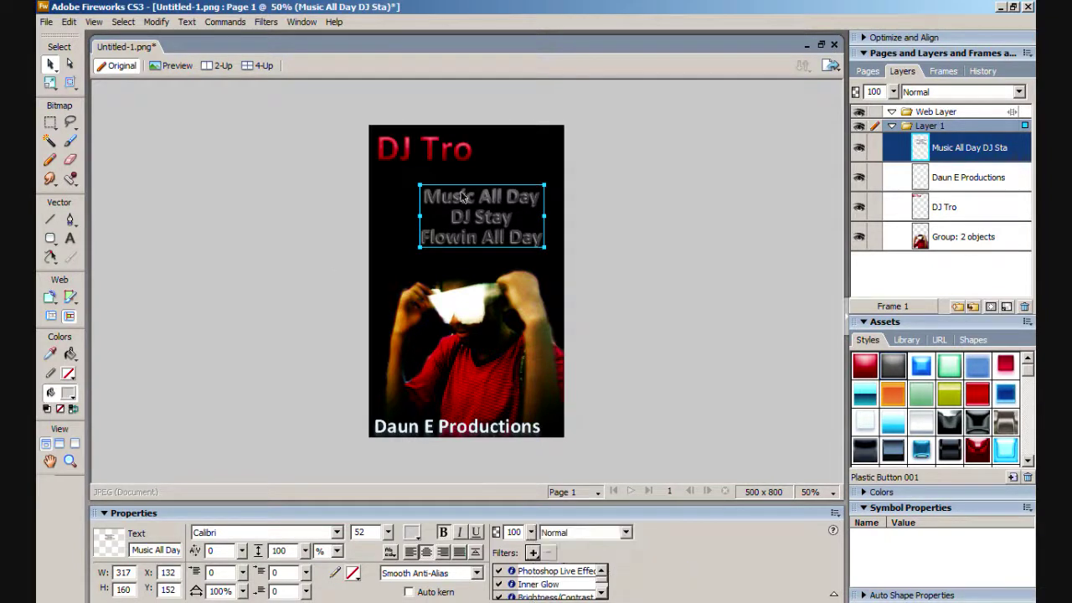
Add an Inner Glow filter to the DJ Tro title and adjust its width
click(432, 139)
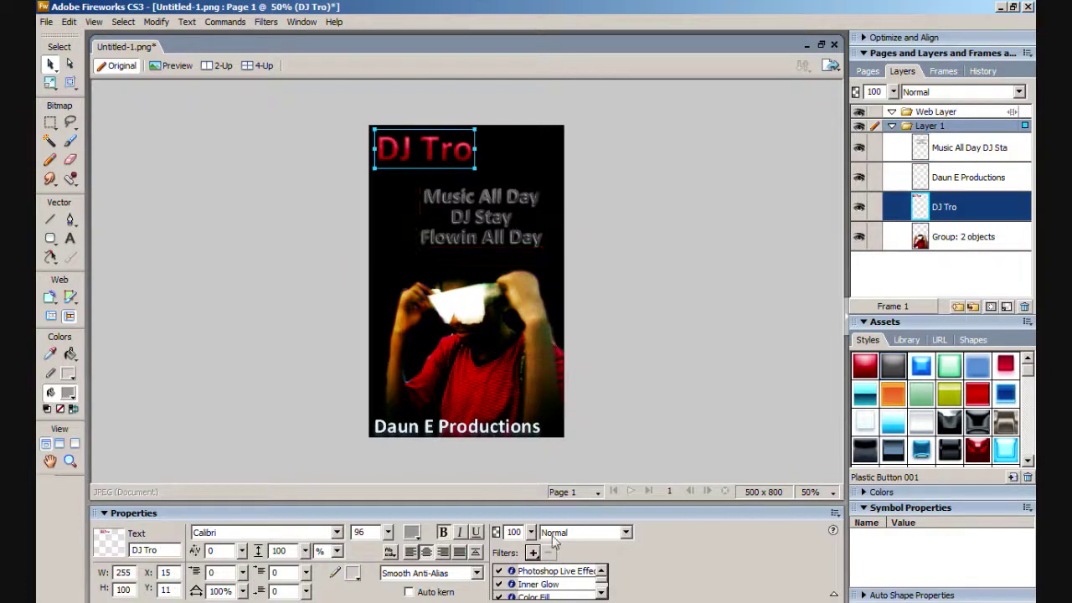
click(534, 553)
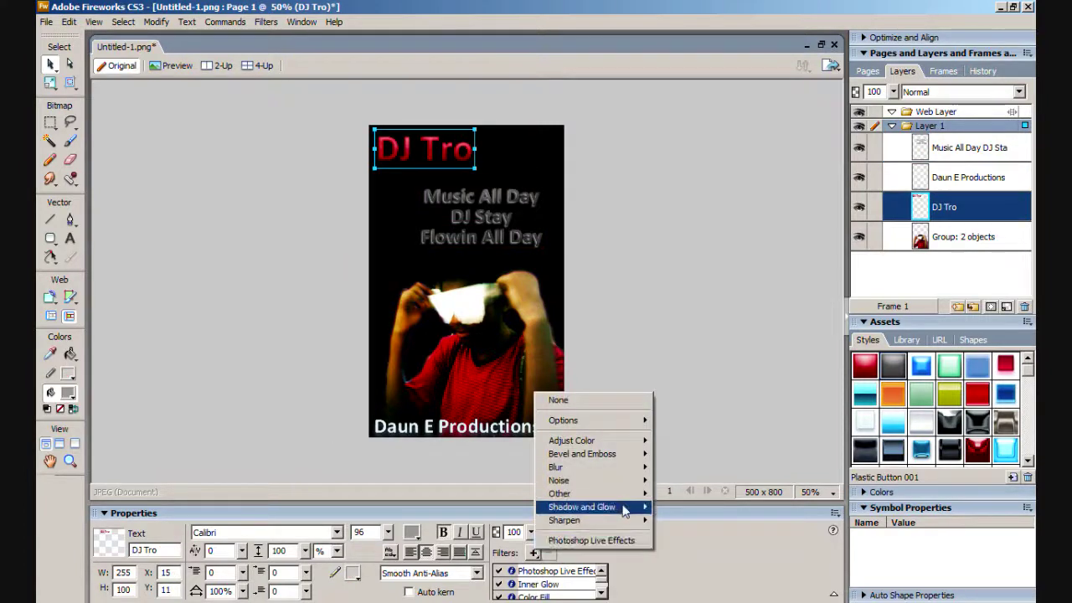
mouse_move(634, 506)
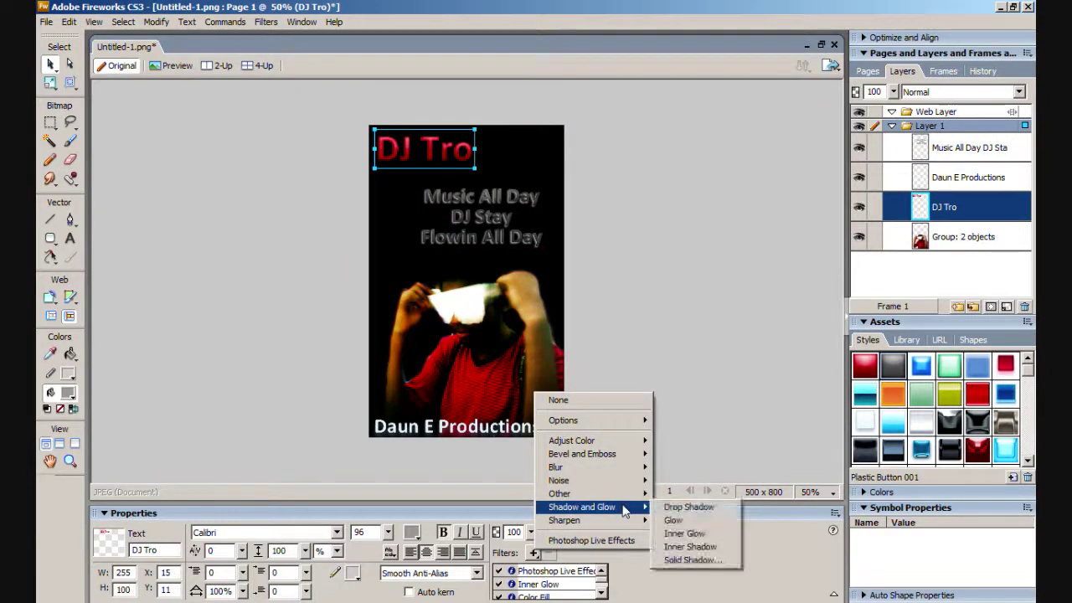
click(685, 540)
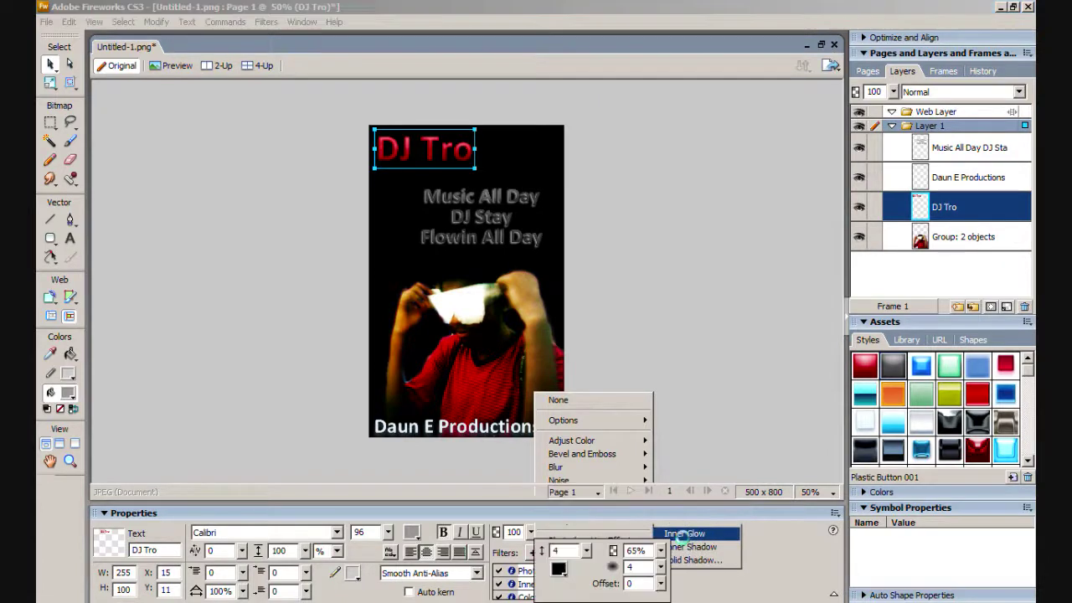
click(627, 567)
drag(586, 550, 591, 560)
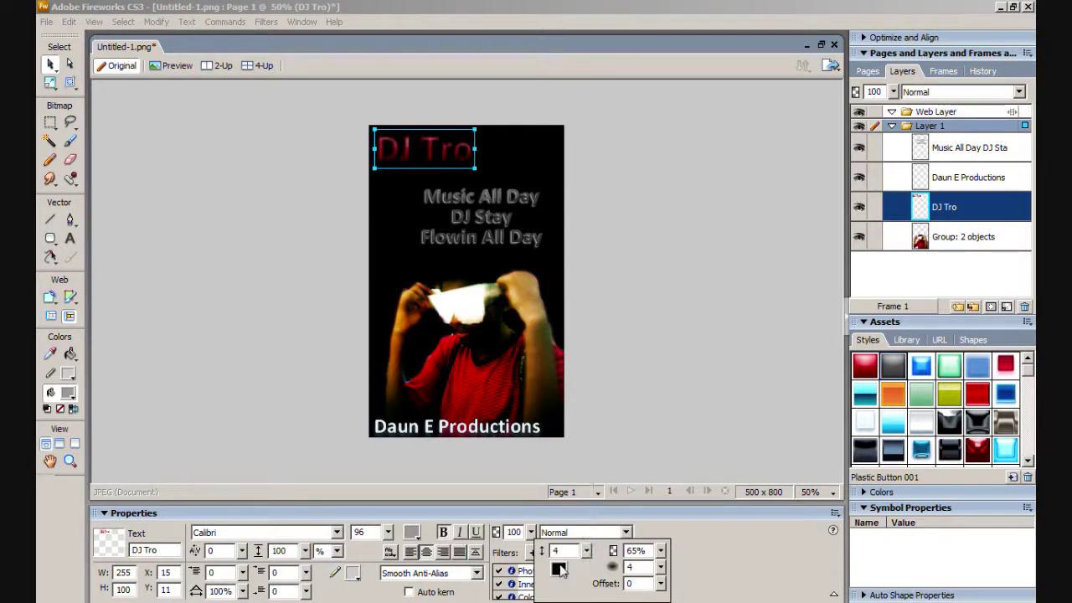
Set the title's glow colour to white after trying red and blue
click(558, 569)
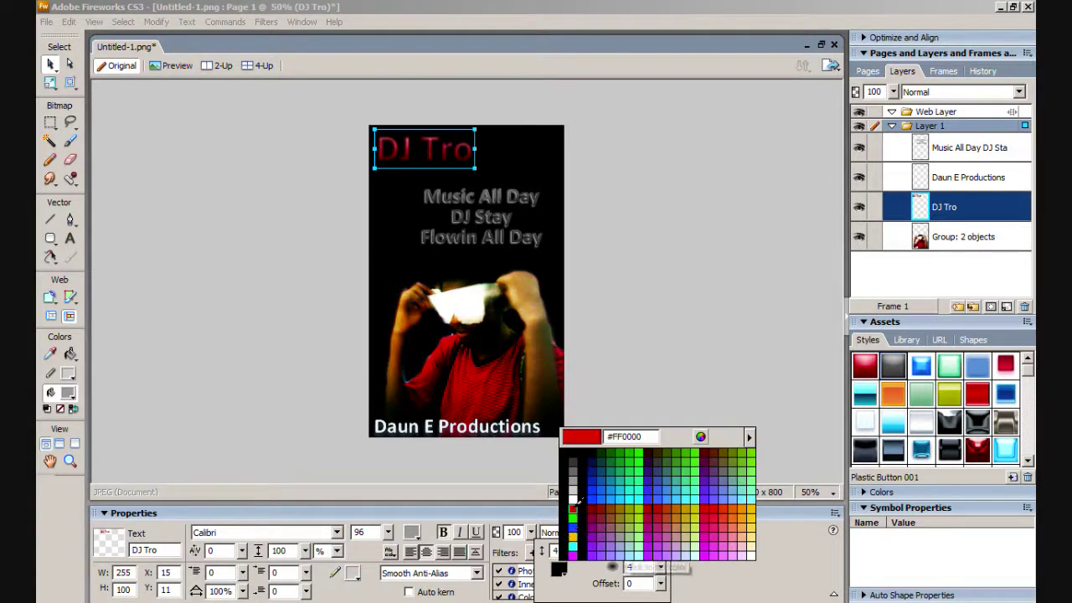
click(573, 508)
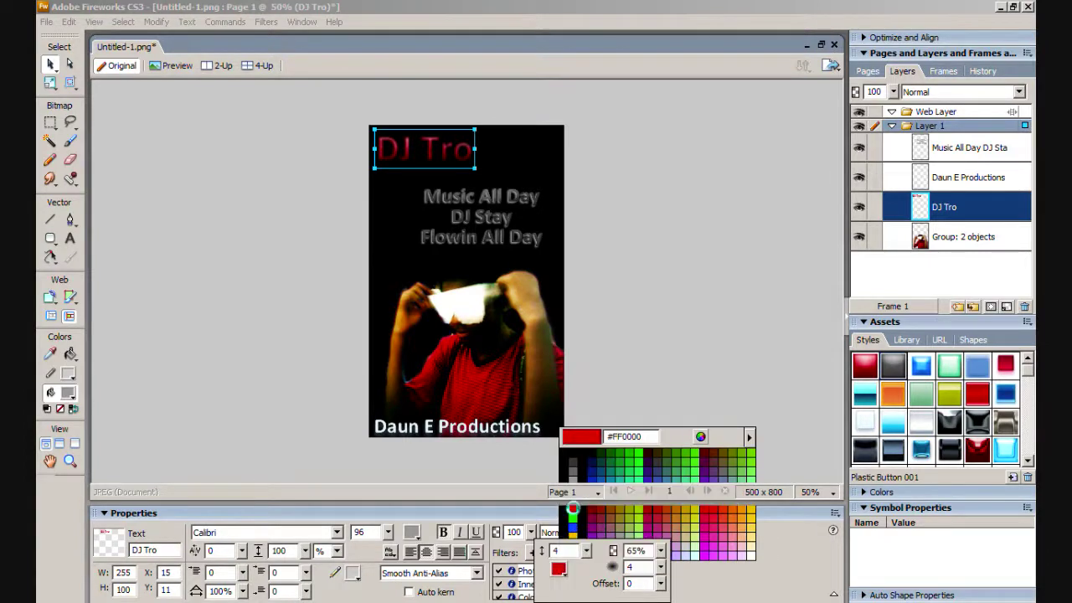
click(559, 569)
click(573, 526)
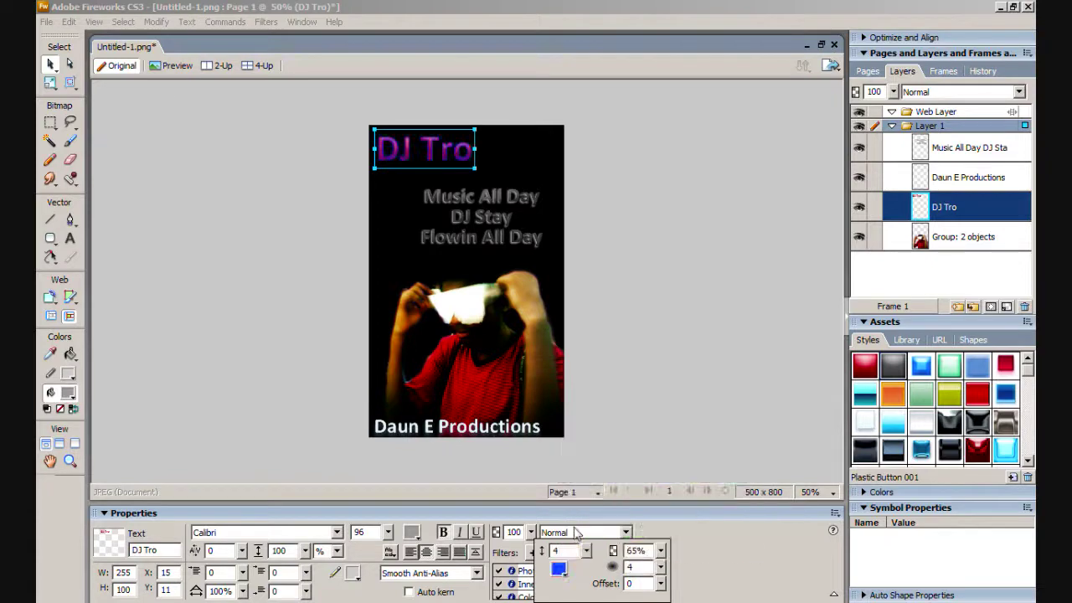
click(559, 569)
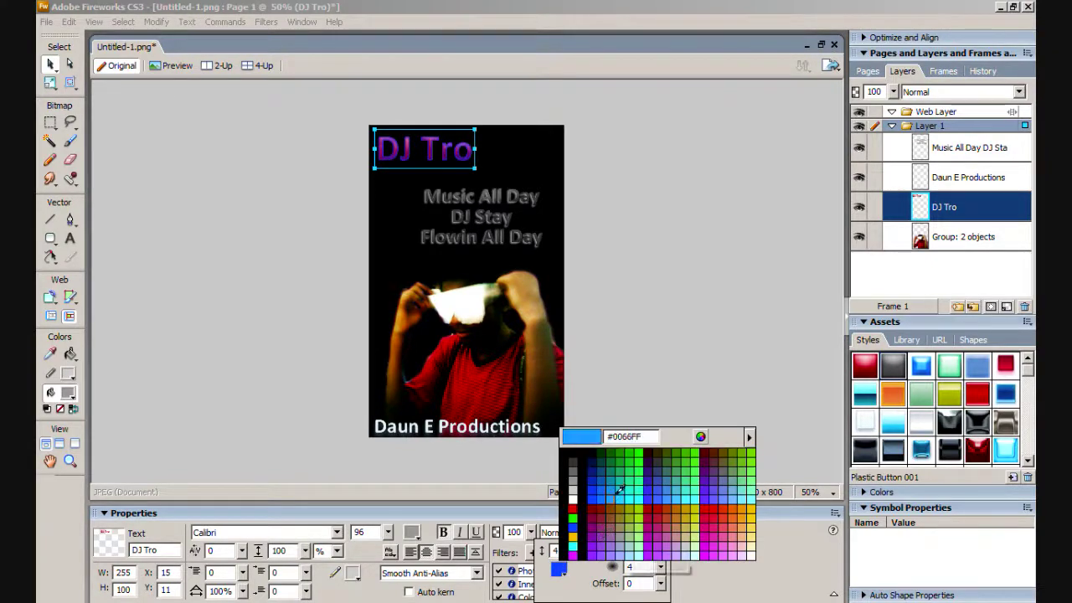
click(574, 497)
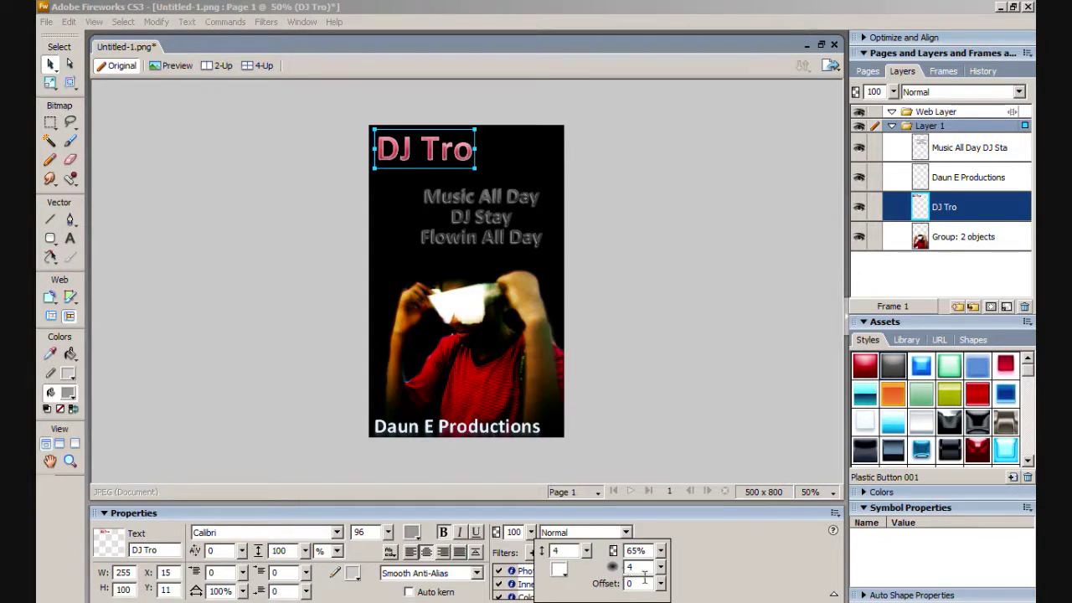
click(684, 542)
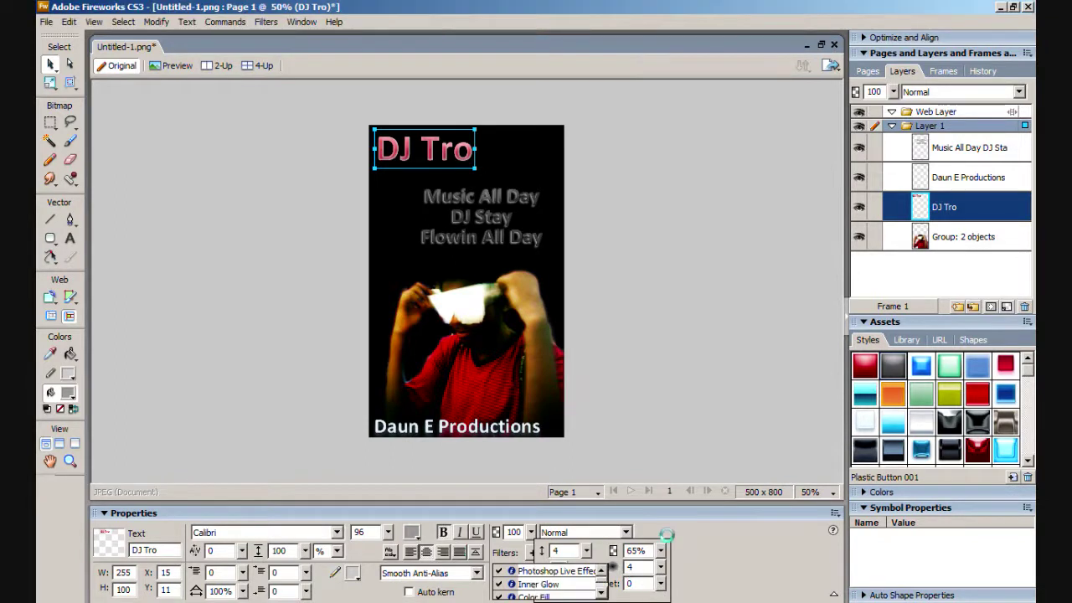
click(652, 371)
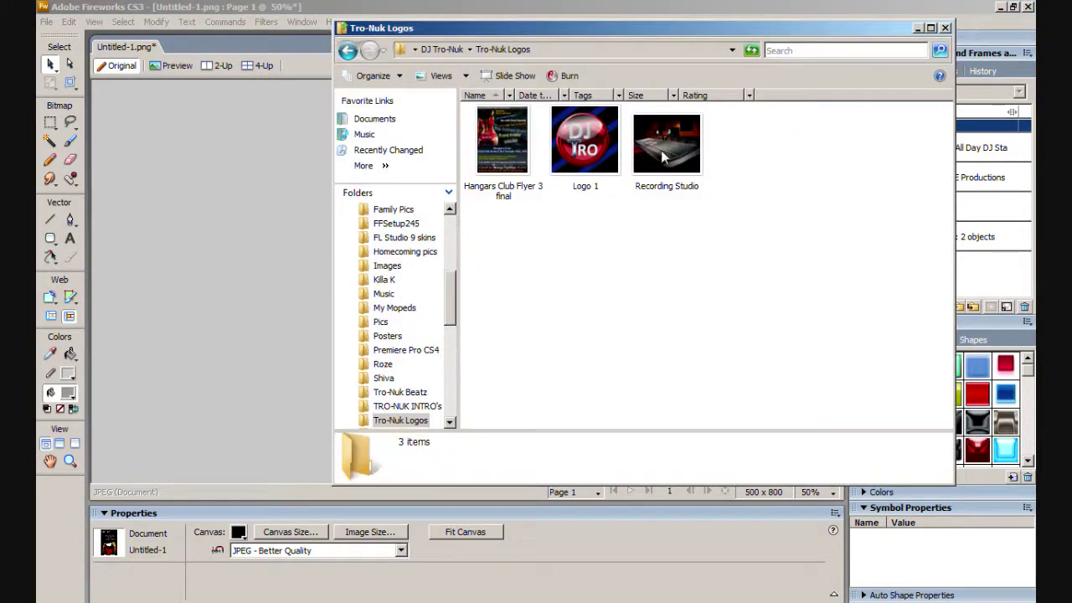
Preview the 455 × 398 Recording Studio JPEG, close it, and carry it over to the Fireworks flyer
double_click(661, 151)
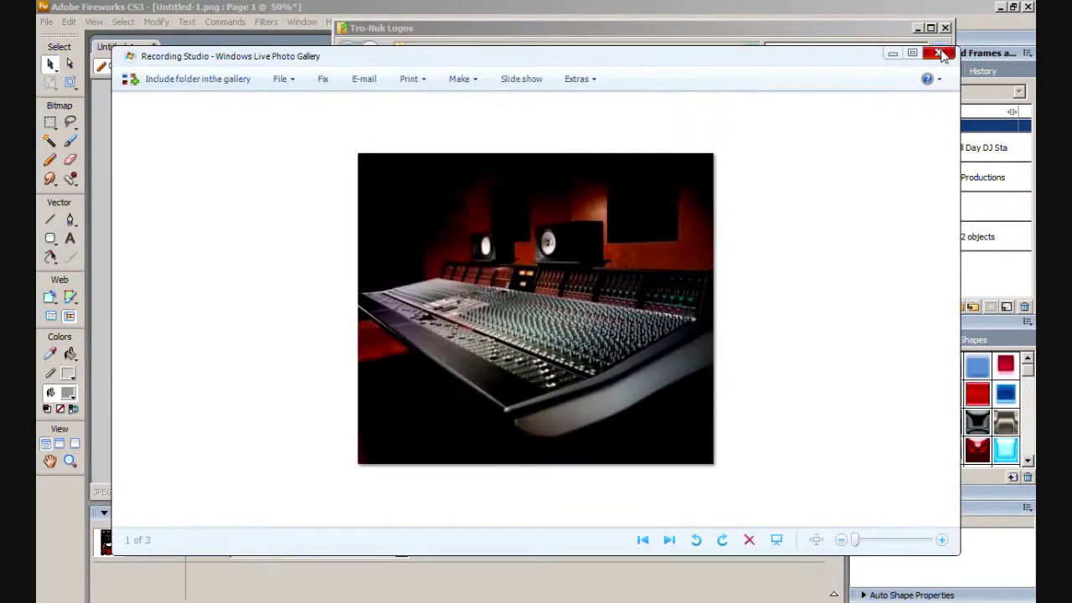
click(939, 53)
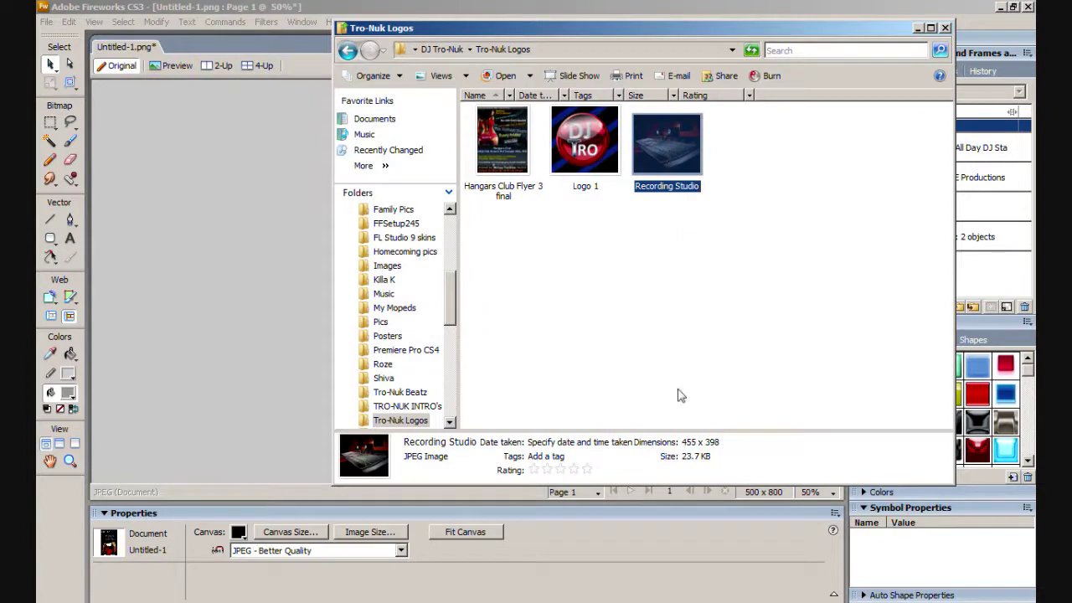
click(706, 595)
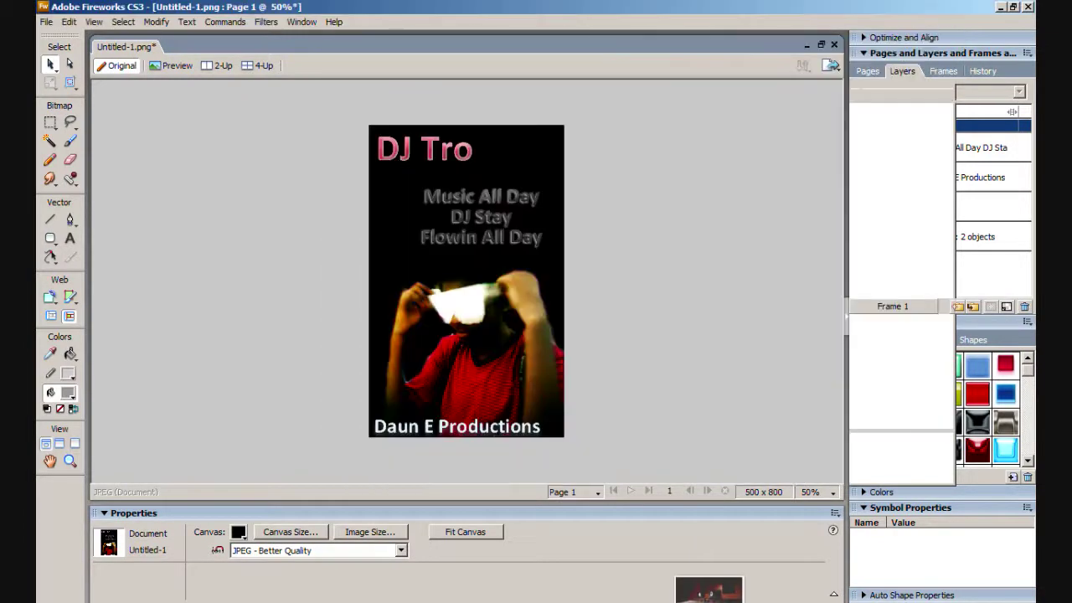
Drop the Recording Studio photo onto the canvas as a bitmap and start scaling it up
click(338, 202)
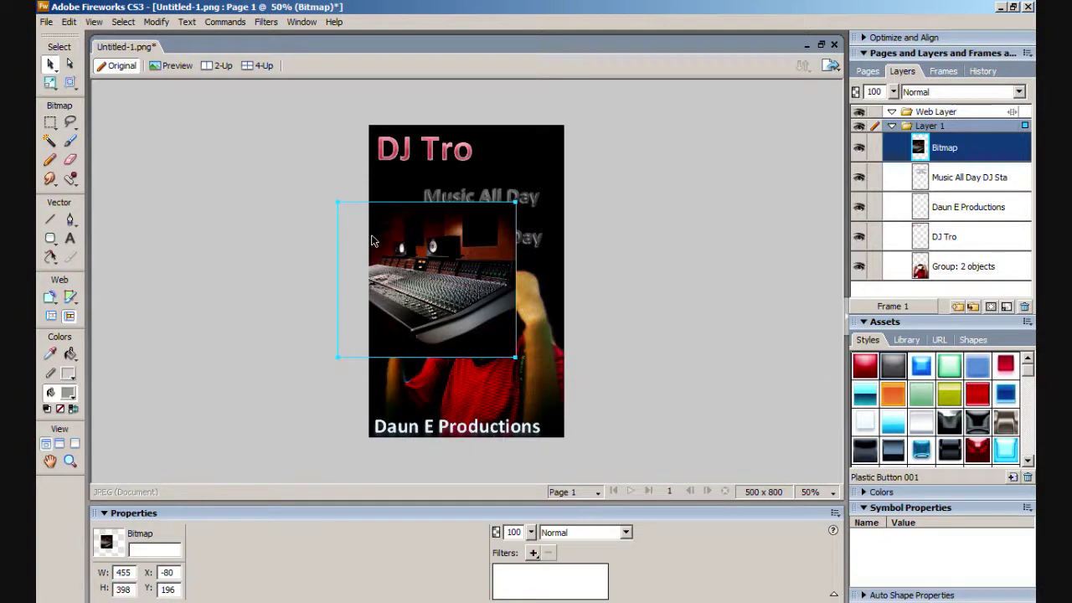
key(q)
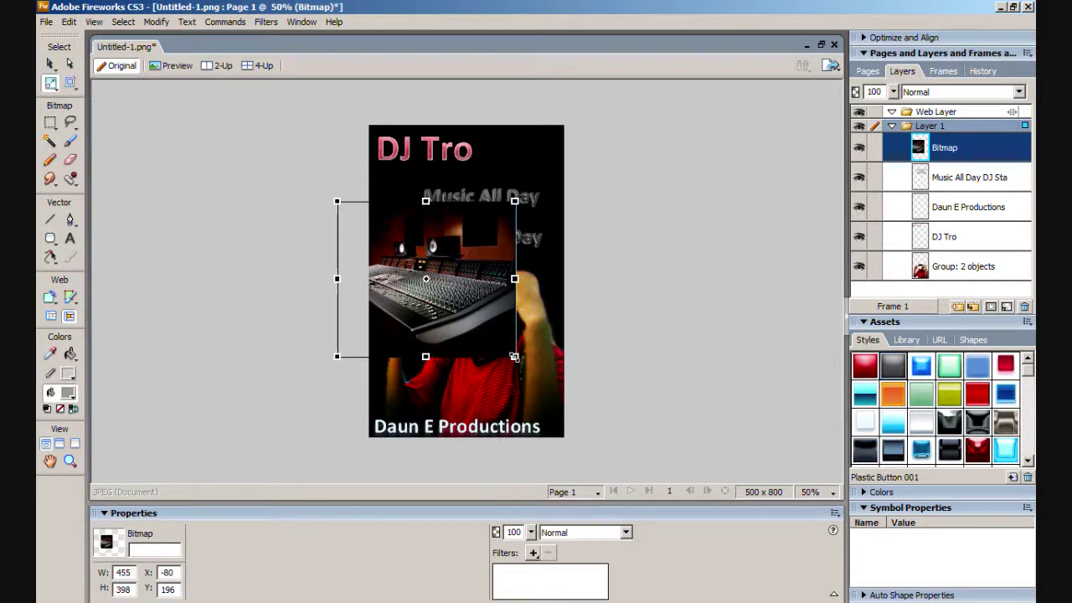
drag(514, 356, 588, 462)
Scale the studio photo to 695 × 608 and move it below the cut-out photo group in Layers
drag(520, 392, 514, 350)
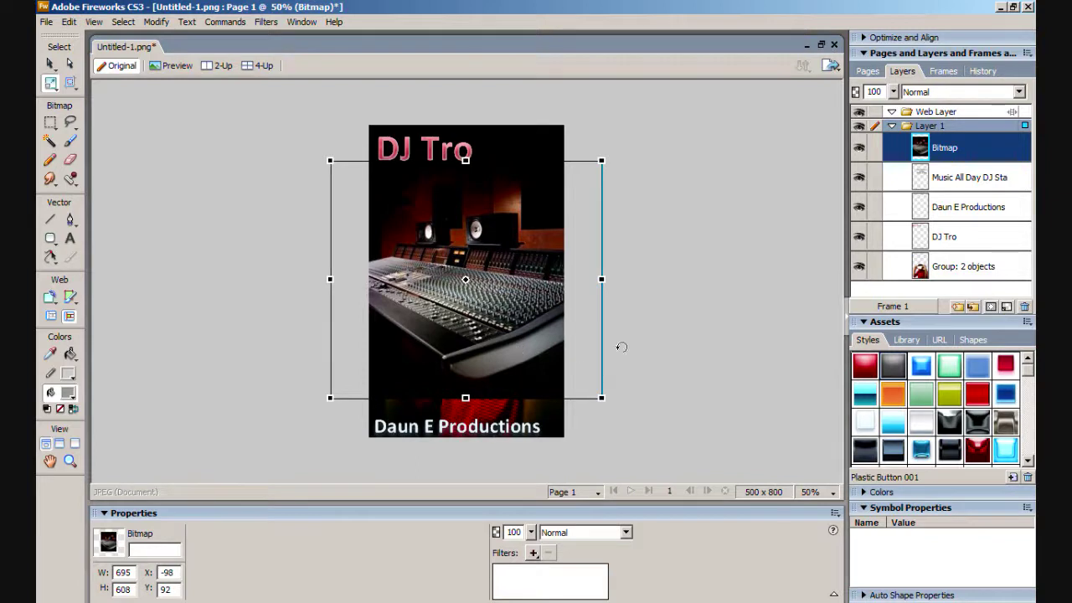
key(Return)
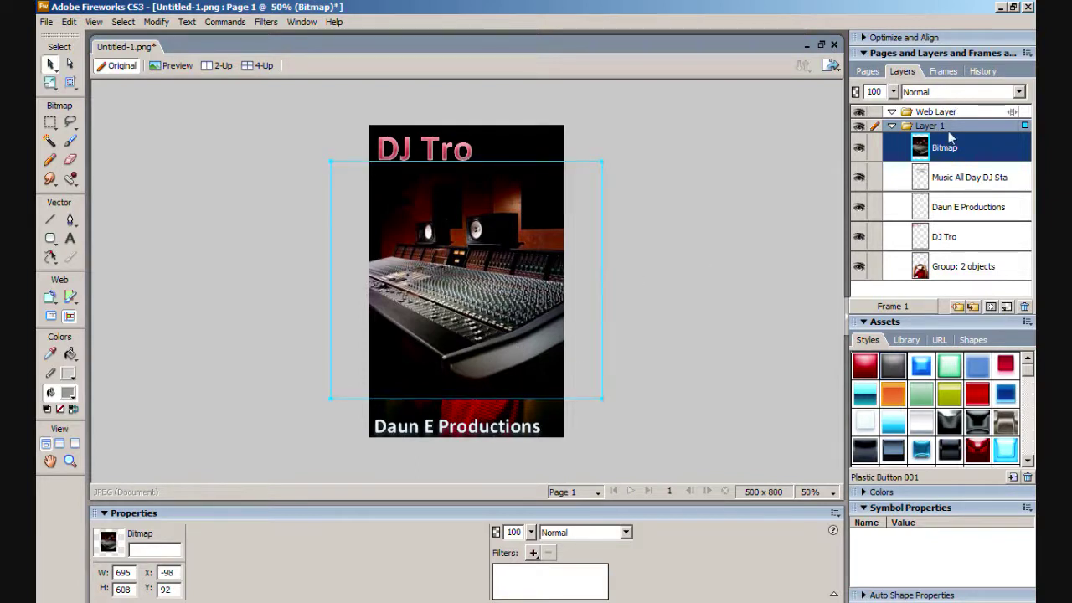
drag(950, 137, 967, 293)
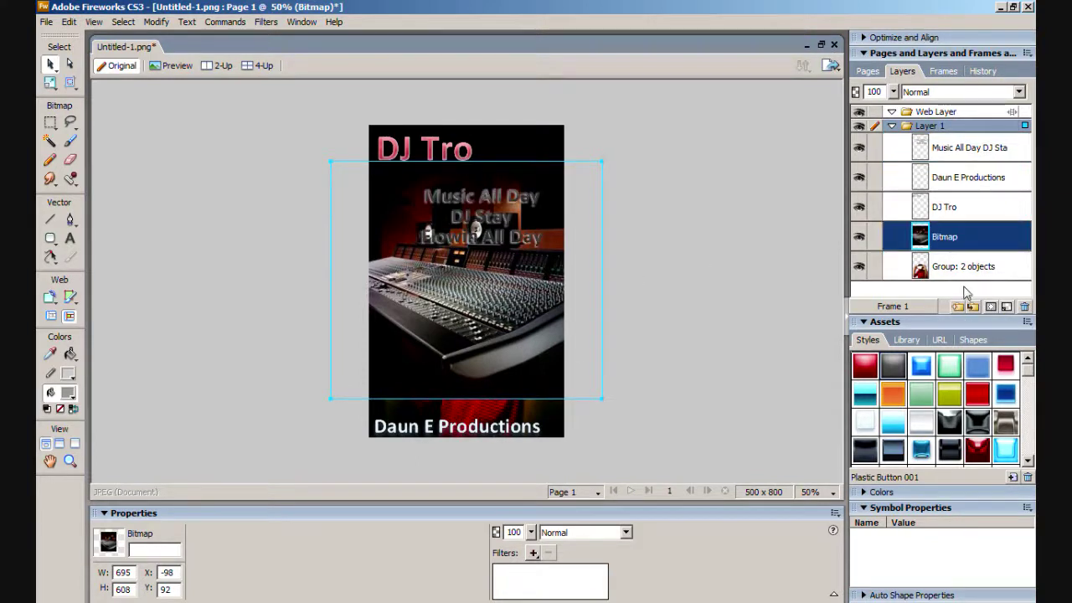
drag(963, 236, 964, 282)
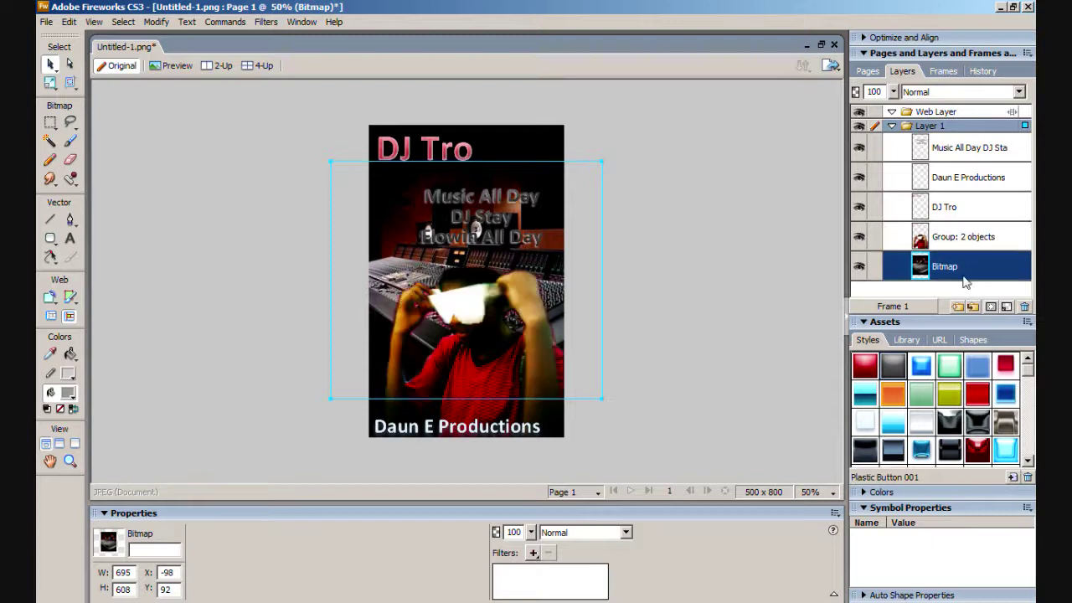
click(656, 305)
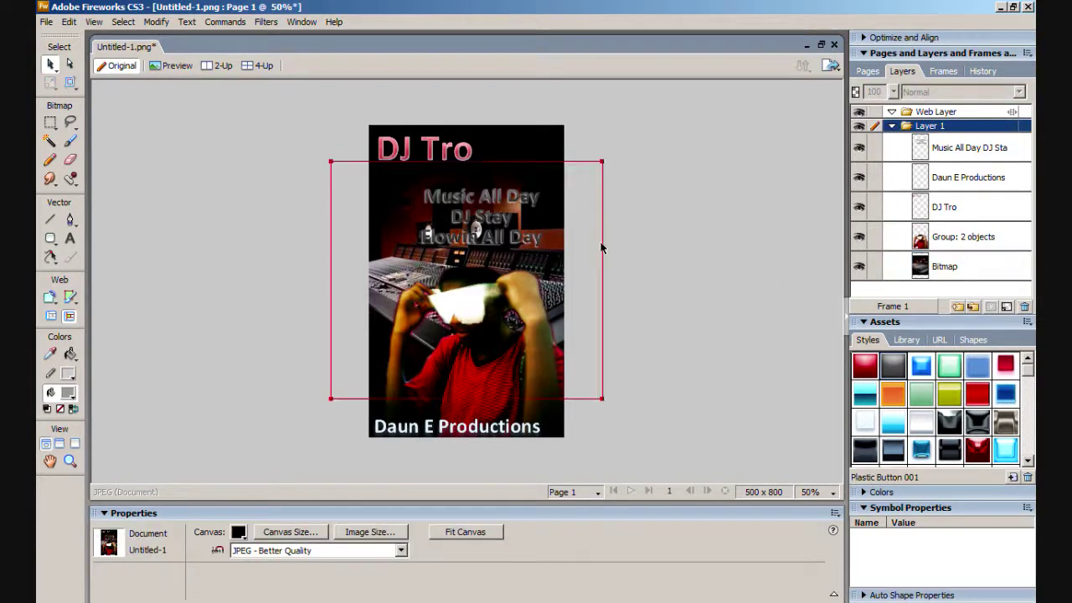
click(564, 244)
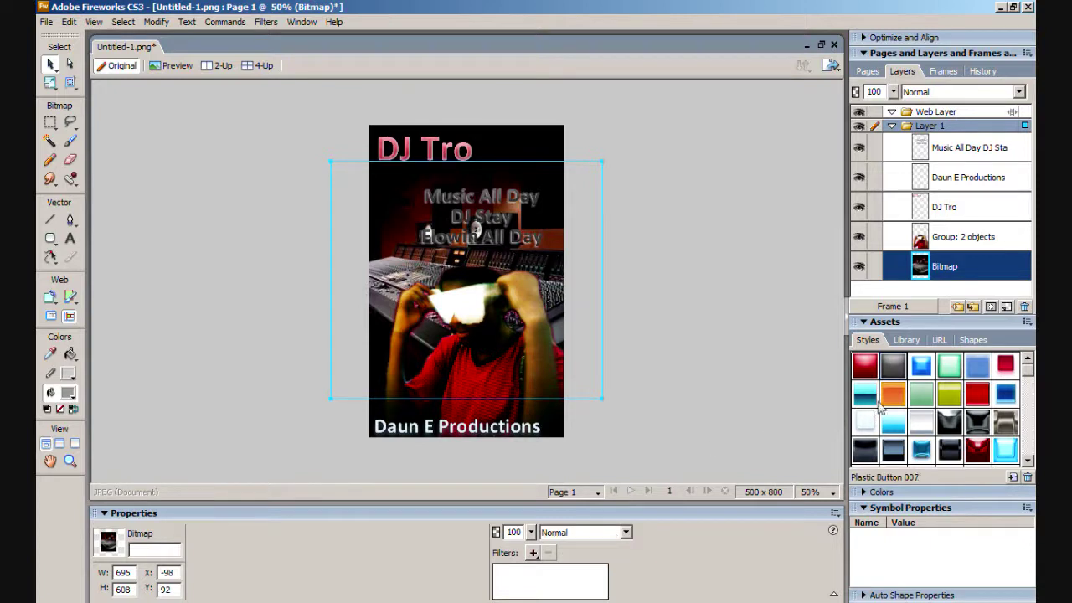
Give the studio photo the Plastic Button 007 style and nudge the tagline to X 158, Y 172
click(894, 369)
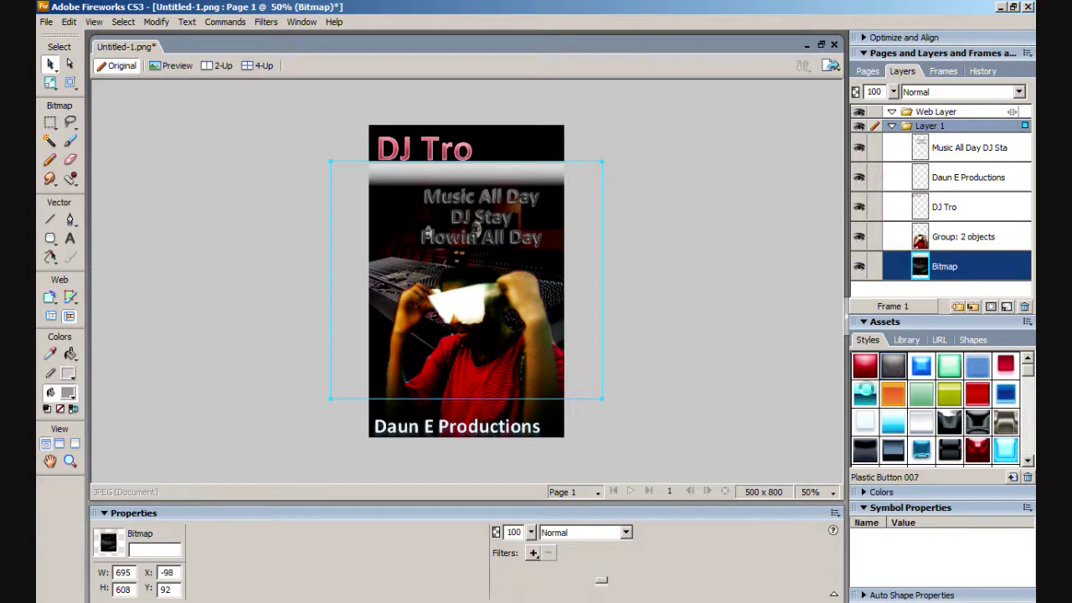
click(867, 394)
click(743, 311)
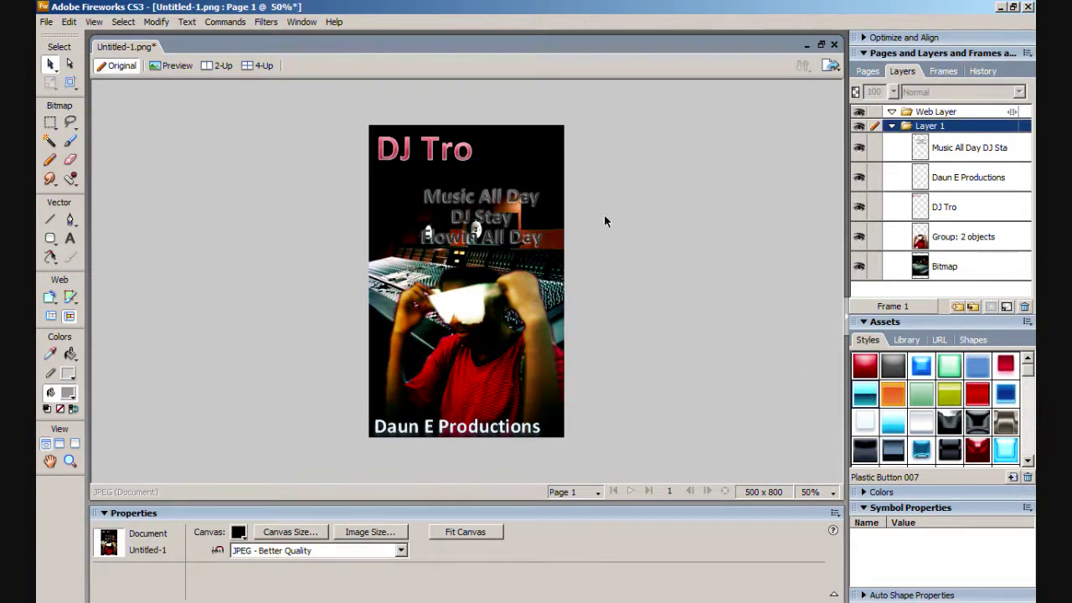
mouse_move(500, 225)
mouse_down()
mouse_move(519, 191)
mouse_move(426, 249)
mouse_move(508, 230)
mouse_up()
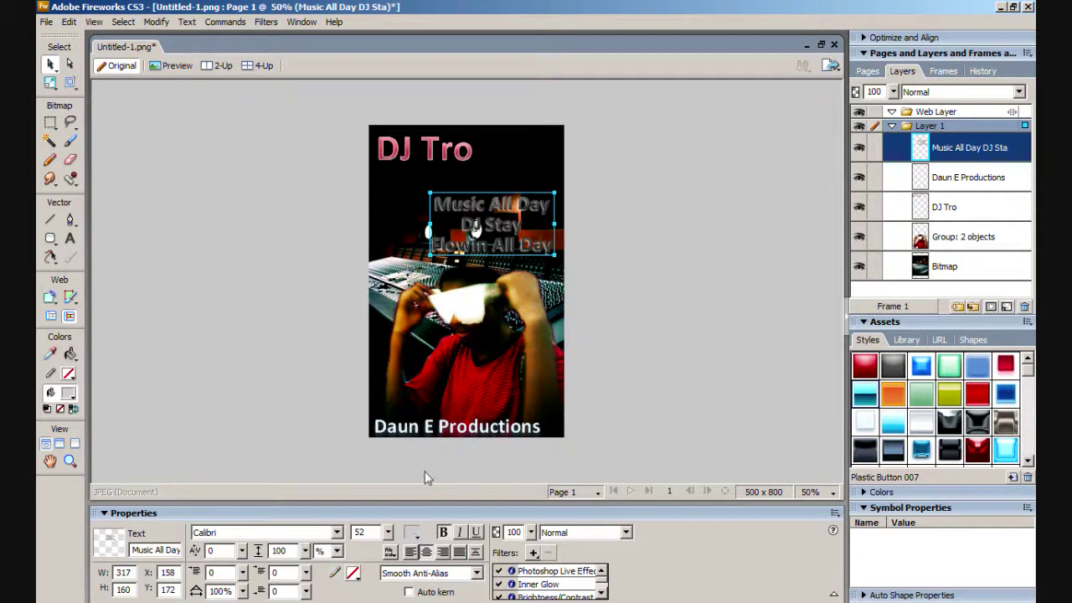
Set the tagline text fill colour to red
click(412, 532)
click(427, 454)
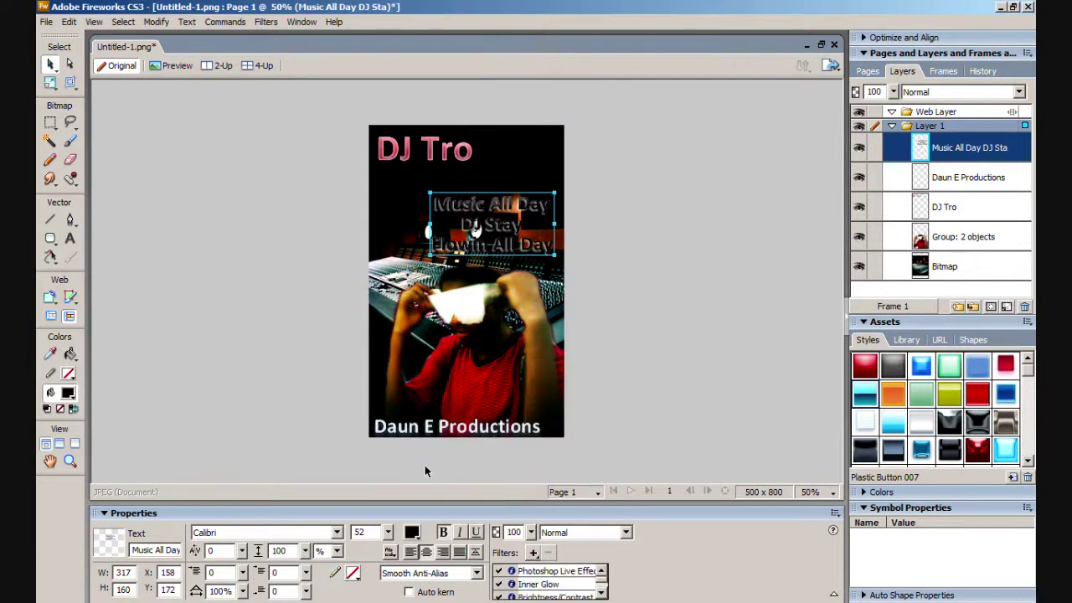
click(412, 532)
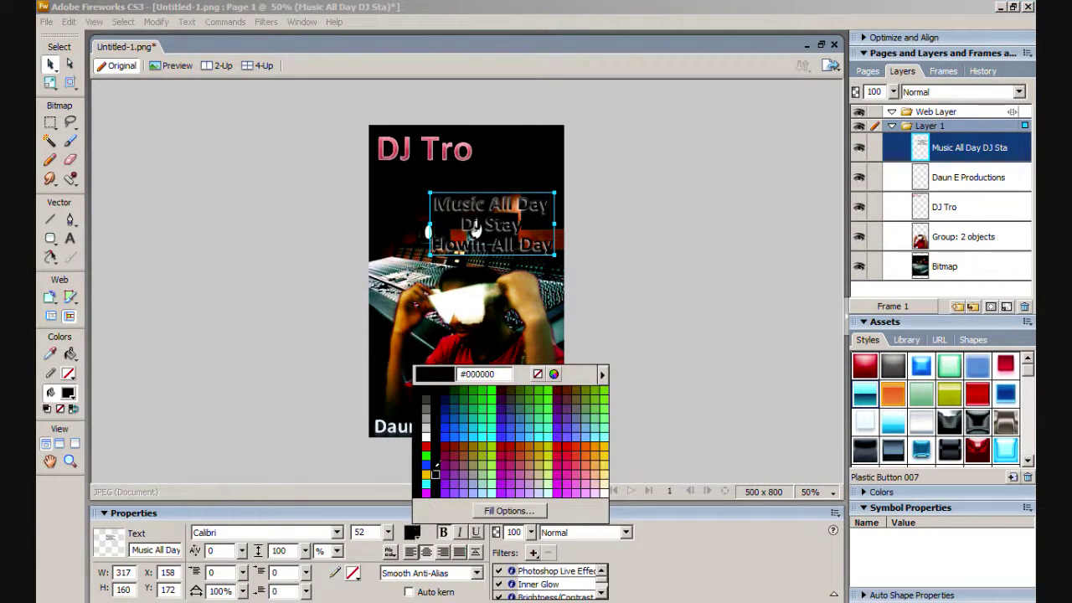
click(425, 436)
click(412, 533)
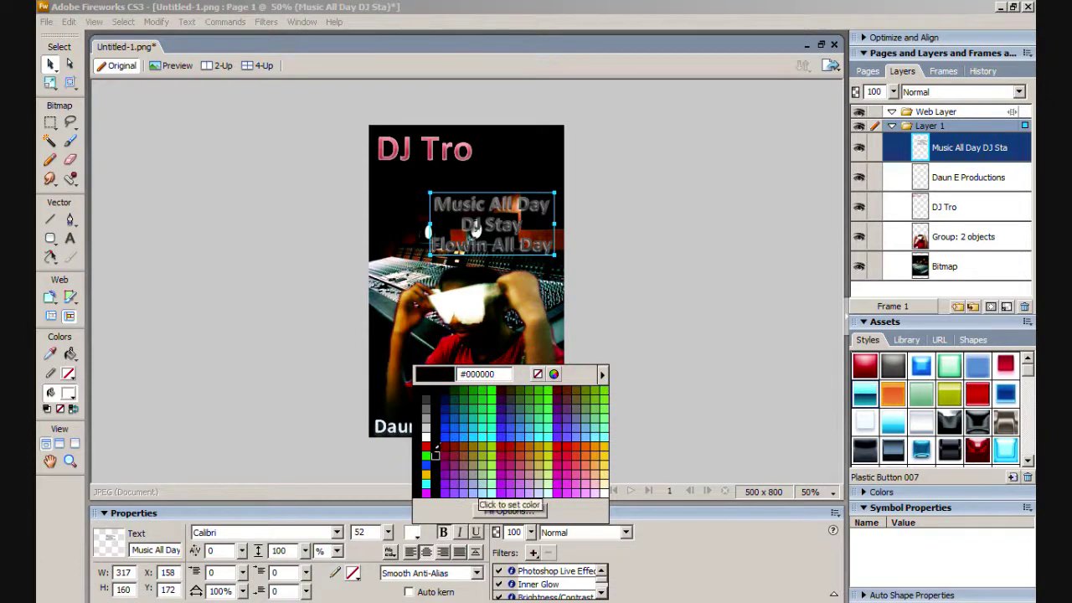
click(427, 445)
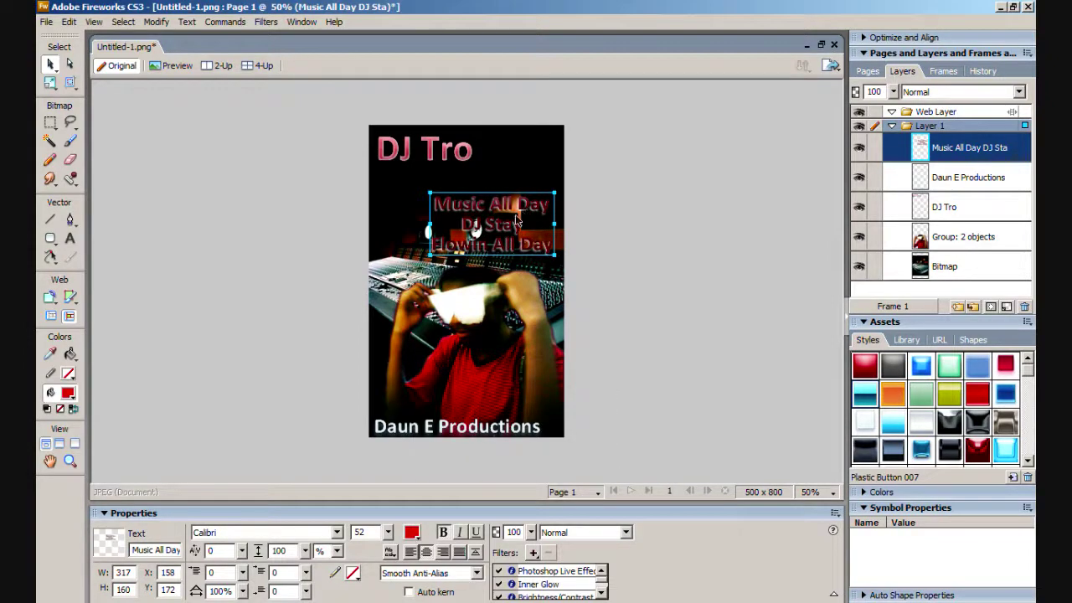
Slide the tagline about 28 px left so it sits centred under the DJ Tro title
mouse_move(509, 225)
mouse_down()
mouse_move(453, 211)
mouse_move(521, 206)
mouse_move(519, 182)
mouse_move(517, 243)
mouse_move(517, 216)
mouse_up()
click(590, 220)
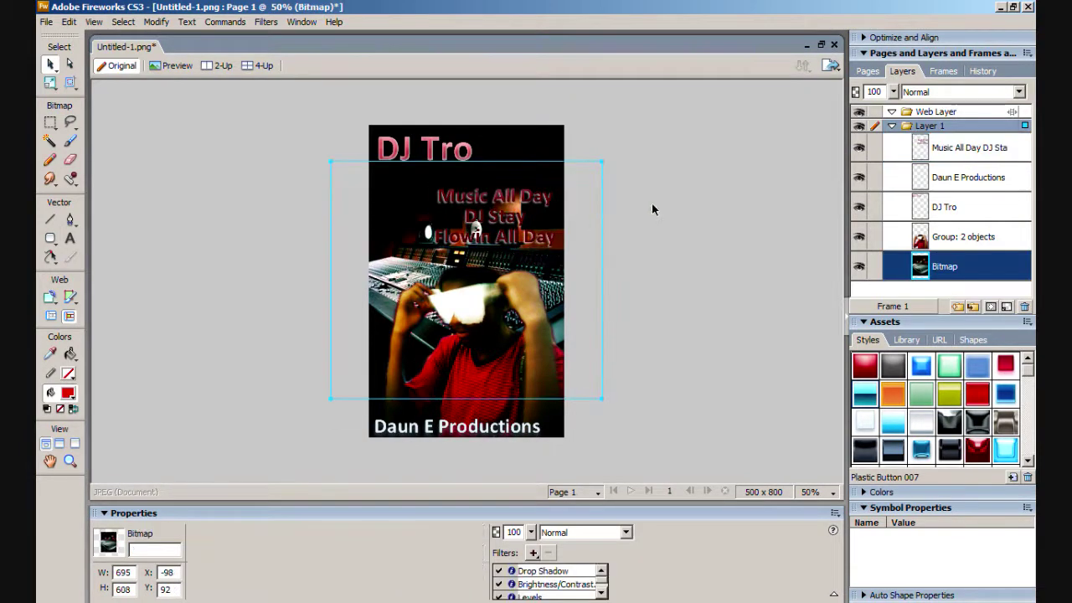
click(680, 207)
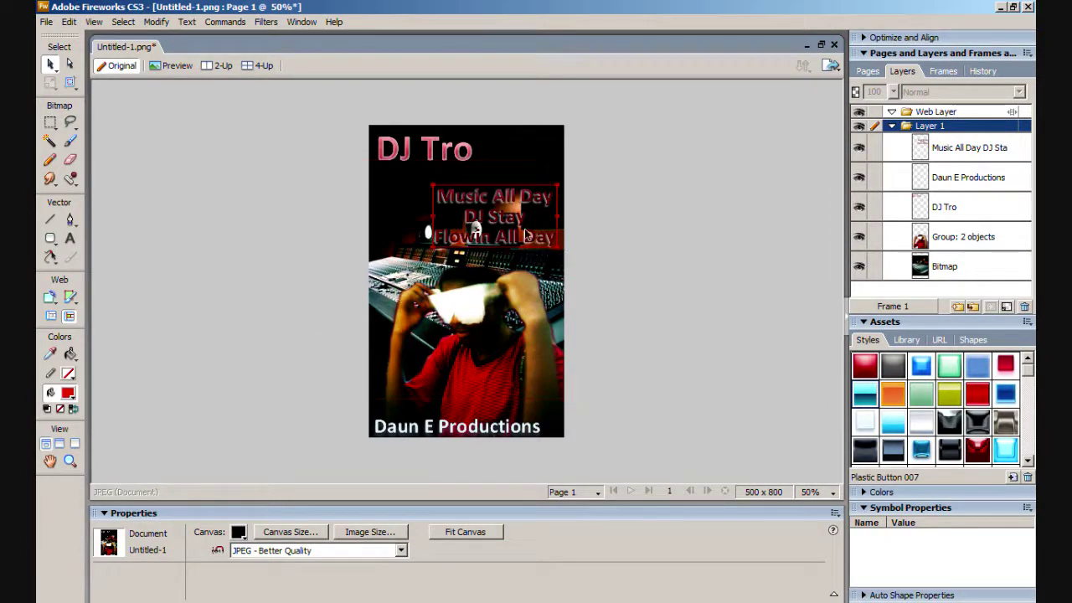
drag(504, 227, 474, 227)
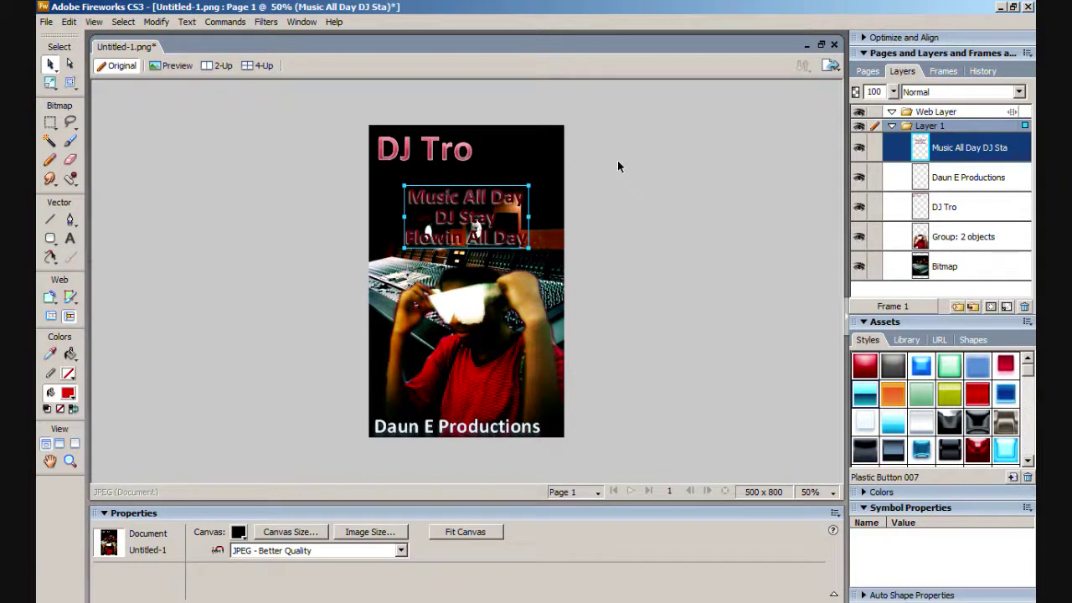
click(615, 183)
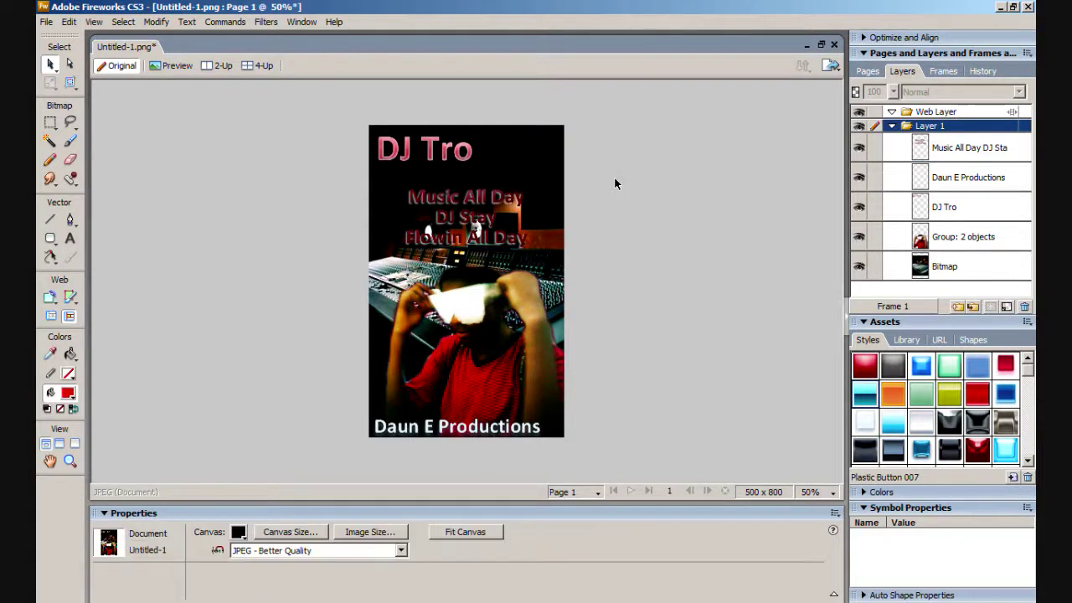
Delete the DJ Tro title's Inner Glow filter, then select the Music All Day tagline
click(448, 159)
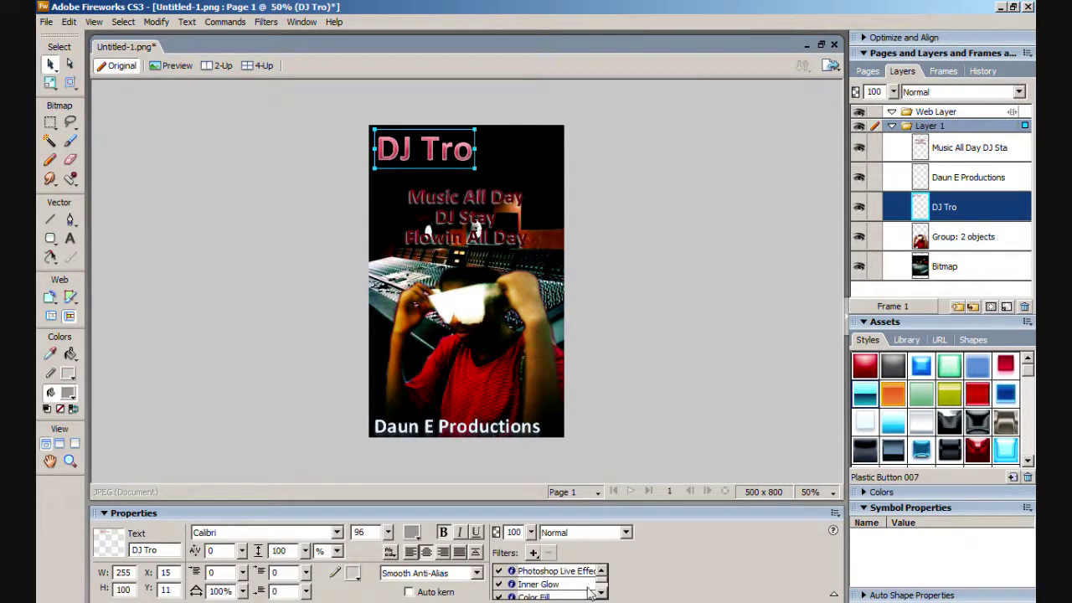
click(600, 594)
click(600, 594)
click(546, 584)
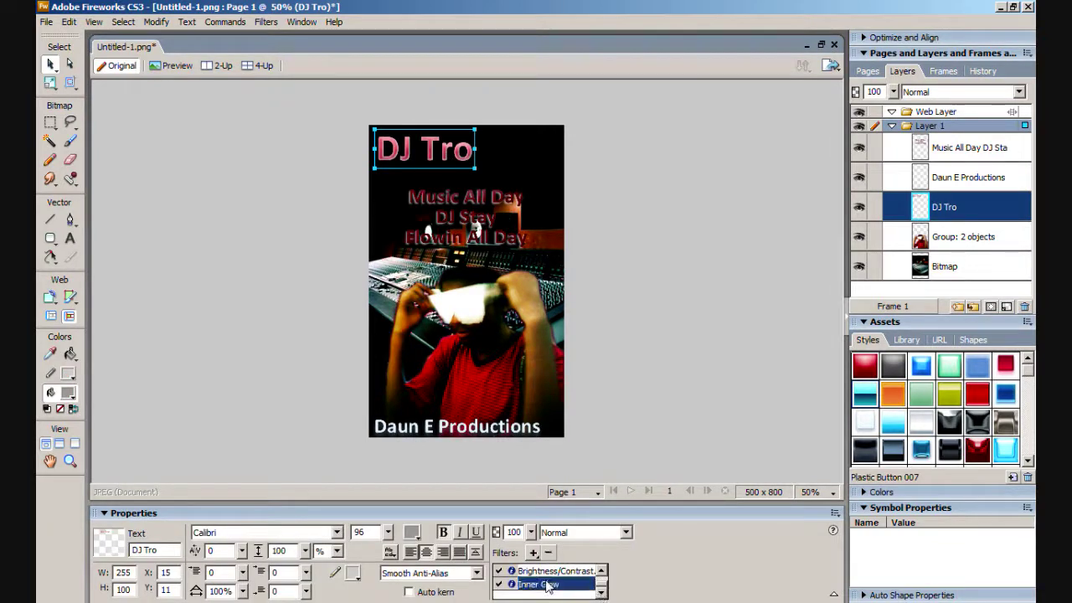
click(548, 554)
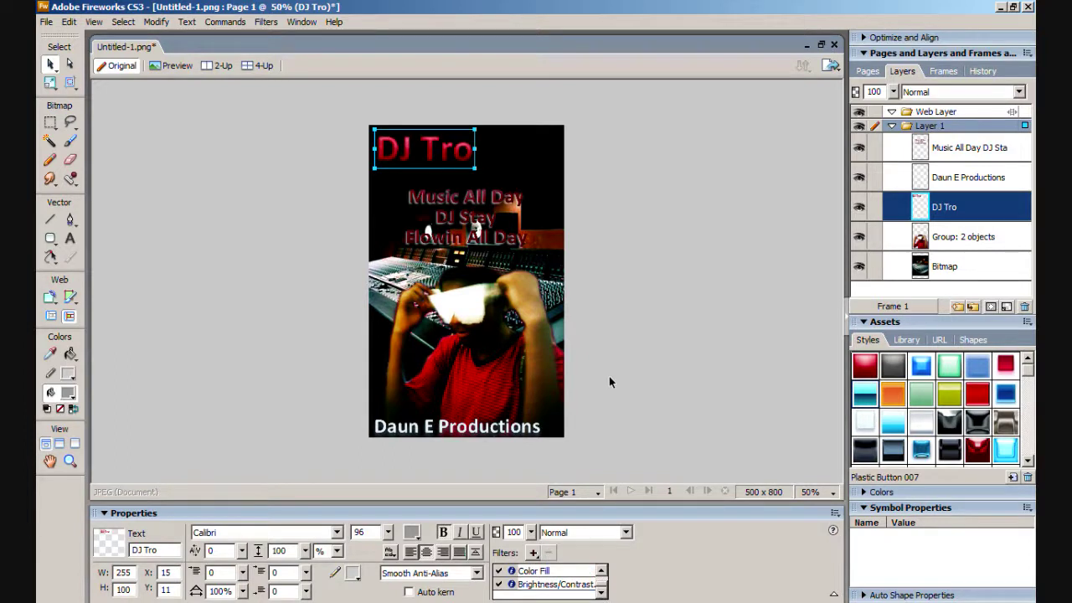
click(617, 321)
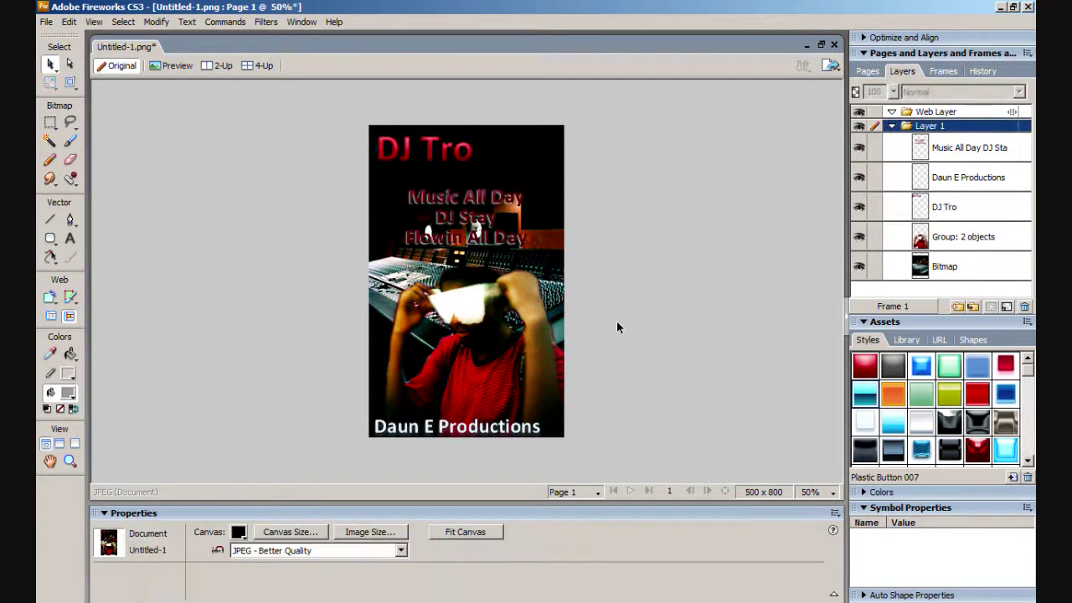
click(465, 213)
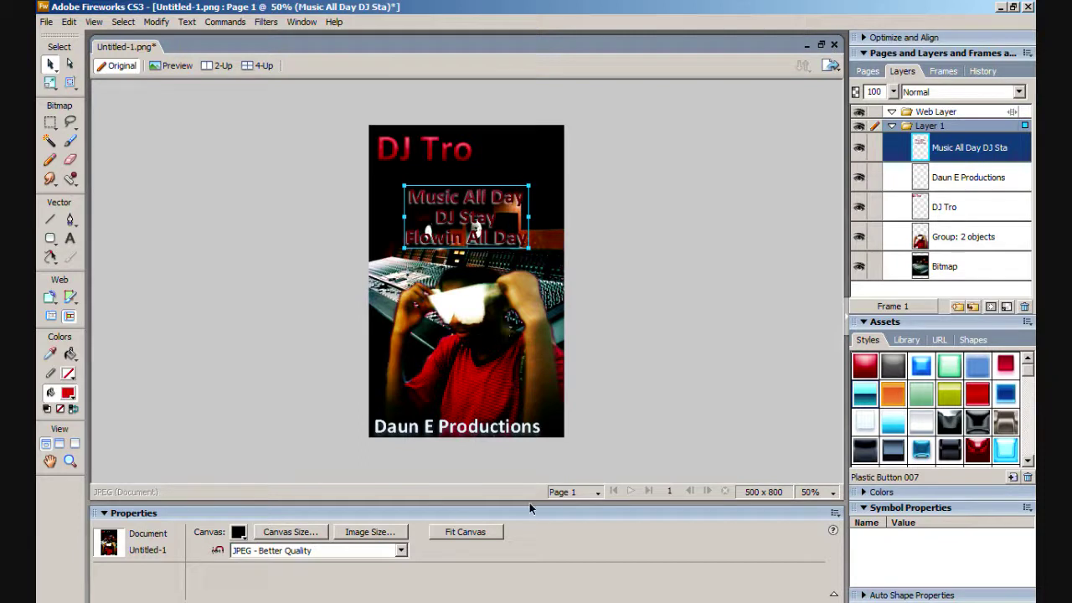
Add a Brightness/Contrast filter to the tagline with brightness 24
click(600, 592)
click(601, 592)
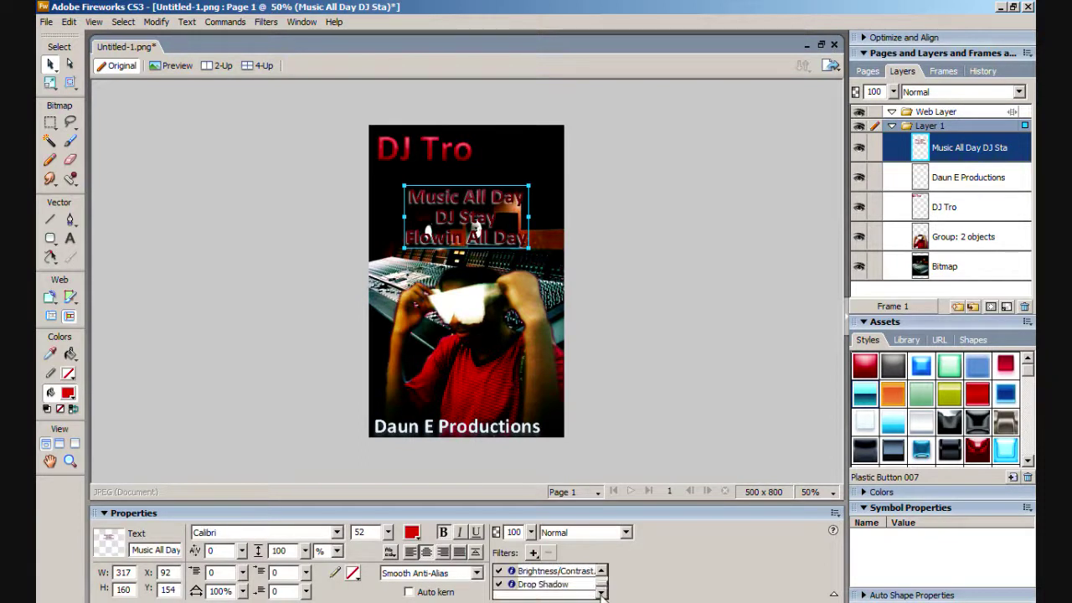
click(533, 552)
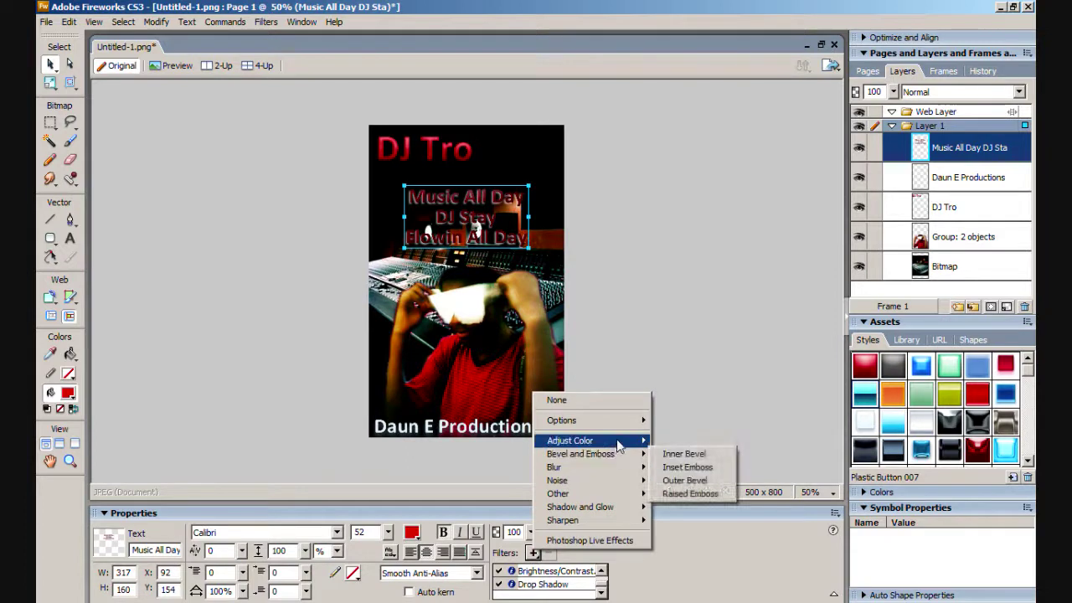
mouse_move(620, 443)
click(699, 454)
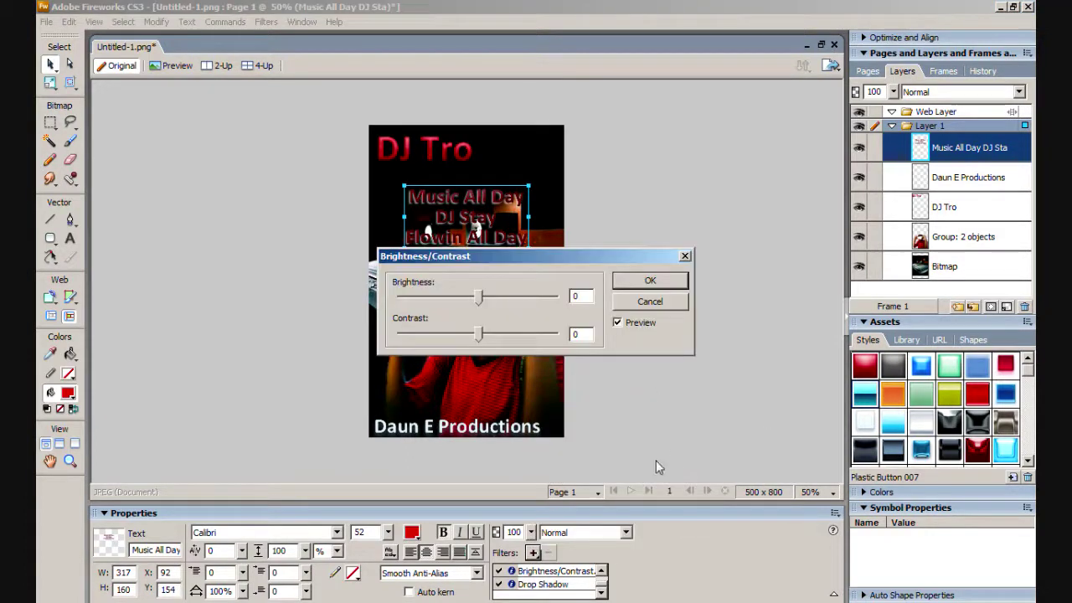
mouse_move(477, 297)
mouse_down()
mouse_move(520, 300)
mouse_move(494, 296)
mouse_up()
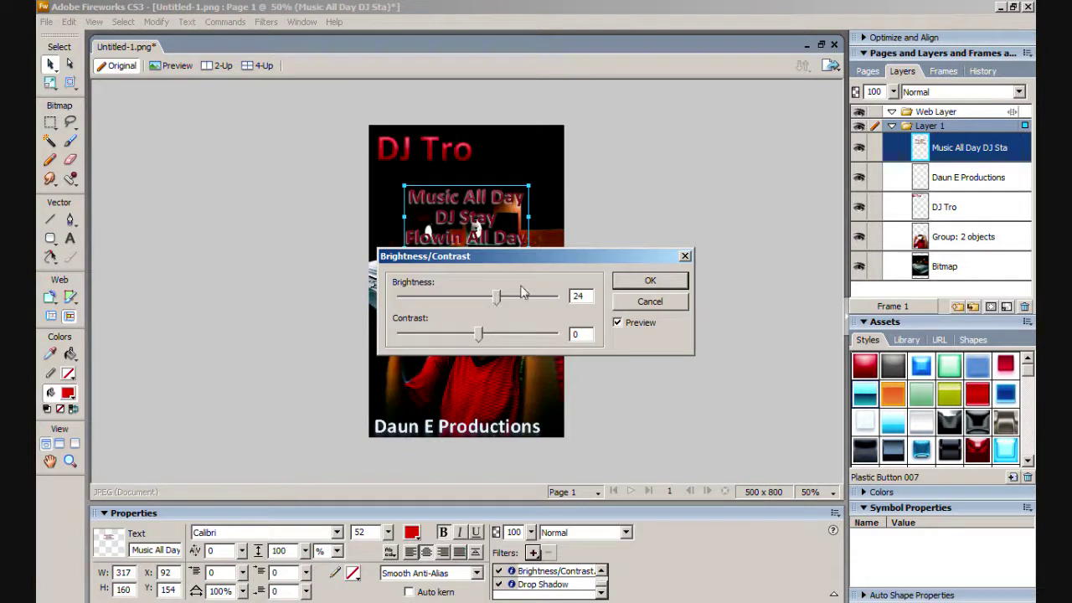
click(641, 281)
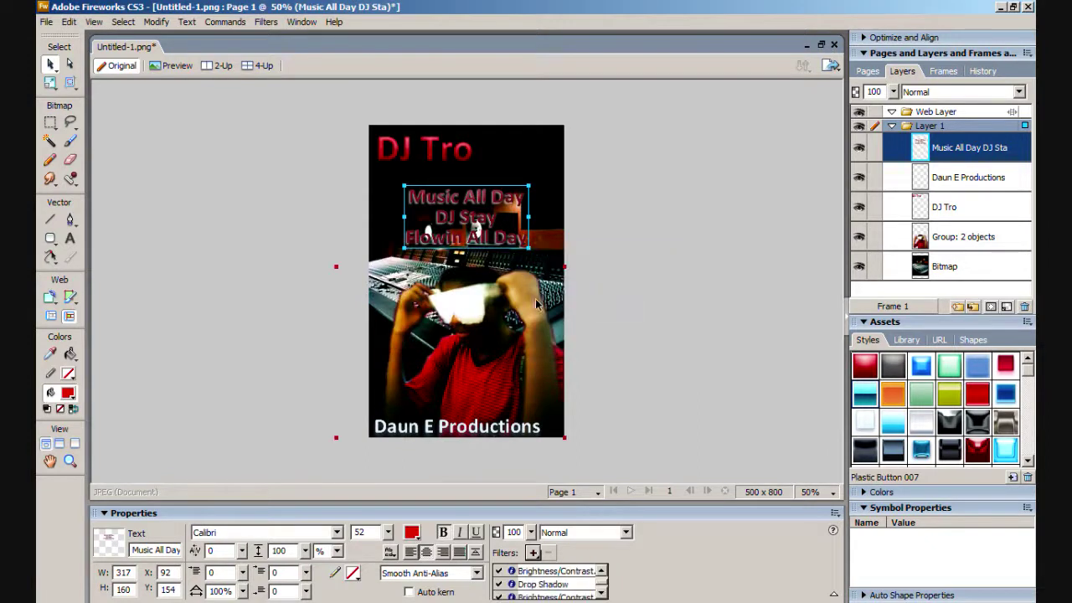
Raise the tagline's contrast to 33 and shift the text slightly up and left
click(601, 591)
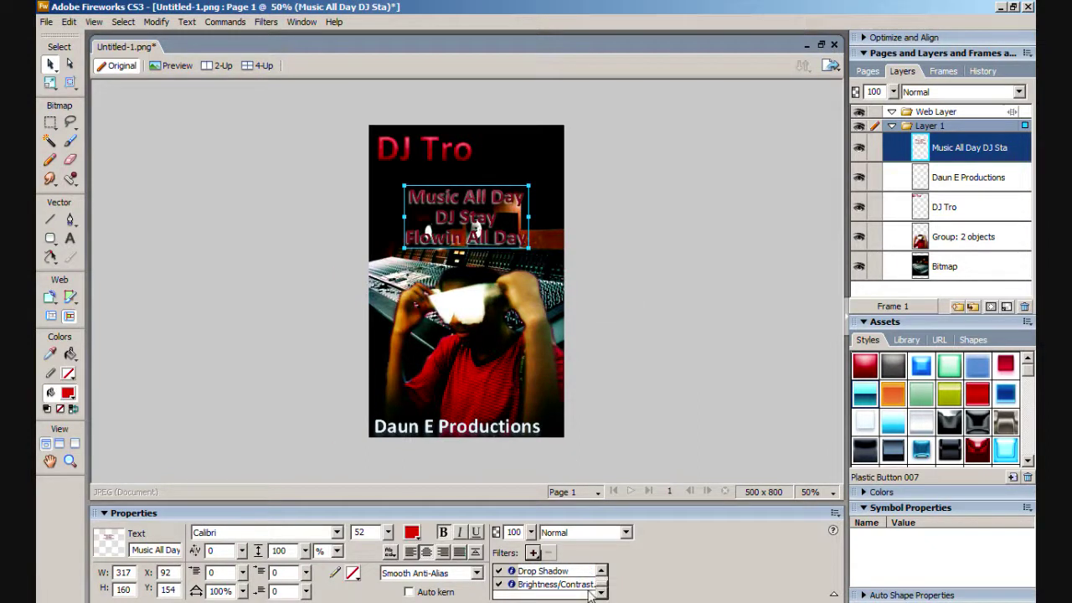
double_click(575, 584)
drag(480, 332, 512, 339)
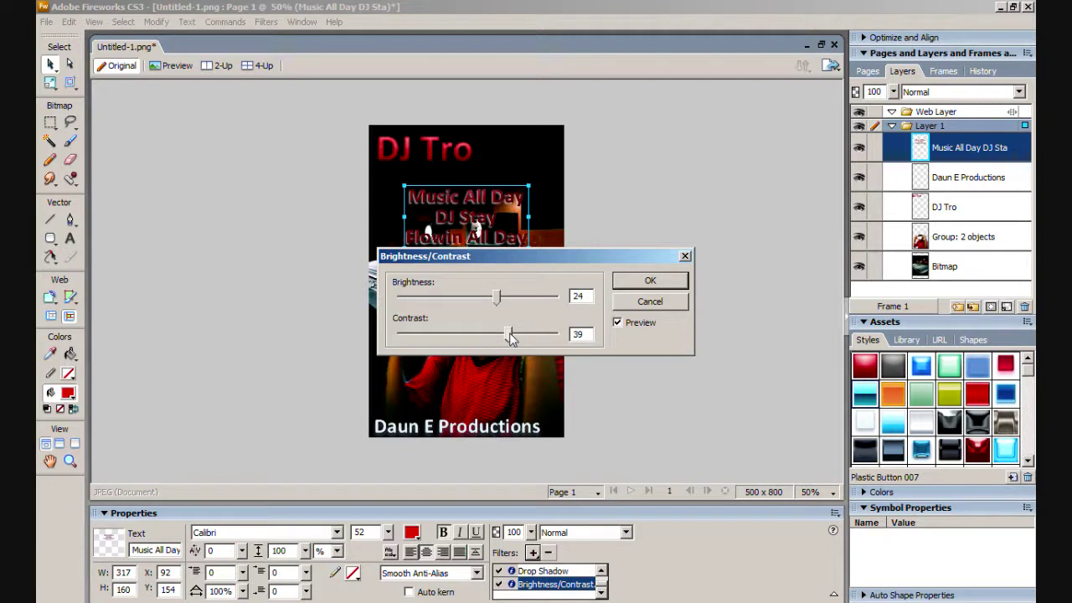
click(649, 282)
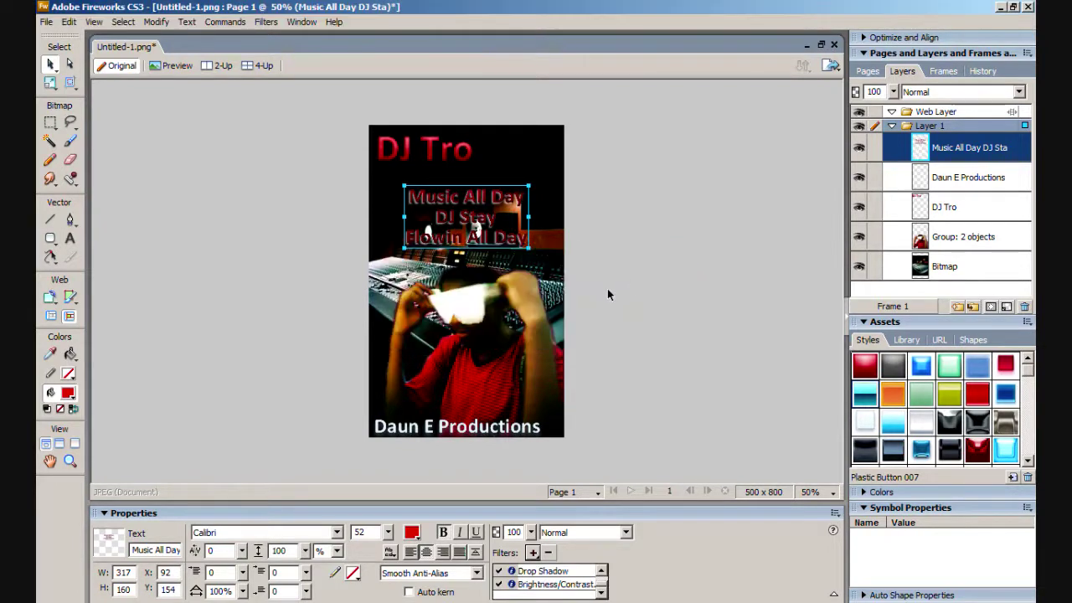
click(554, 585)
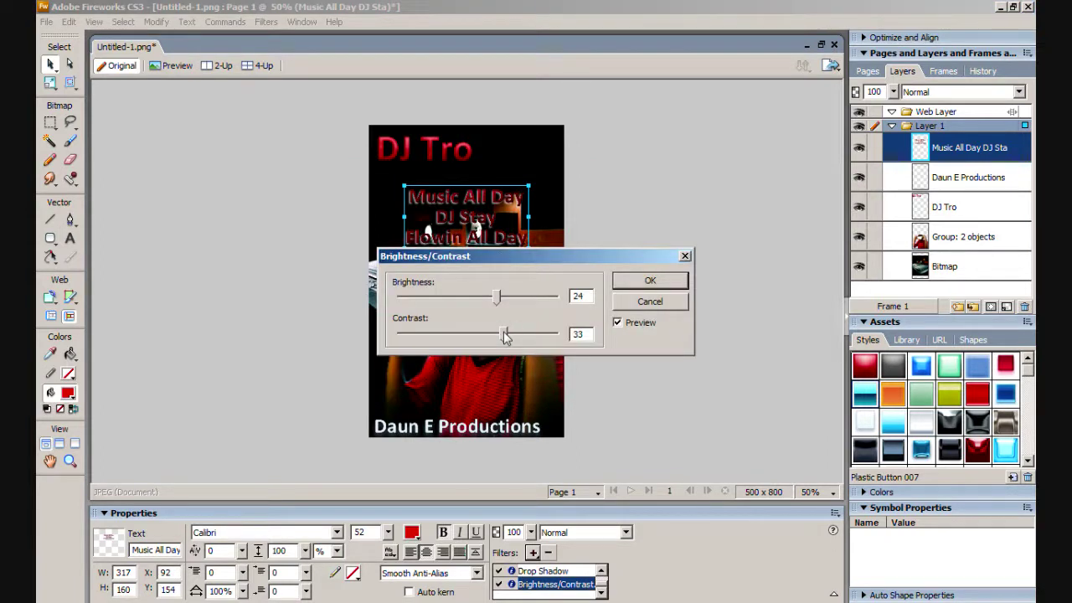
click(633, 282)
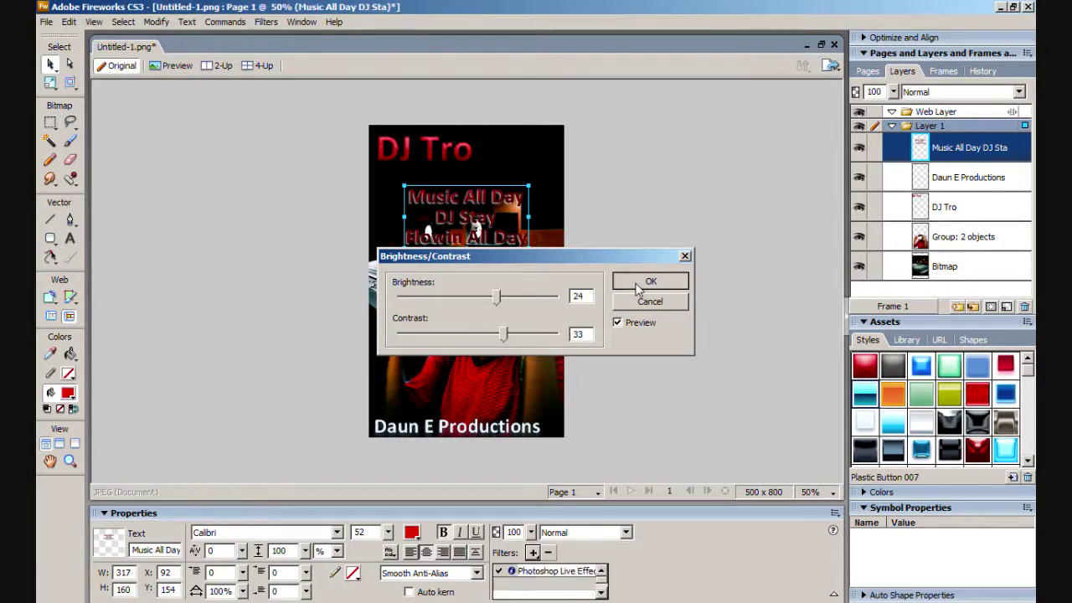
click(601, 187)
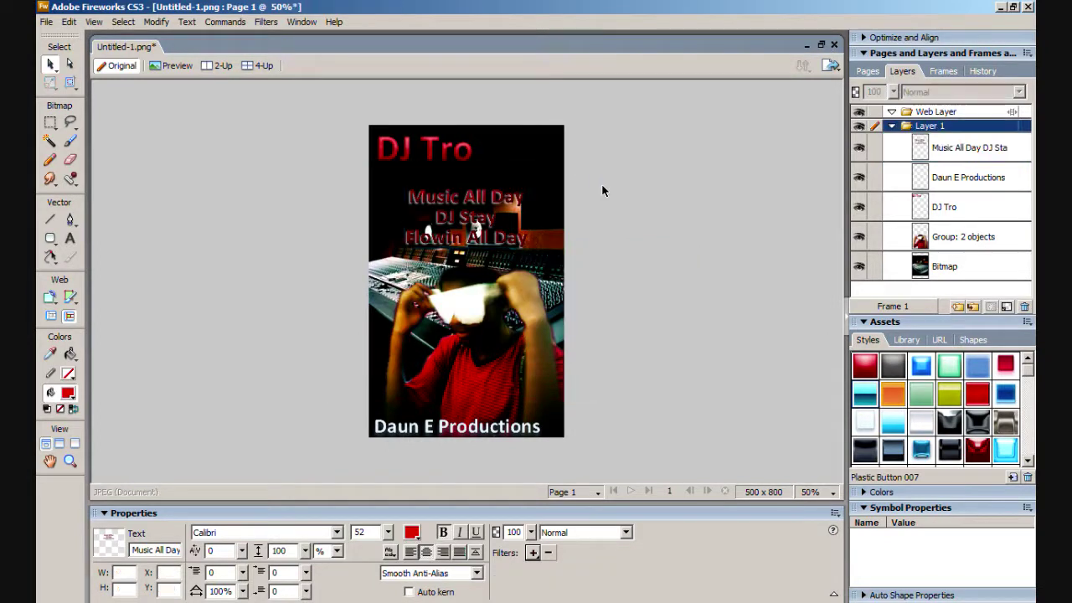
mouse_move(490, 216)
mouse_down()
mouse_move(472, 216)
mouse_move(486, 206)
mouse_up()
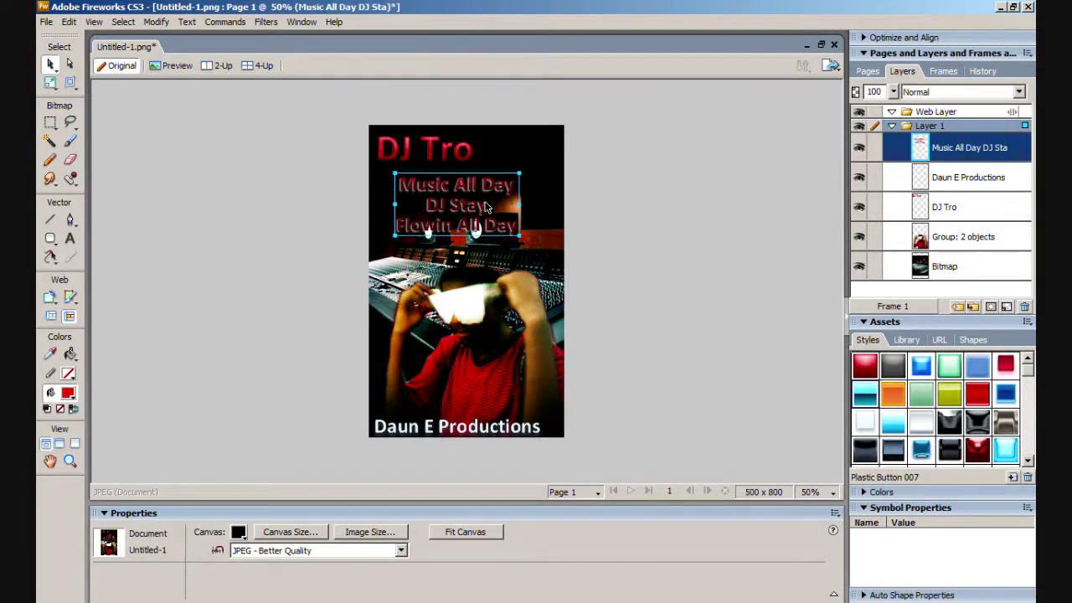
Set the studio backdrop bitmap to 42% opacity and move the tagline down and right
click(551, 268)
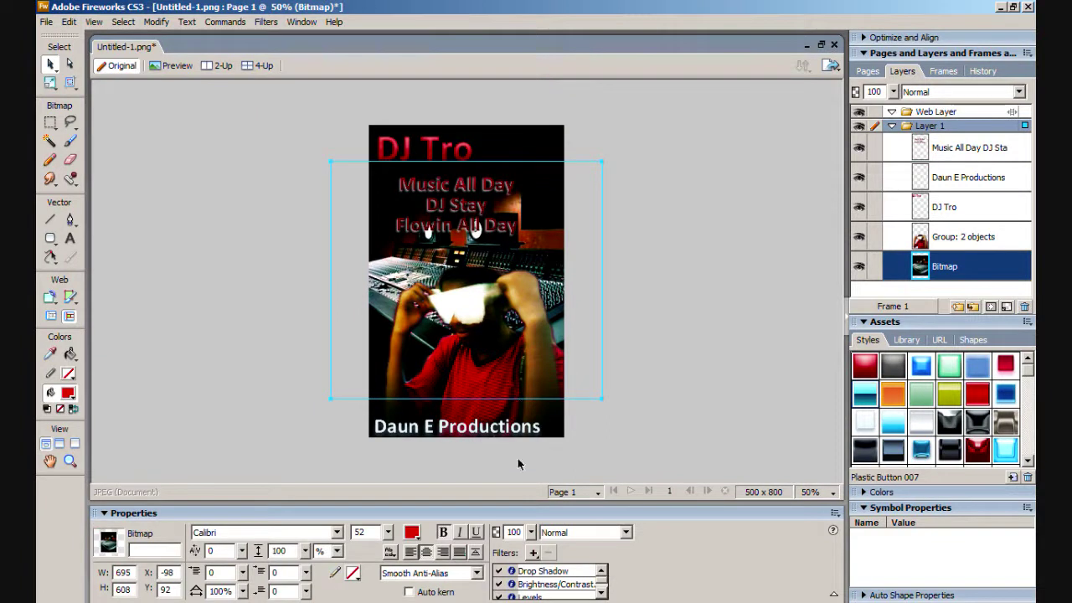
drag(534, 517, 534, 556)
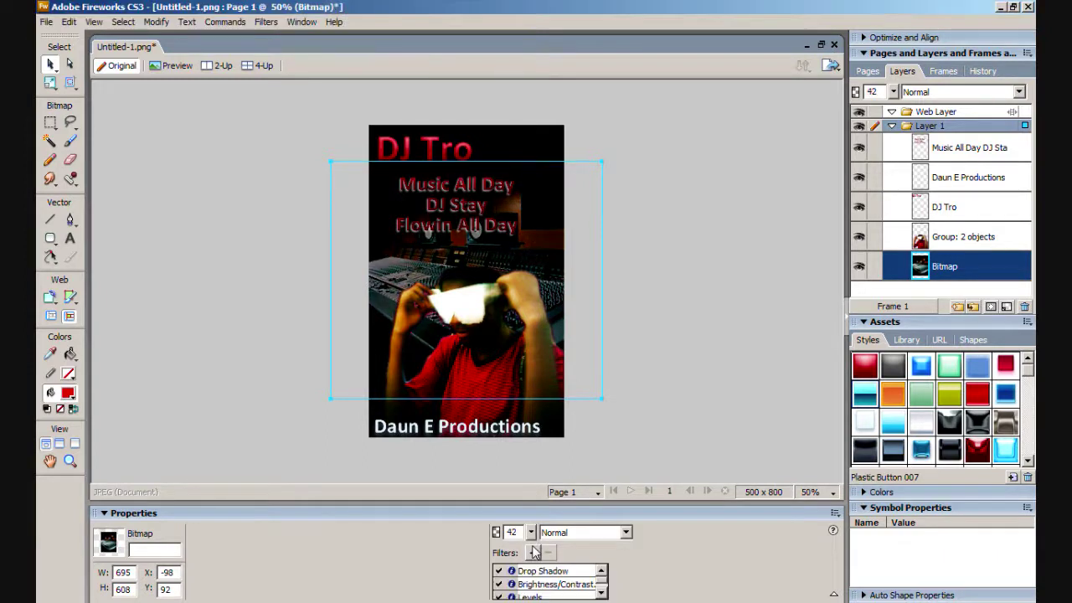
click(662, 313)
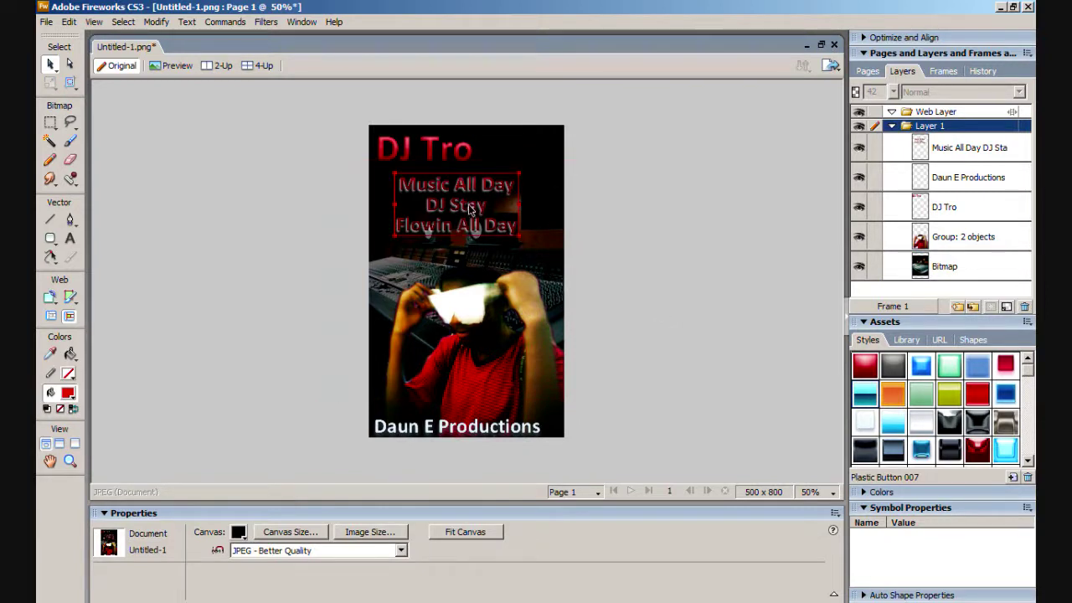
drag(471, 210, 501, 222)
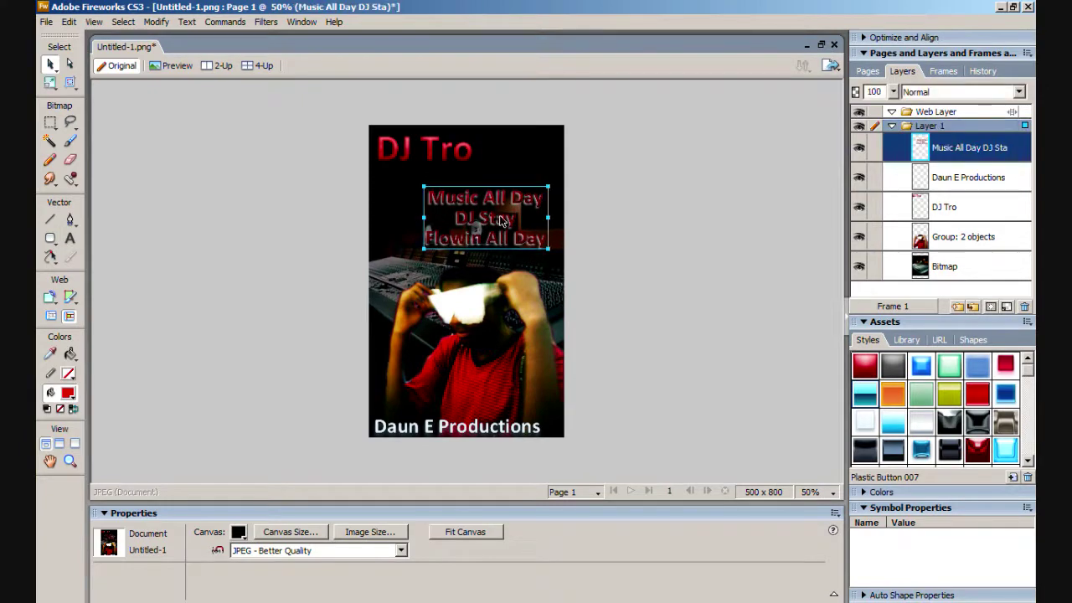
Distort the tagline to 320 × 175 and nudge it down to X 138, Y 151
click(51, 82)
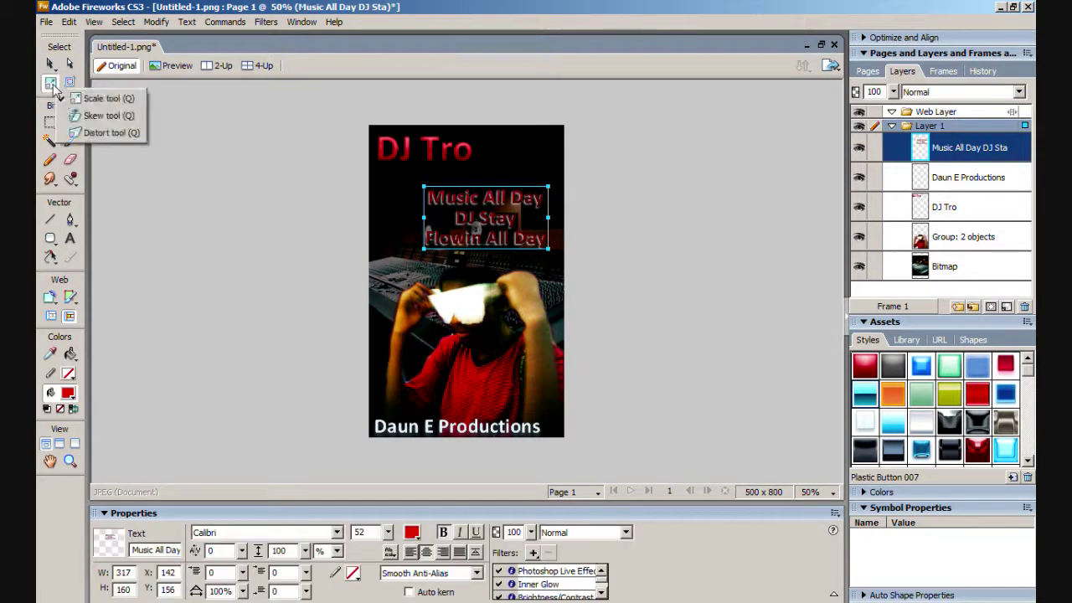
click(102, 132)
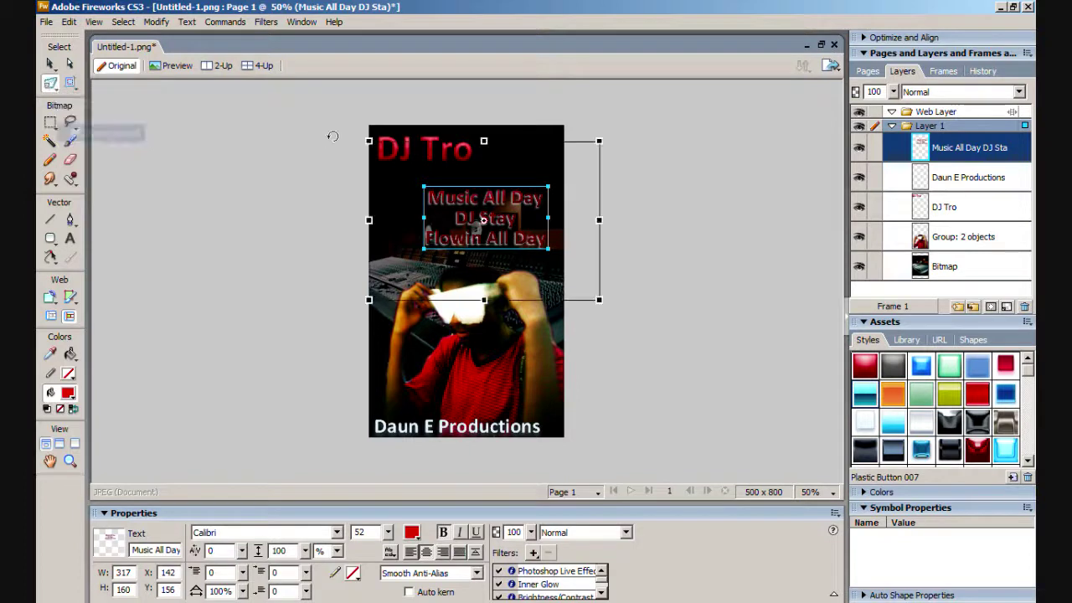
drag(599, 301, 602, 310)
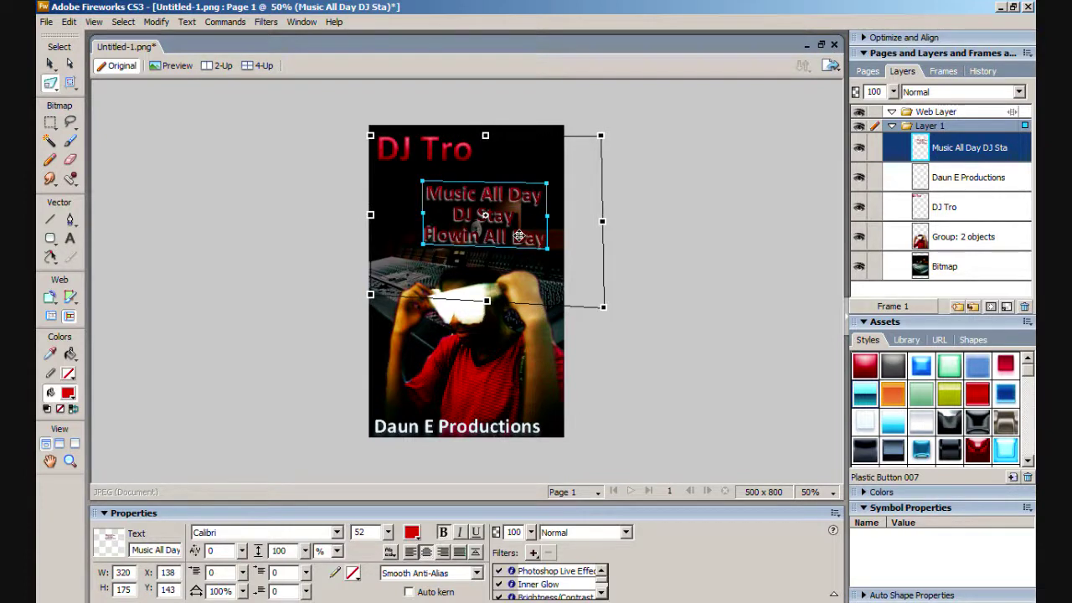
key(Down)
key(Down)
key(Down)
key(Down)
key(Down)
key(Down)
key(Down)
key(Down)
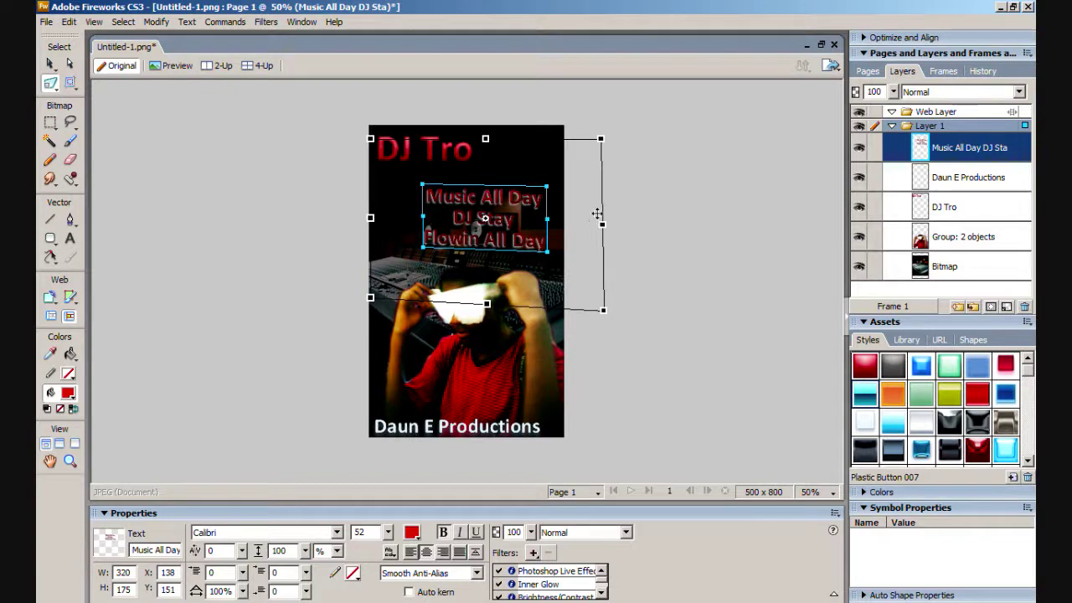
key(v)
click(645, 186)
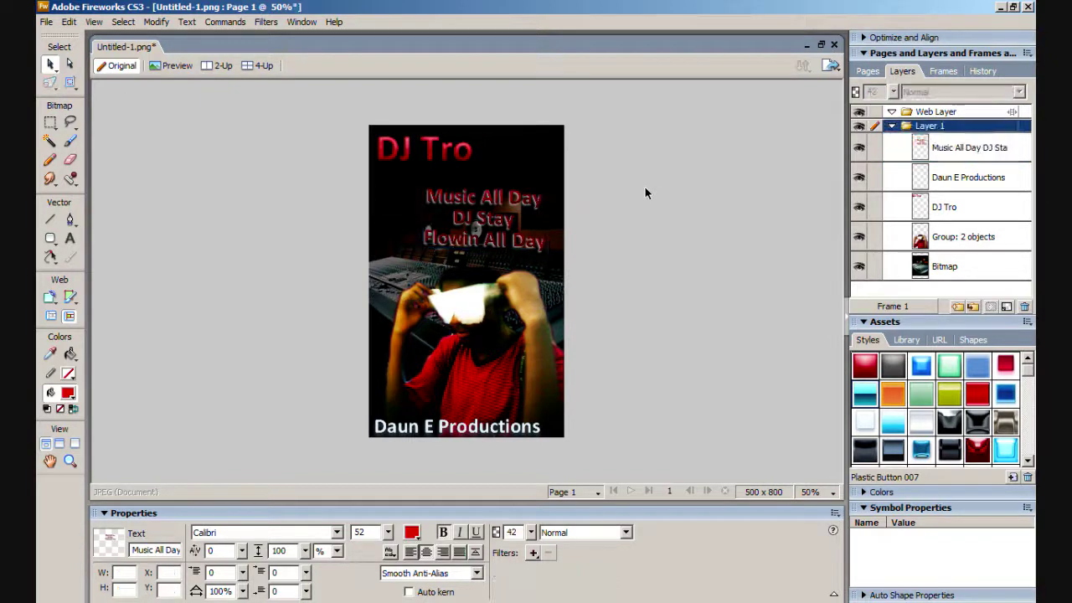